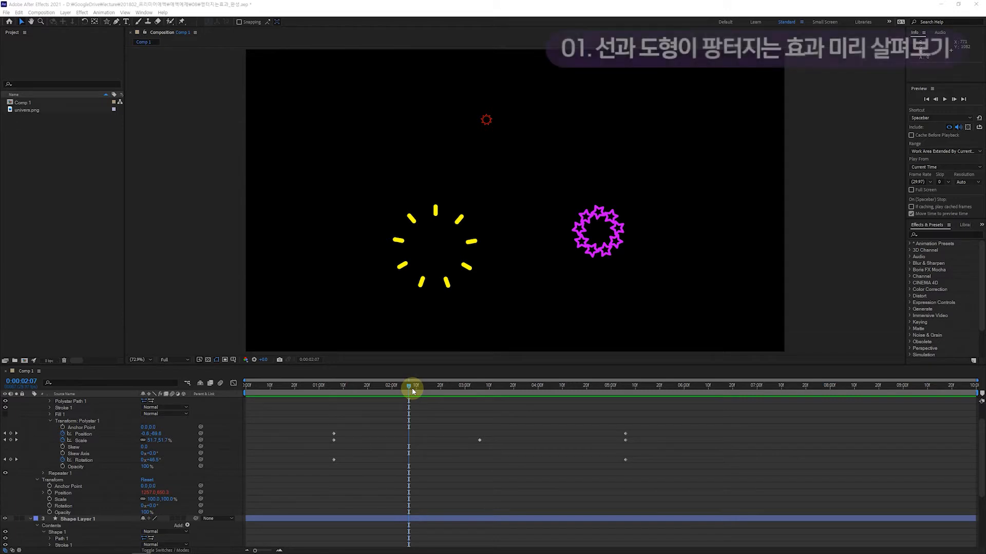
- Play the finished burst animation from the start of the timeline to preview the lines, triangles and stars
left_click_drag(410, 389, 238, 401)
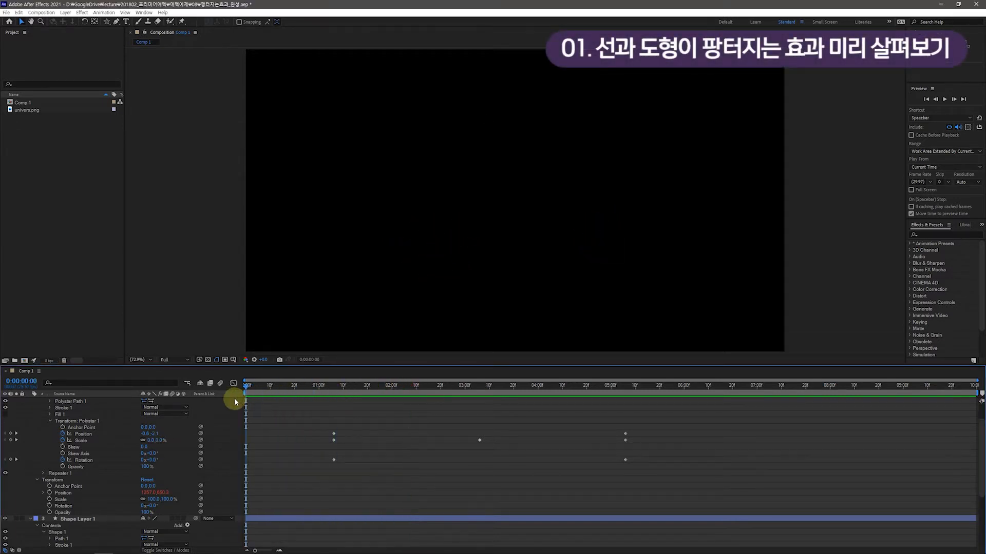
key("space")
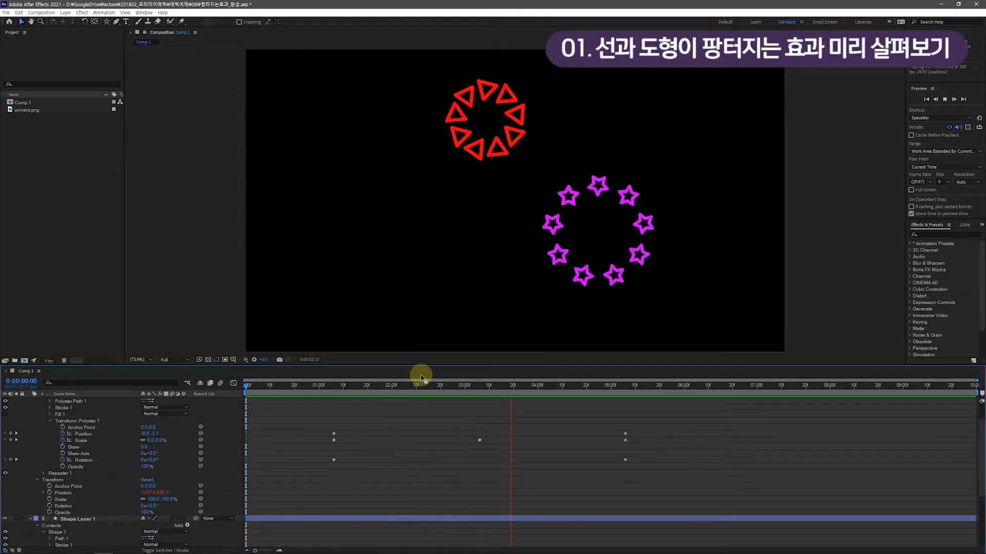
key("space")
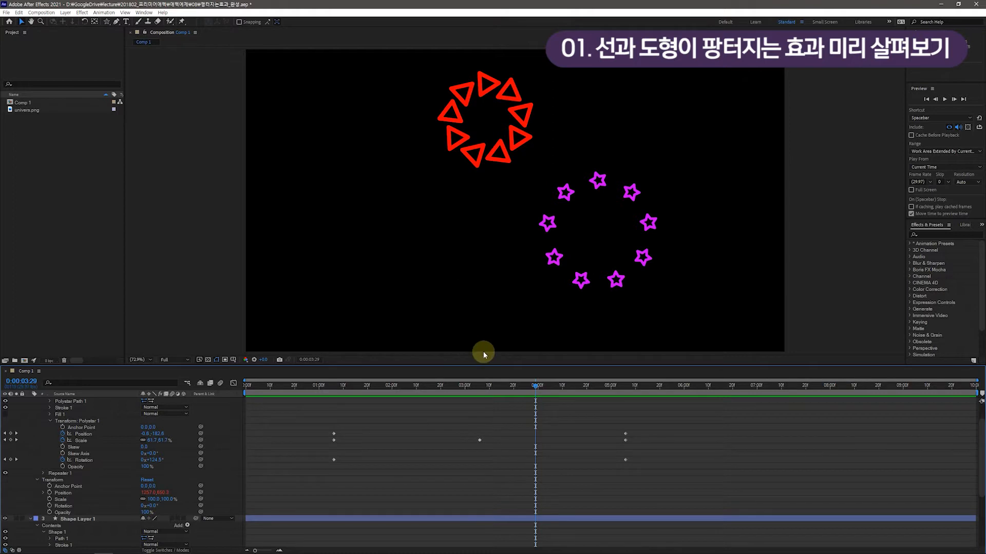
key("space")
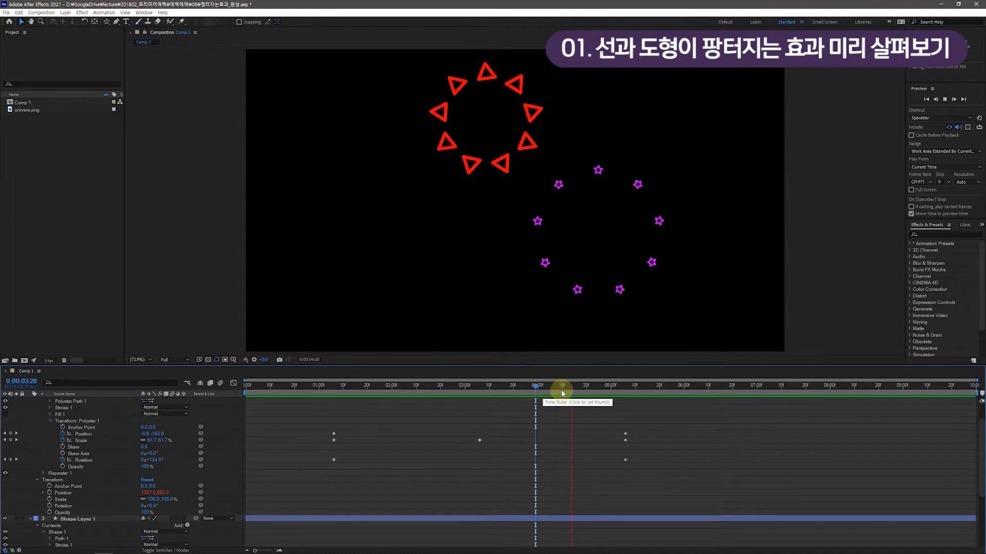
key("space")
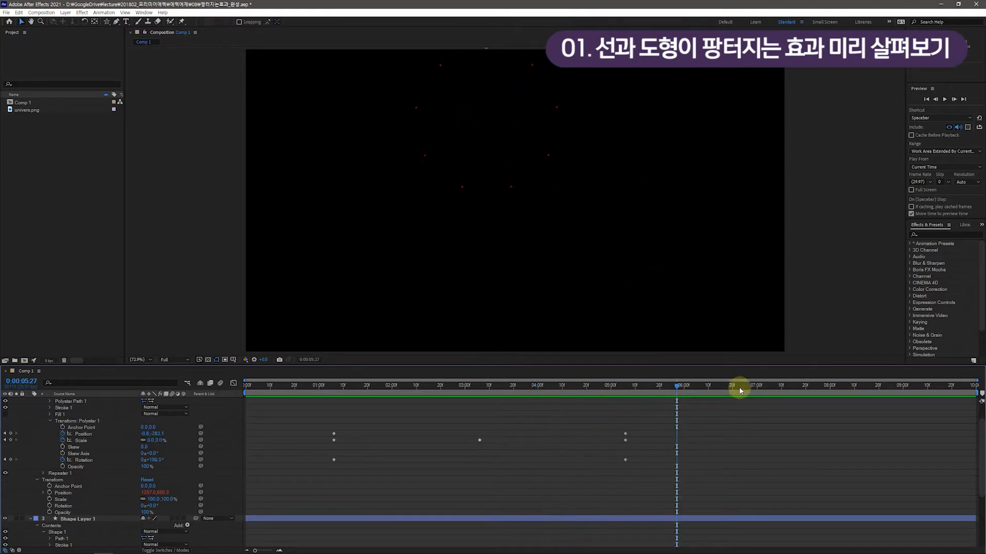
- Scrub through the finished animation around the two-second mark and examine the shape layers' transform properties
left_click_drag(682, 392, 395, 414)
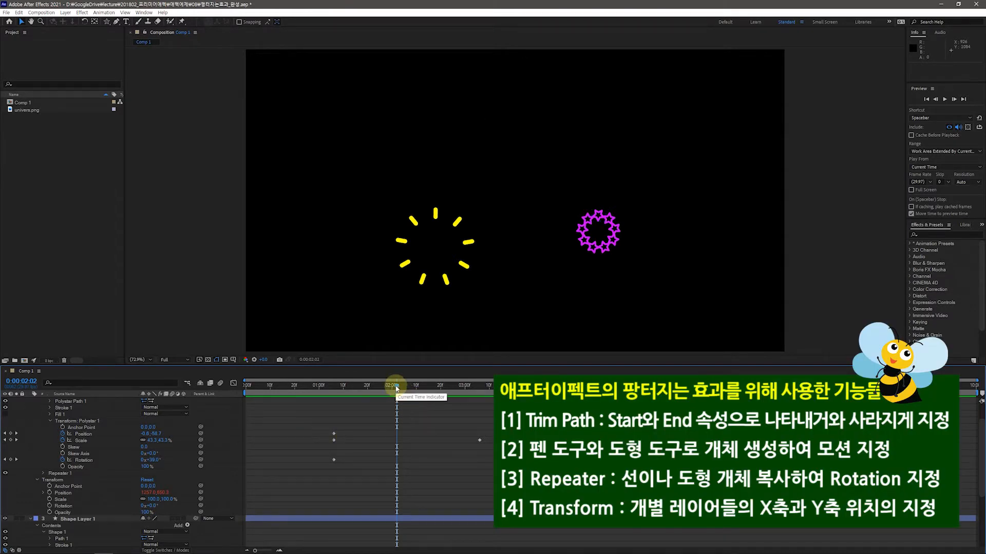
left_click_drag(396, 389, 420, 416)
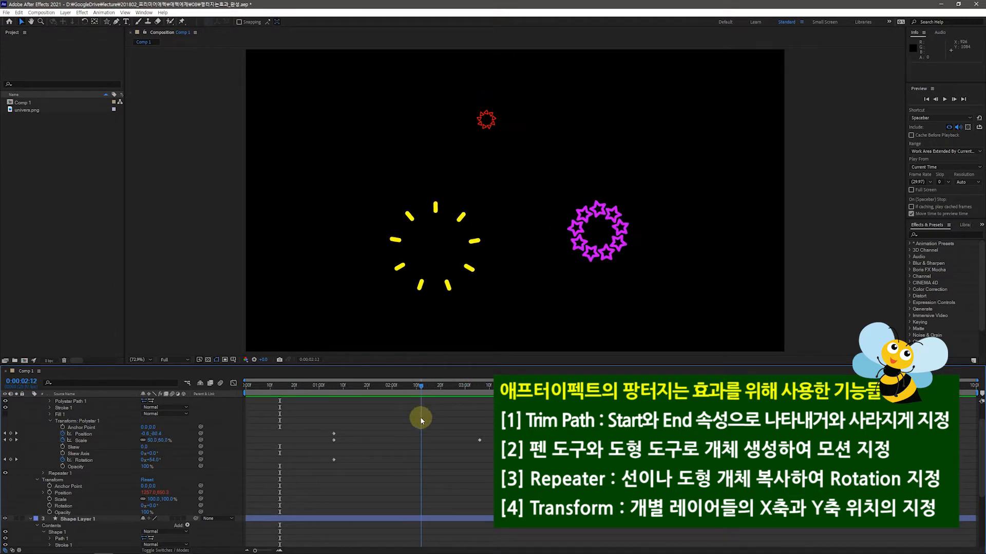
left_click_drag(420, 417, 451, 418)
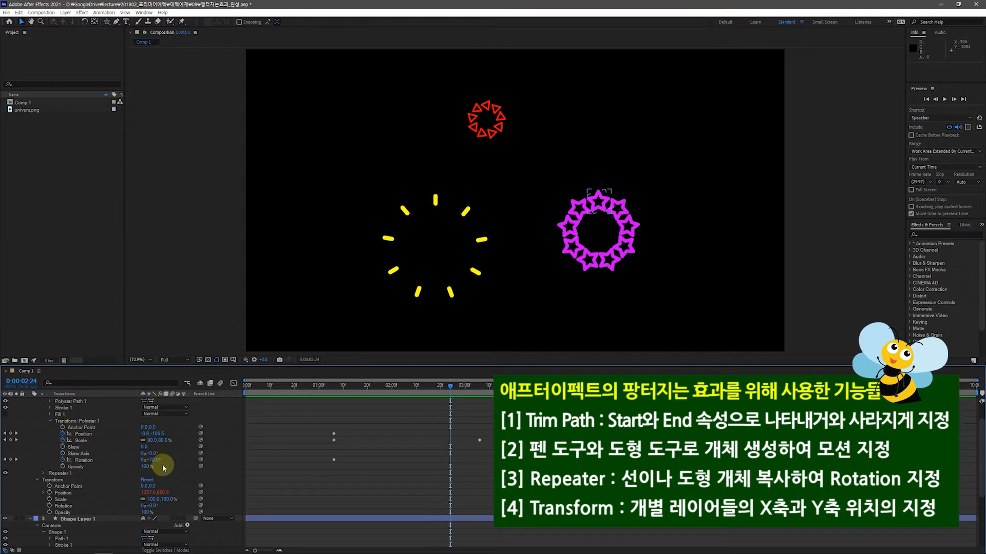
scroll(151, 468, "down", 2)
scroll(150, 468, "down", 3)
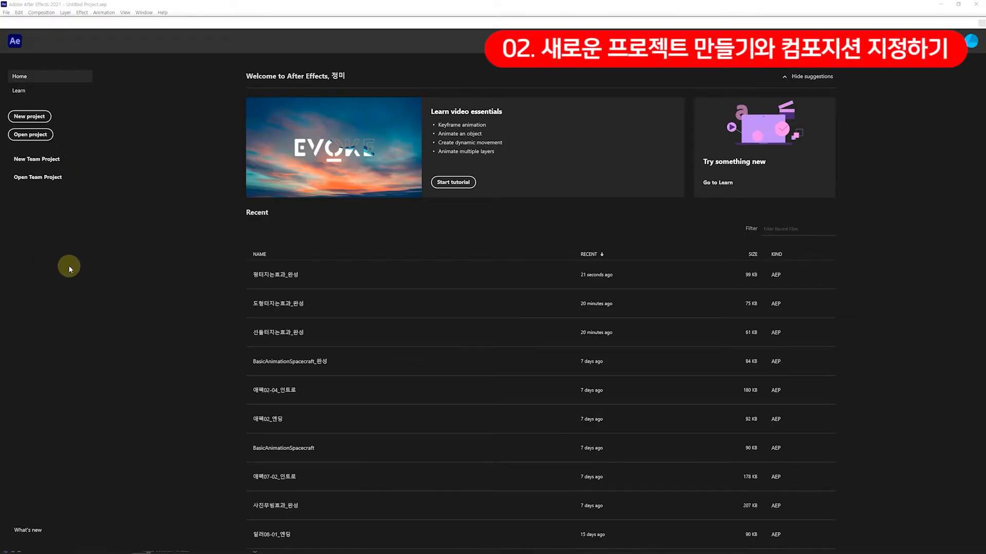
- Create a new project with a 10-second, 1920 × 1080 composition using the HDTV 1080 29.97 preset
left_click(29, 116)
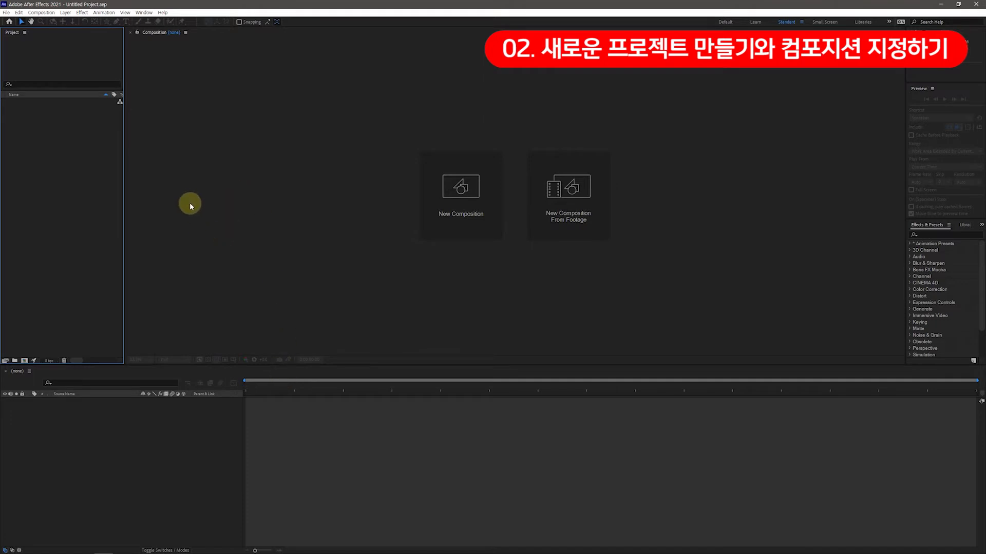
left_click(455, 191)
left_click_drag(410, 161, 273, 148)
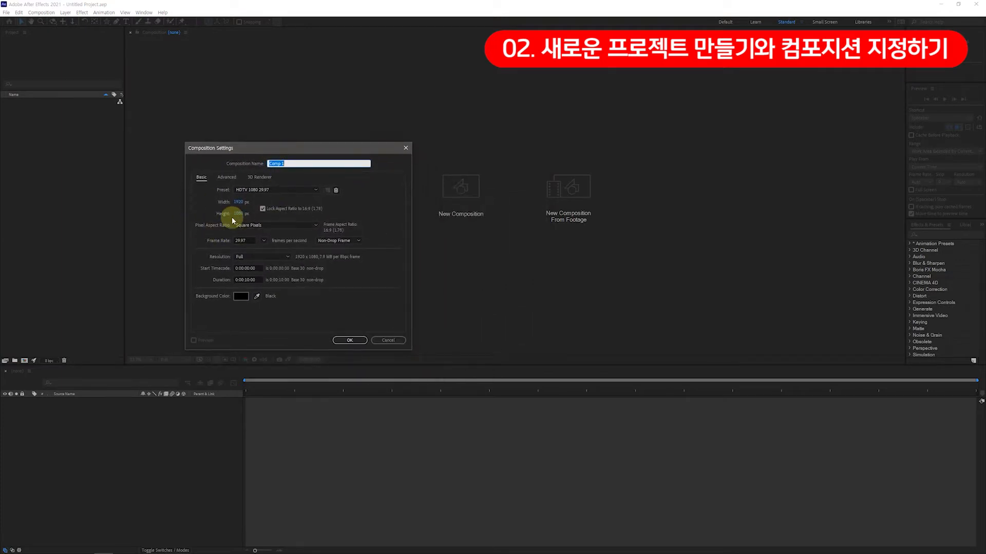
left_click(317, 191)
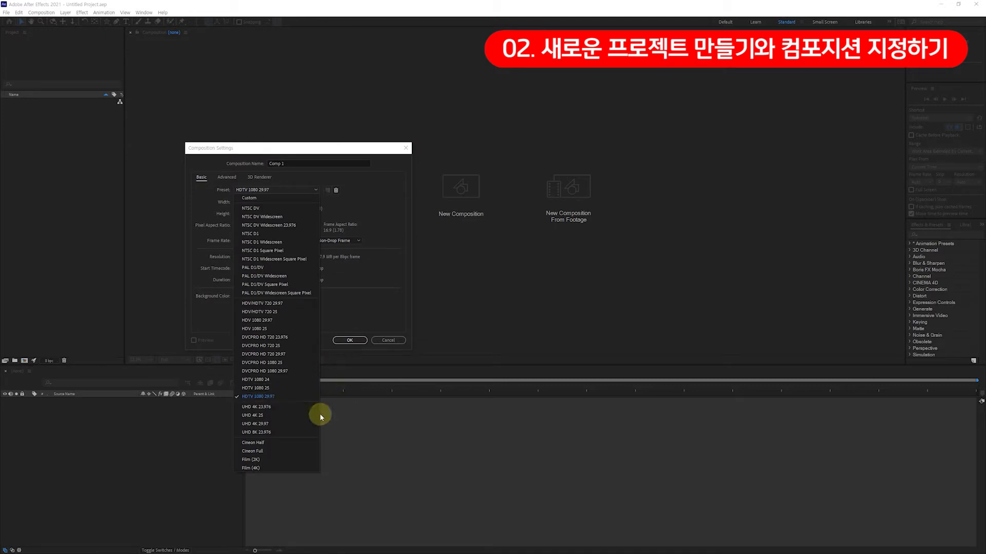
left_click(386, 211)
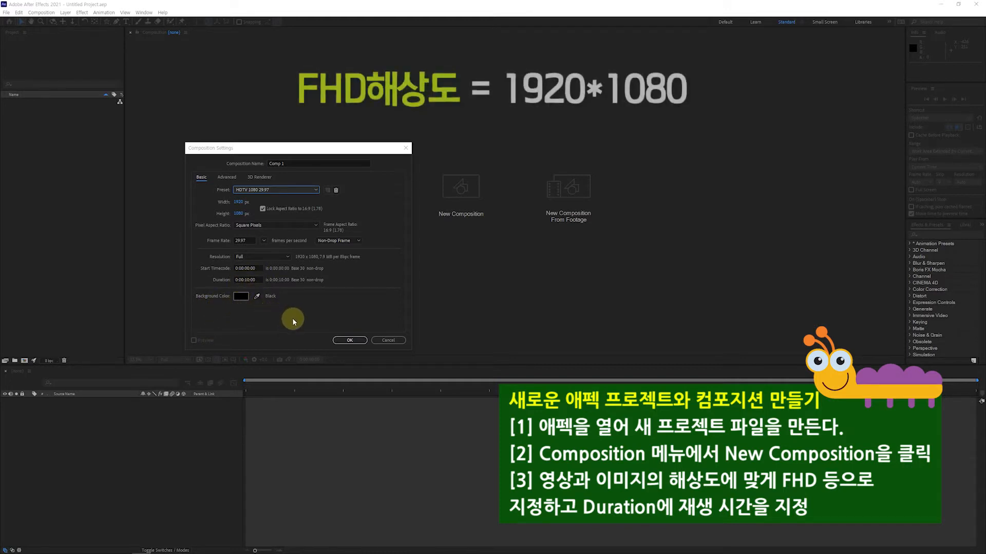
left_click(351, 340)
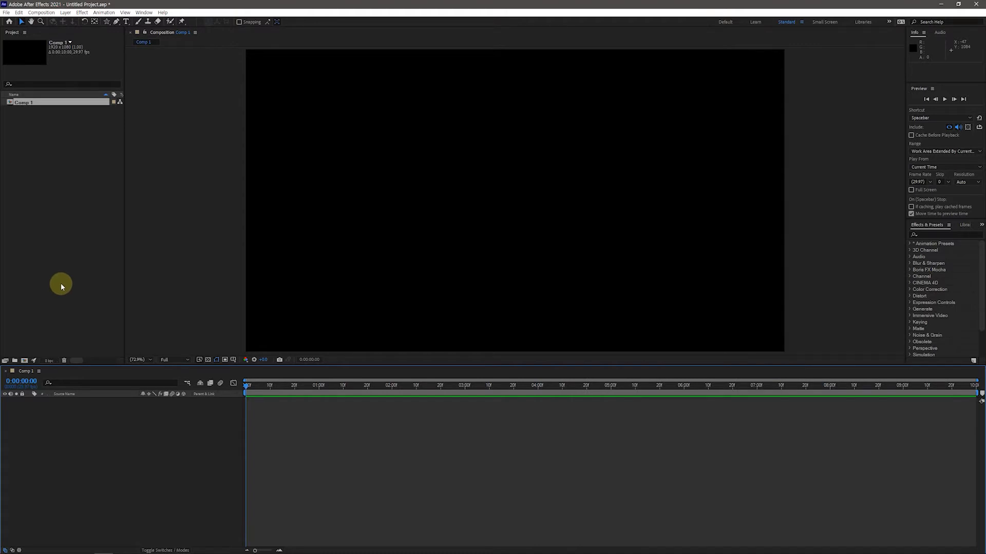
- Show the Title/Action Safe guides over the composition
key("c")
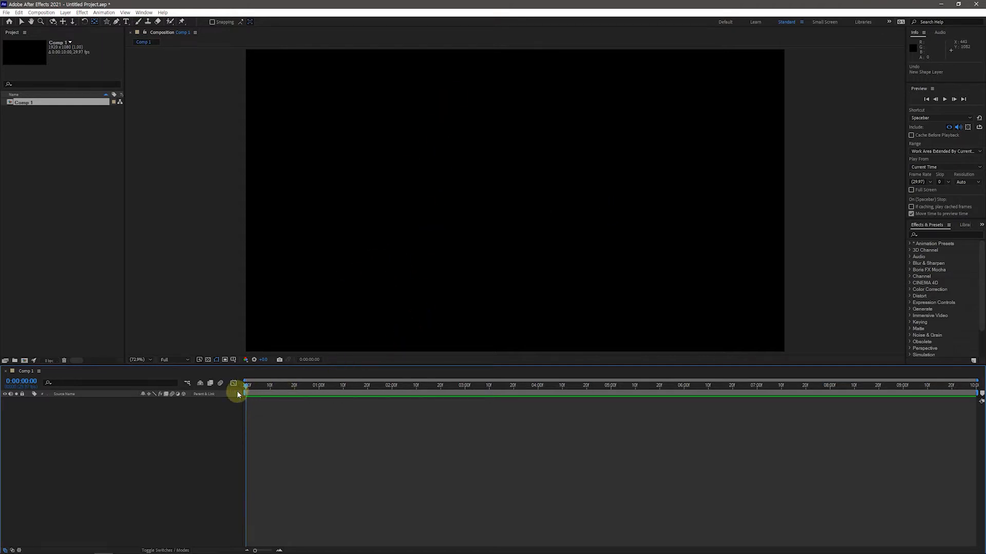
left_click(234, 362)
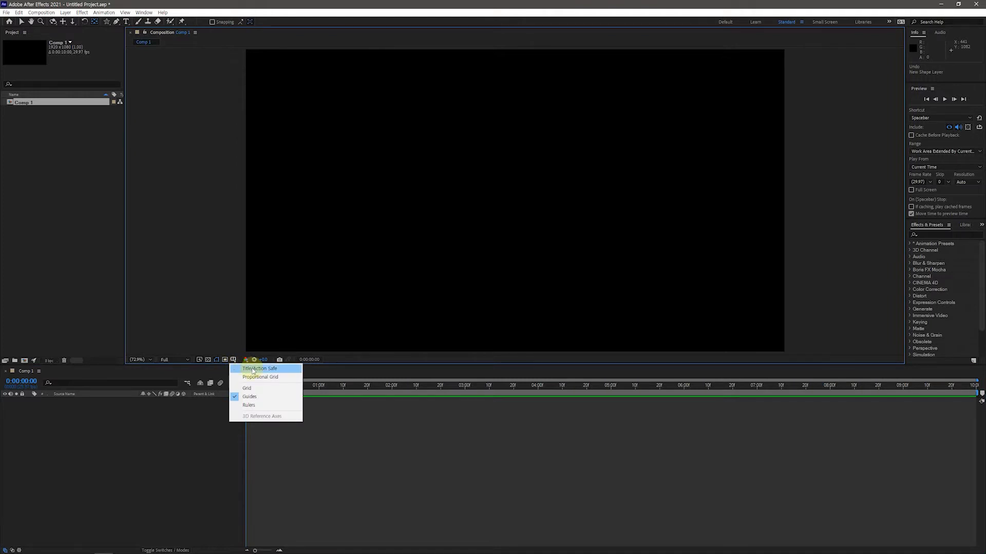
left_click(253, 369)
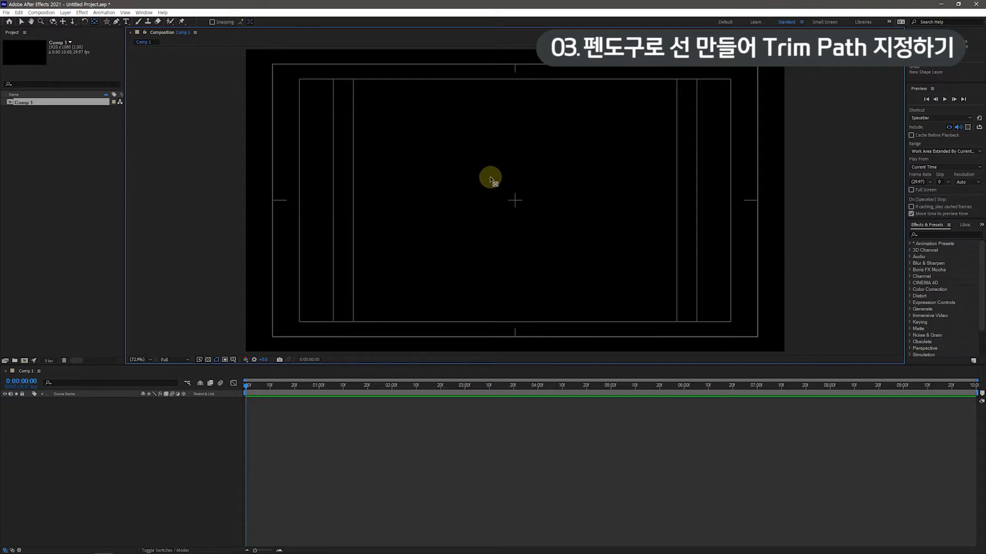
- Draw a straight vertical line with the Pen tool from the composition's center mark upward
left_click(116, 21)
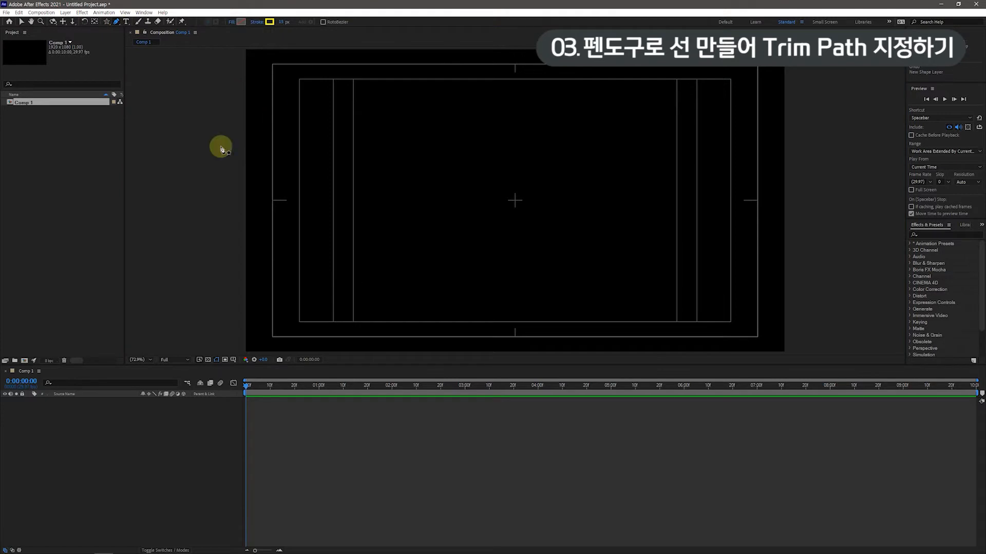
left_click(516, 201)
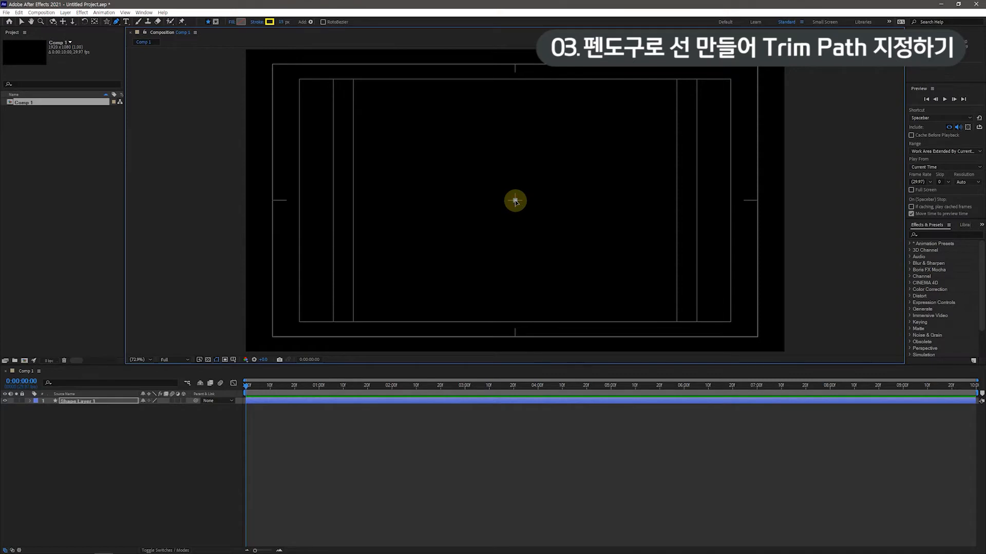
left_click(515, 128)
- Set the line's fill to None and its stroke color to yellow FFFF00
left_click(232, 23)
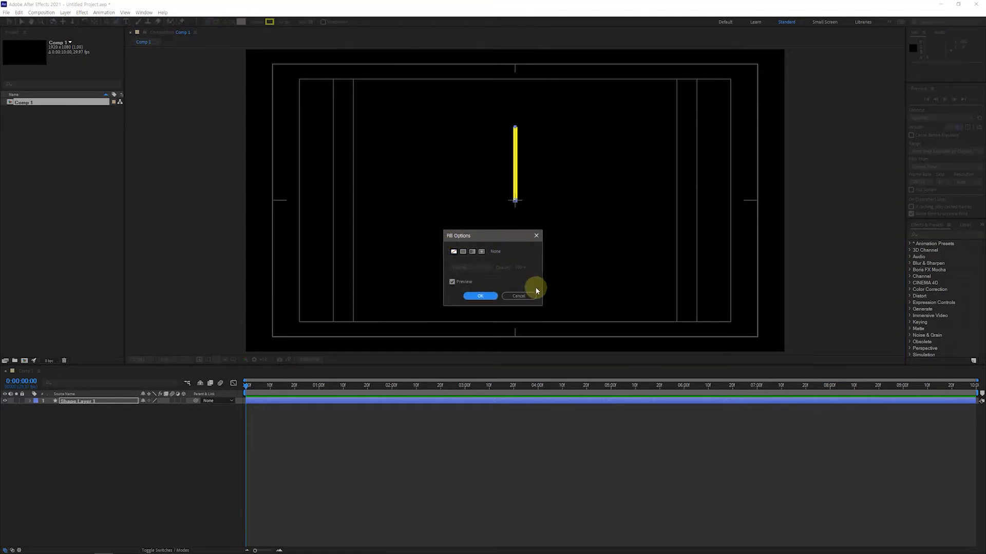
left_click(481, 296)
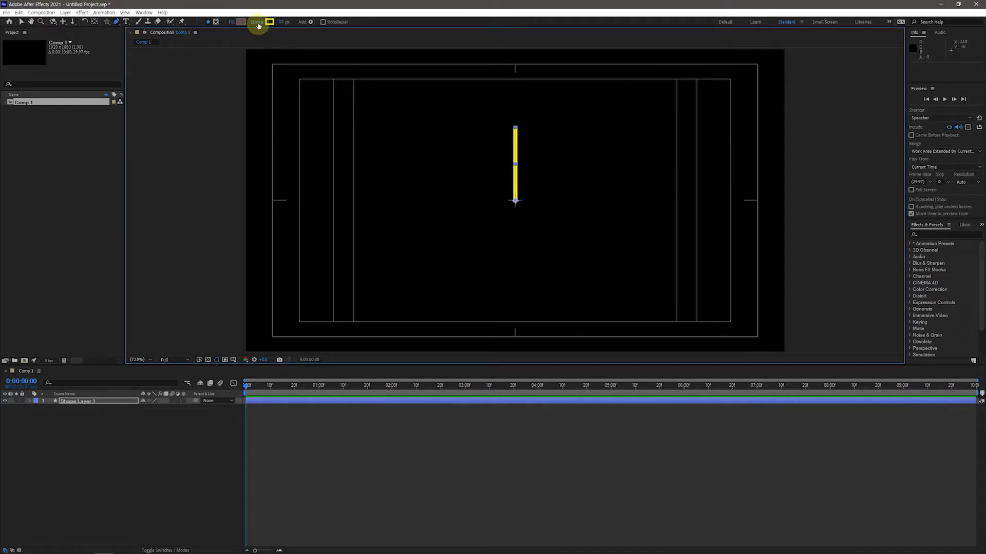
left_click(270, 22)
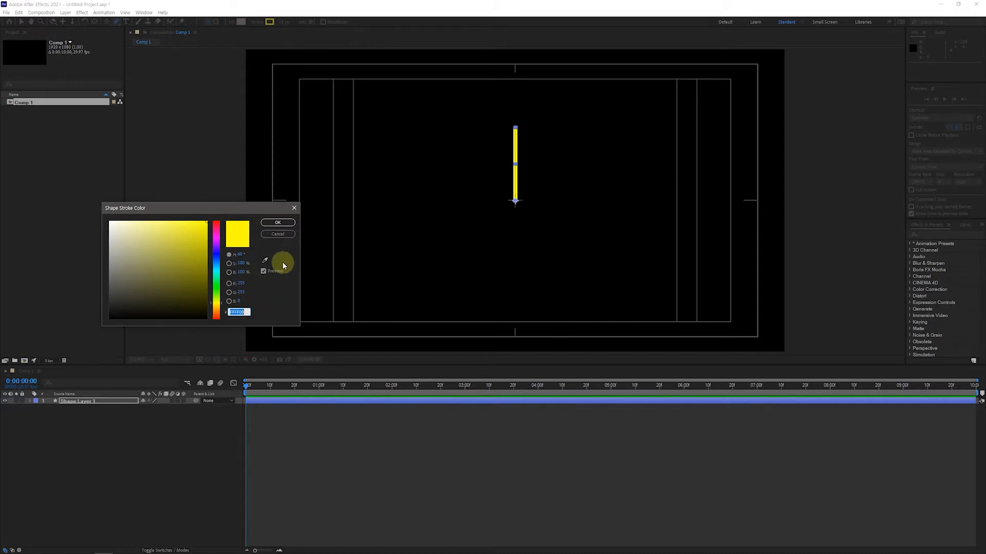
left_click(277, 223)
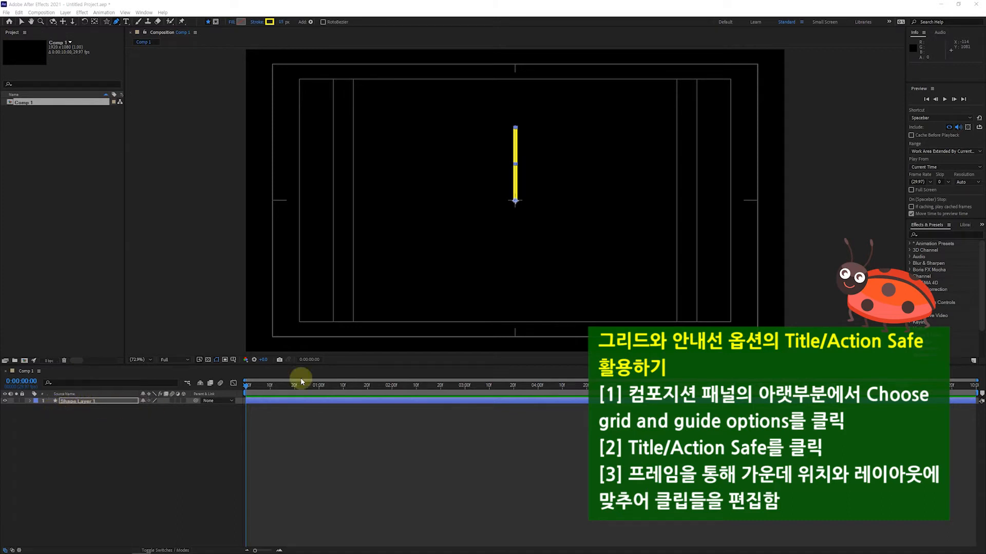
- Set the line cap of the shape's stroke to Round Cap
left_click(30, 402)
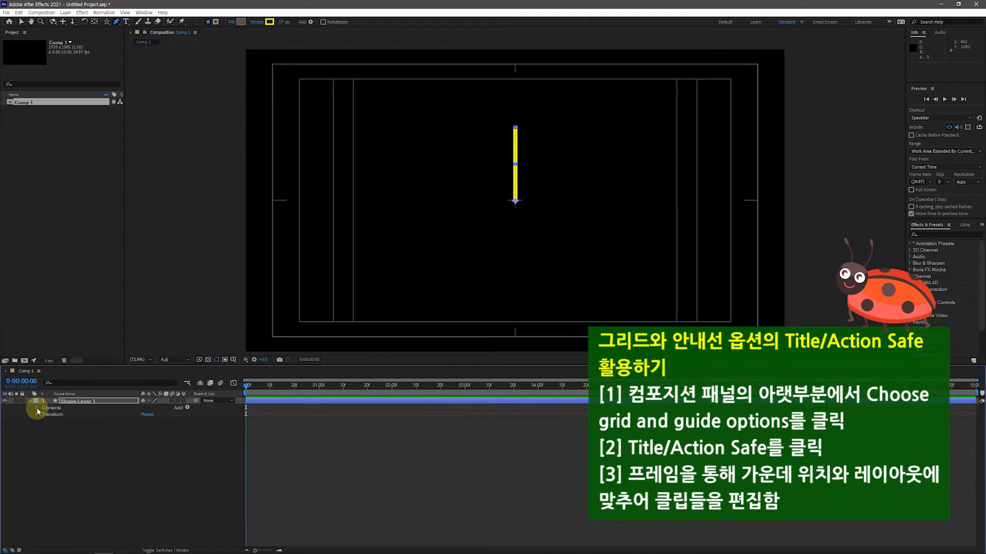
left_click(36, 409)
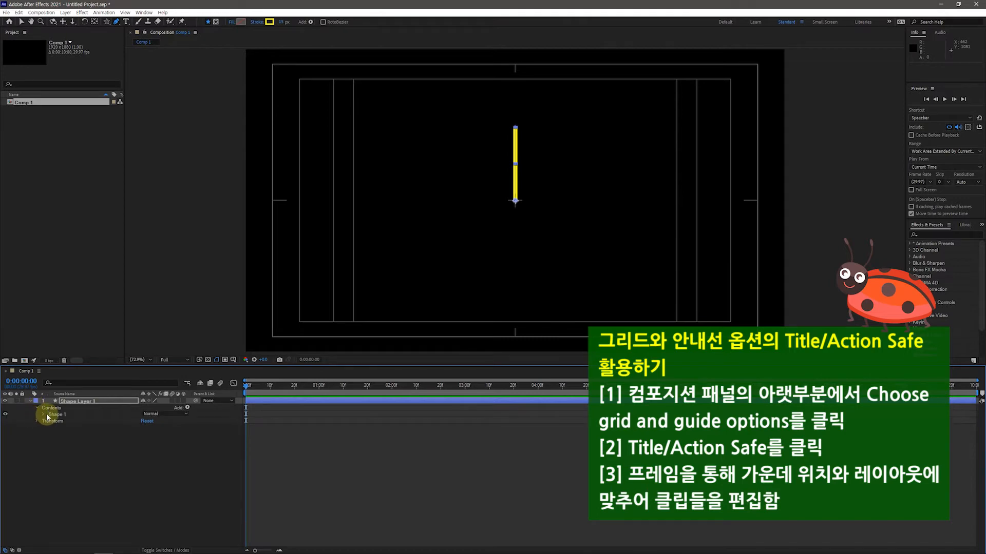
left_click(43, 414)
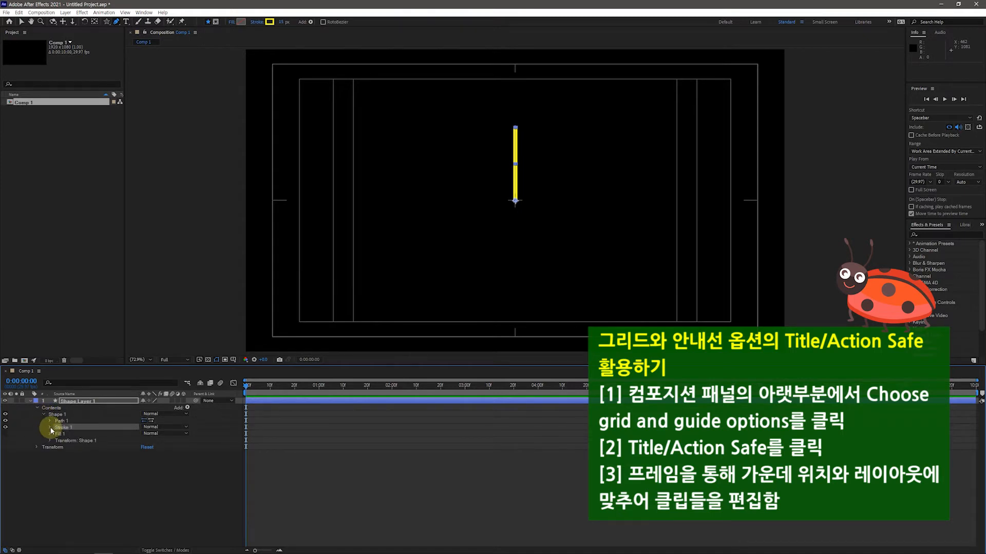
left_click(49, 427)
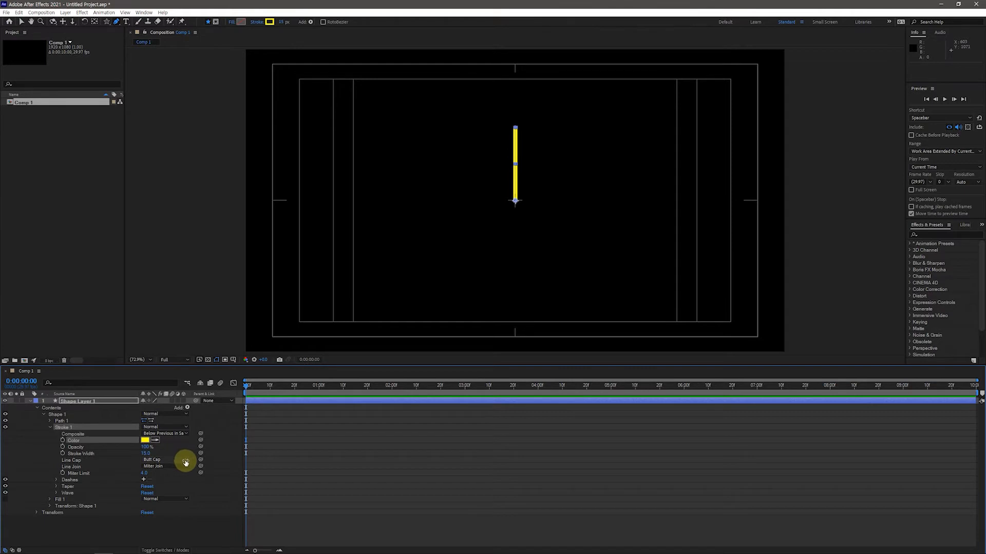
left_click(186, 461)
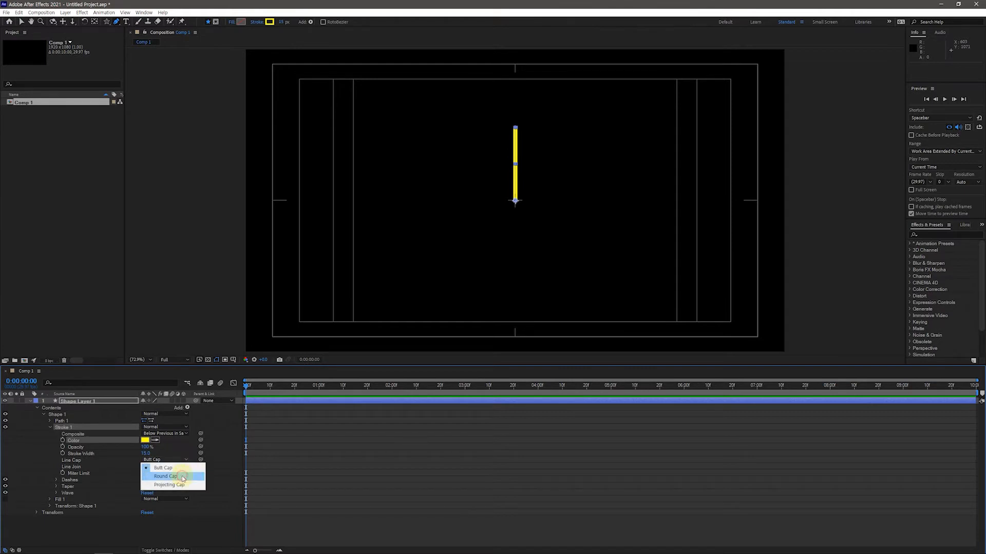
left_click(182, 477)
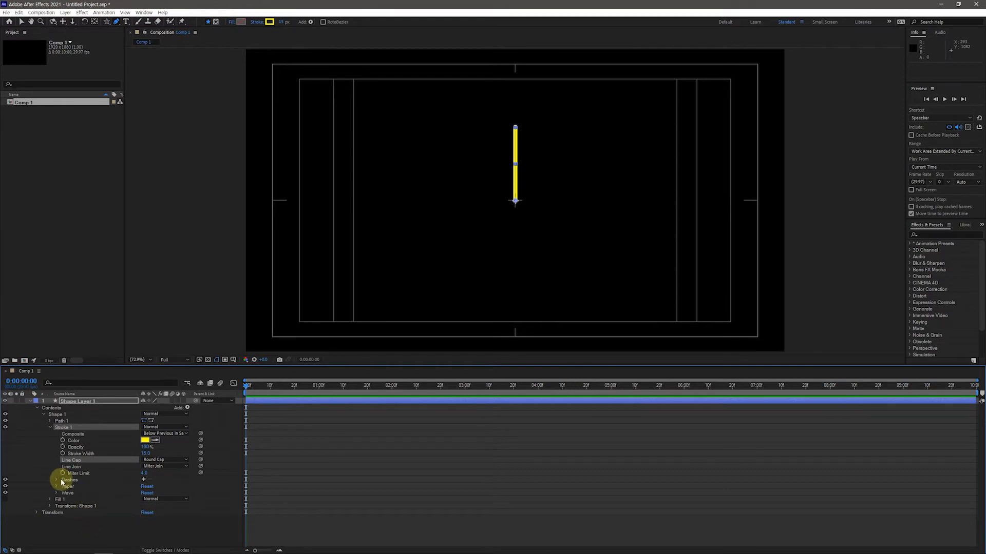
- Add Trim Paths to the contents of the line's shape layer
left_click(57, 408)
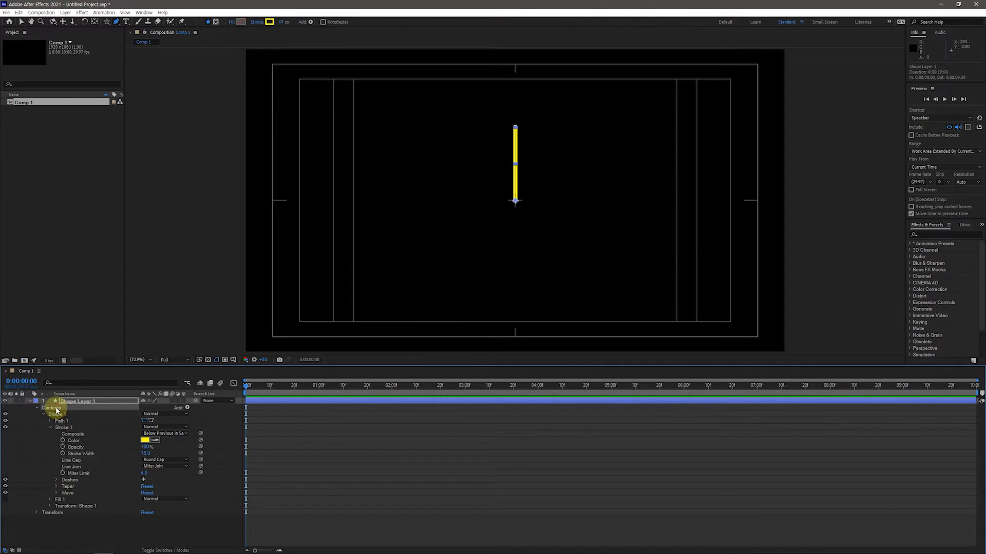
left_click(188, 408)
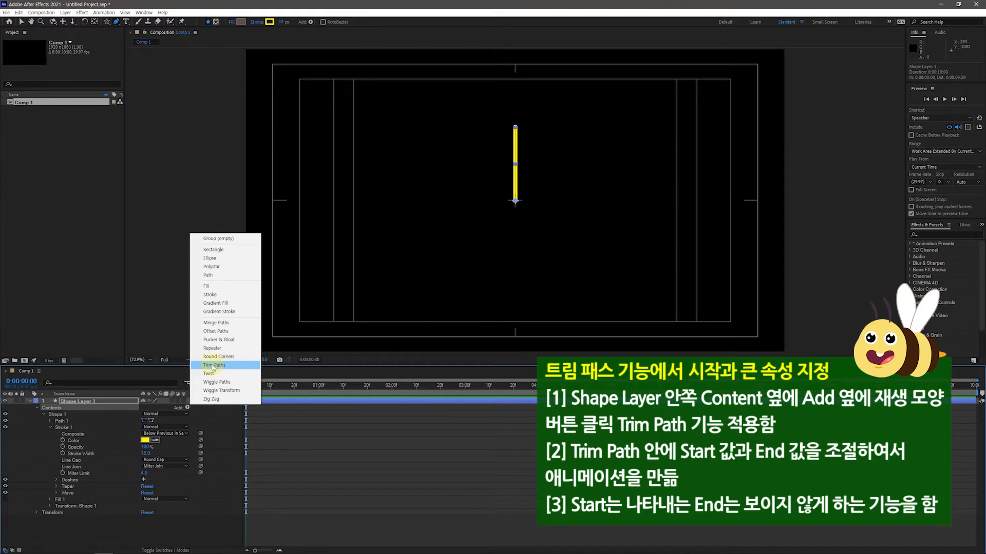
left_click(214, 365)
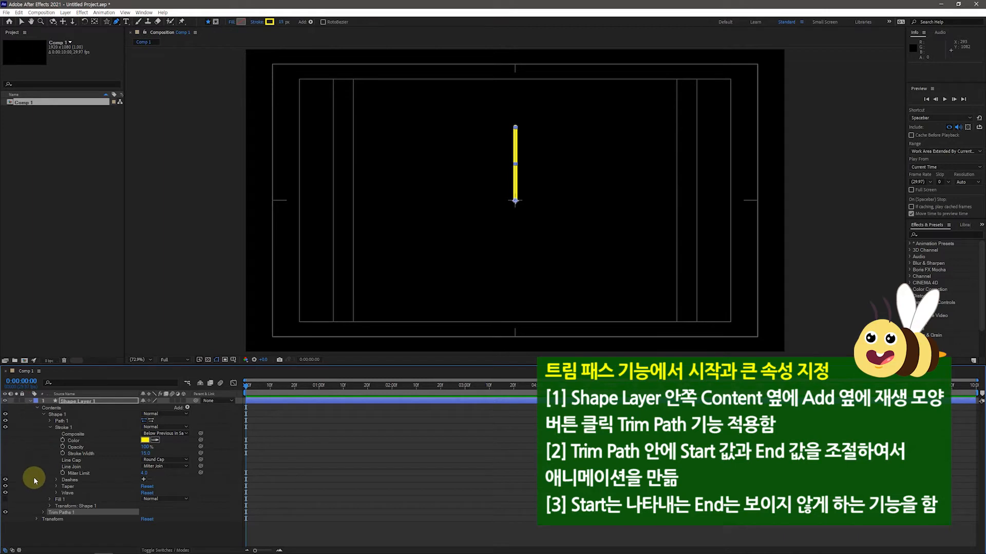
- Keyframe the Trim Paths Start and End at 0% at the beginning of the timeline
left_click(42, 513)
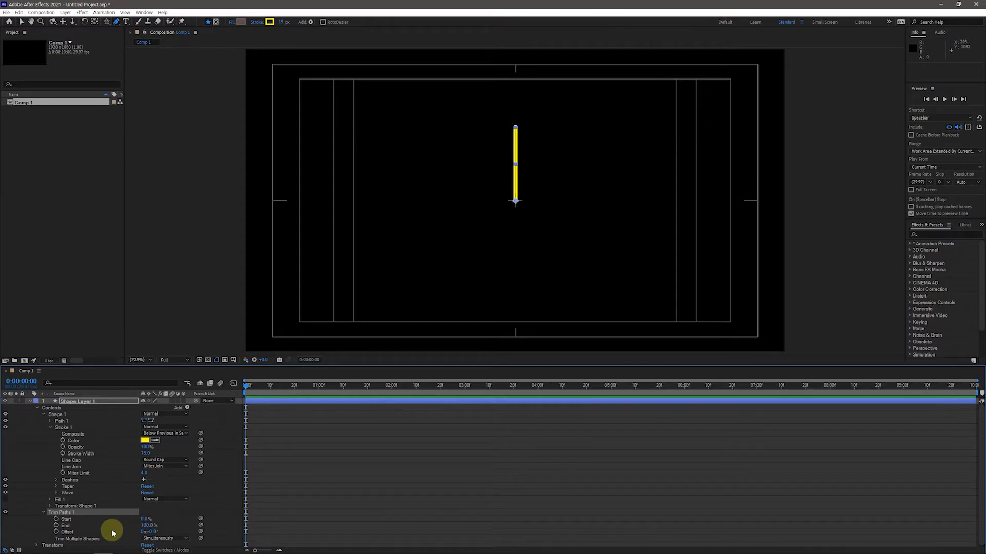
left_click(57, 519)
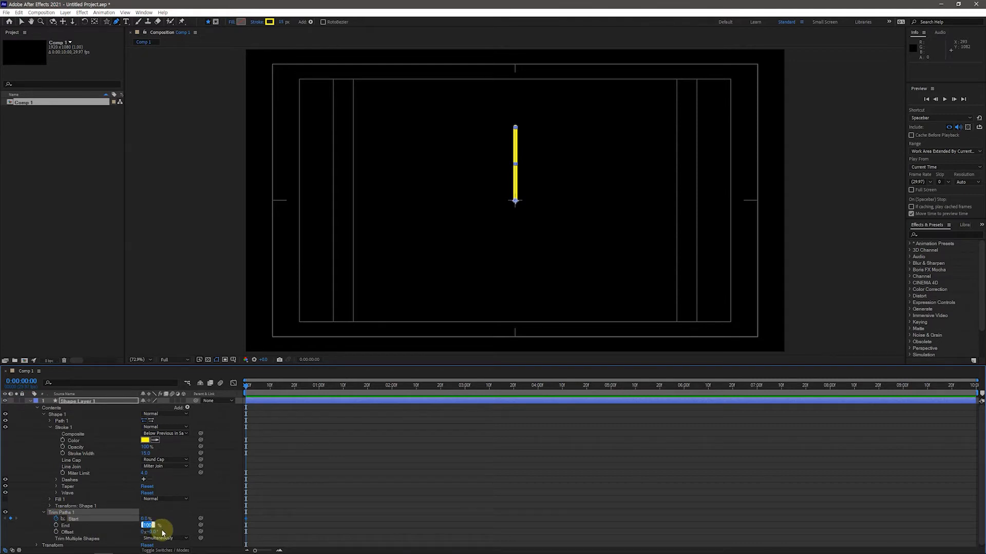
type("0")
left_click(56, 525)
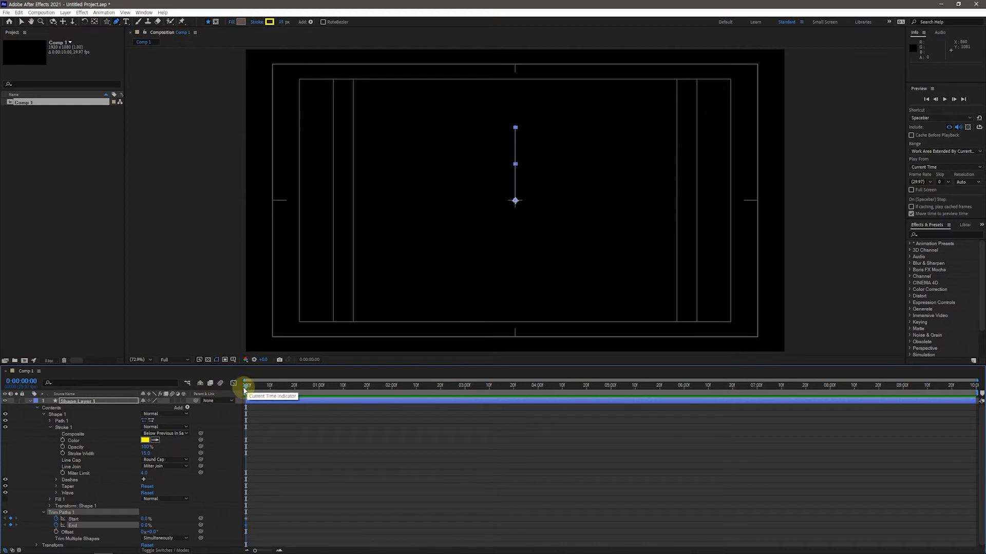
- Keyframe the Trim Paths Start and End at 100% at 0:00:03:00
left_click(26, 383)
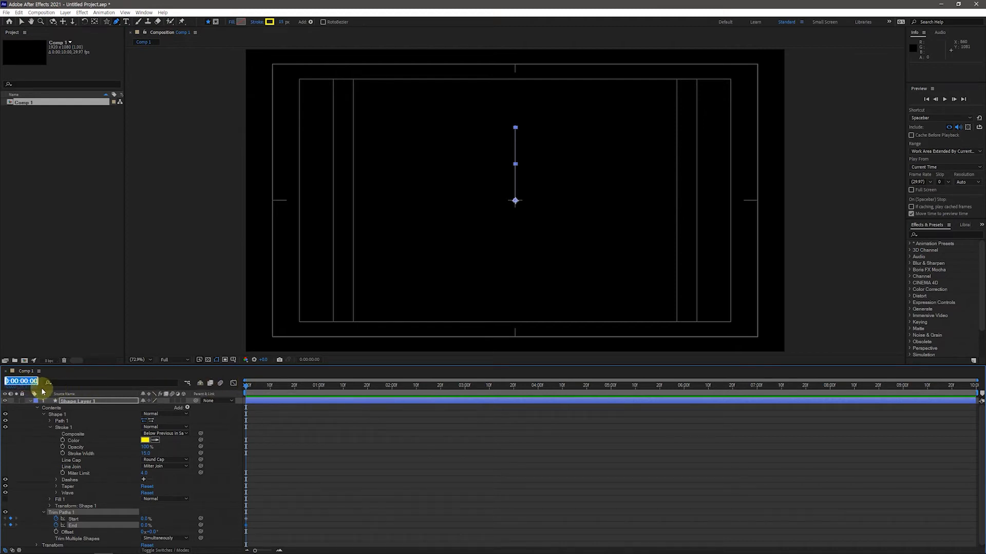
type("300")
left_click(47, 385)
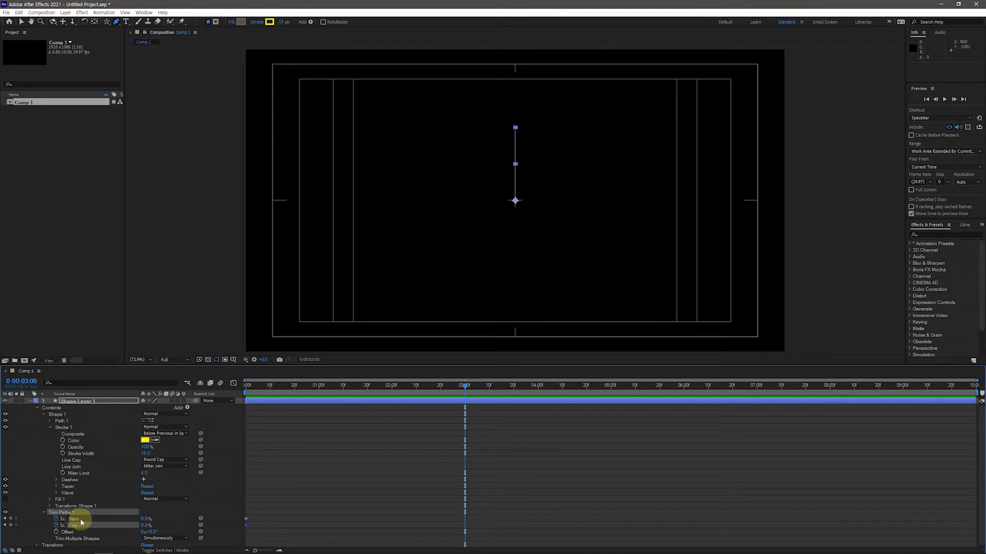
left_click(146, 519)
type("10")
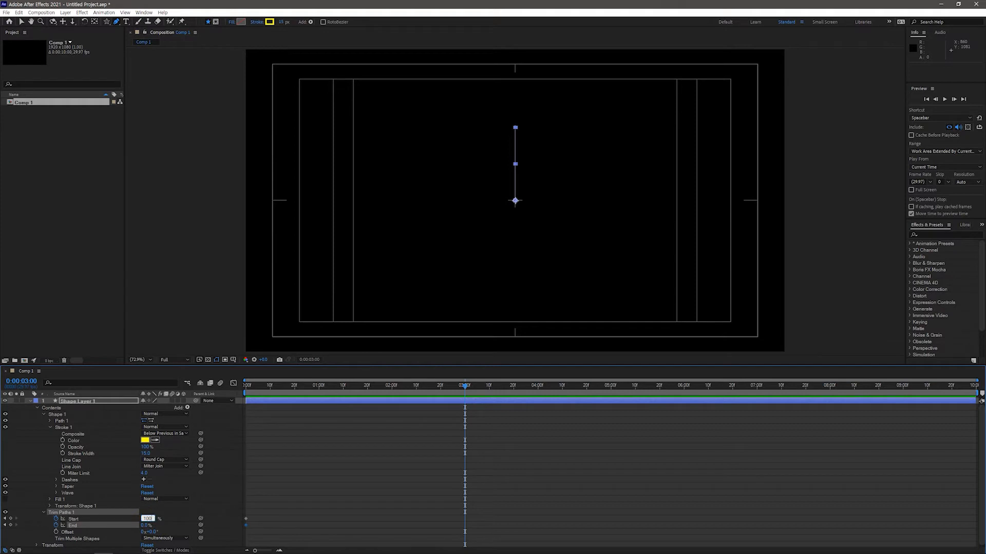
left_click(152, 528)
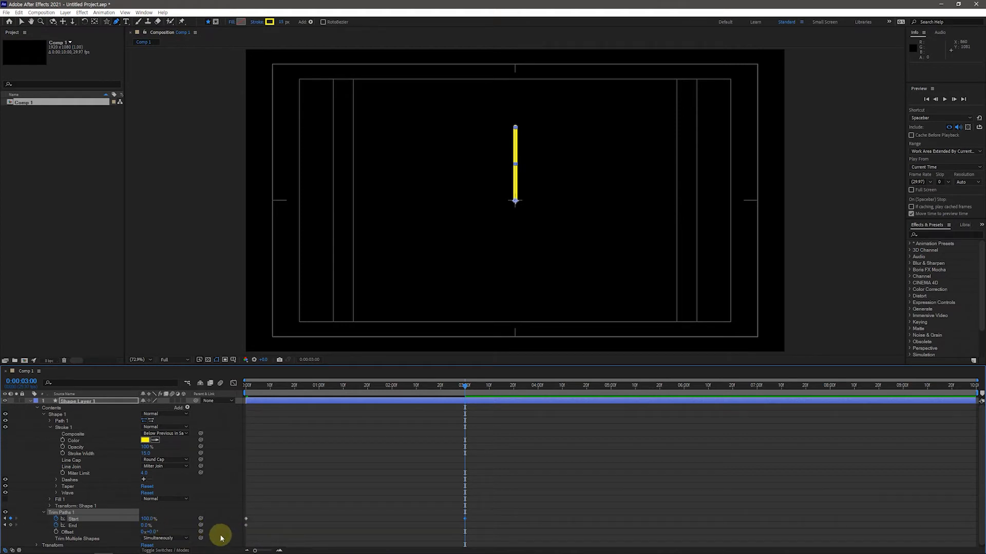
left_click(146, 525)
type("1")
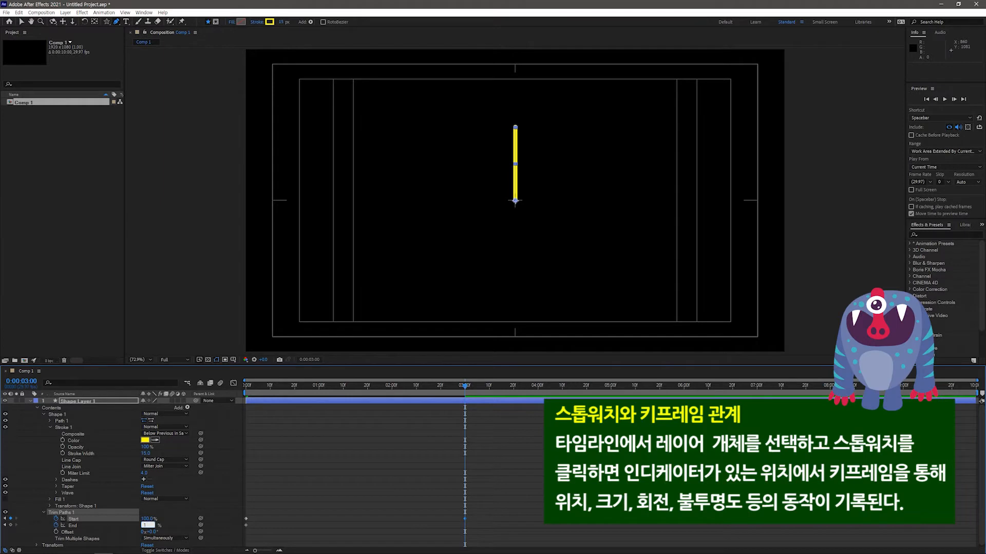
type("00")
key("Return")
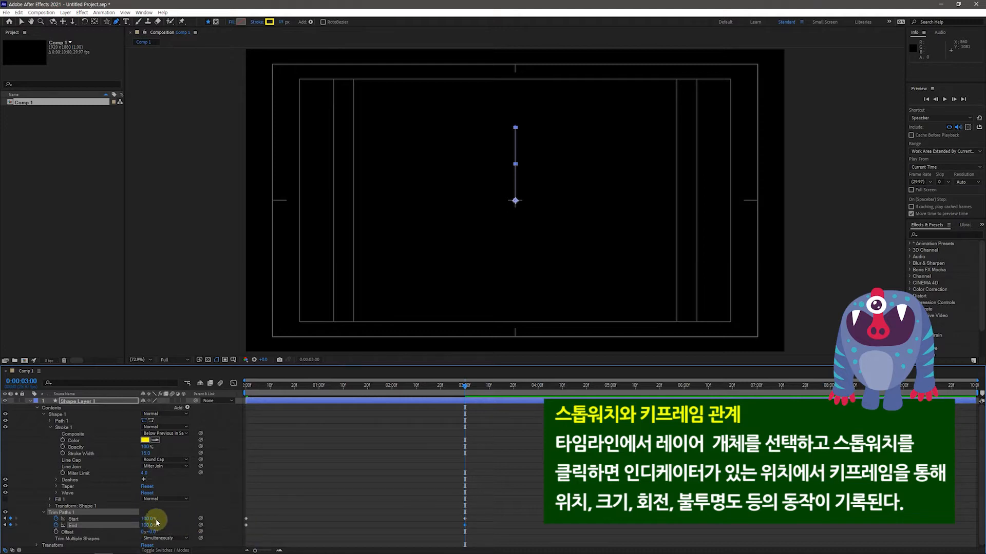
- Shift both Trim Paths End keyframes about 5 frames later than the Start keyframes
left_click(478, 534)
left_click_drag(475, 532, 244, 527)
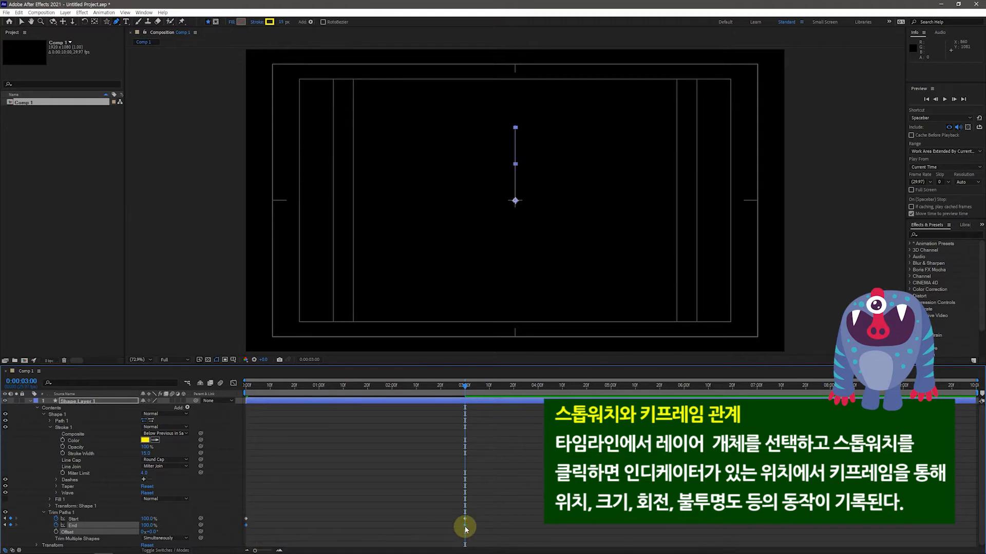
left_click_drag(466, 529, 477, 529)
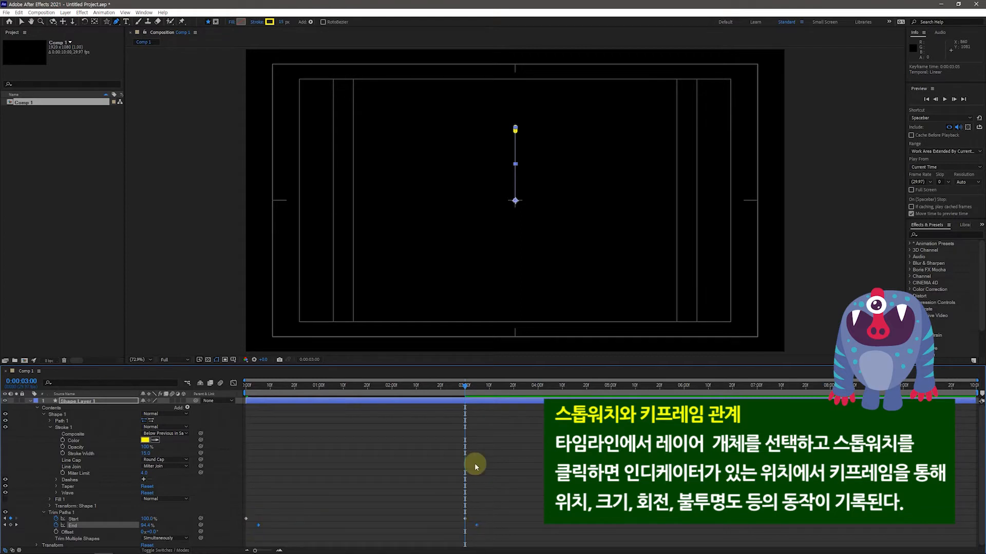
- Scrub through the timeline to preview the line's Trim Paths animation, and return to the first frame
left_click_drag(467, 385, 206, 418)
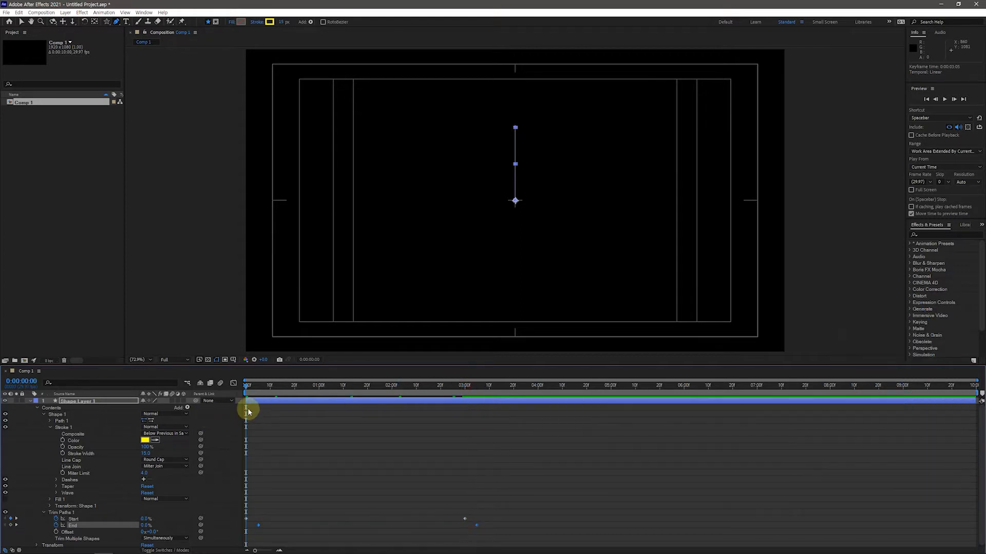
left_click(246, 386)
left_click_drag(247, 387, 309, 393)
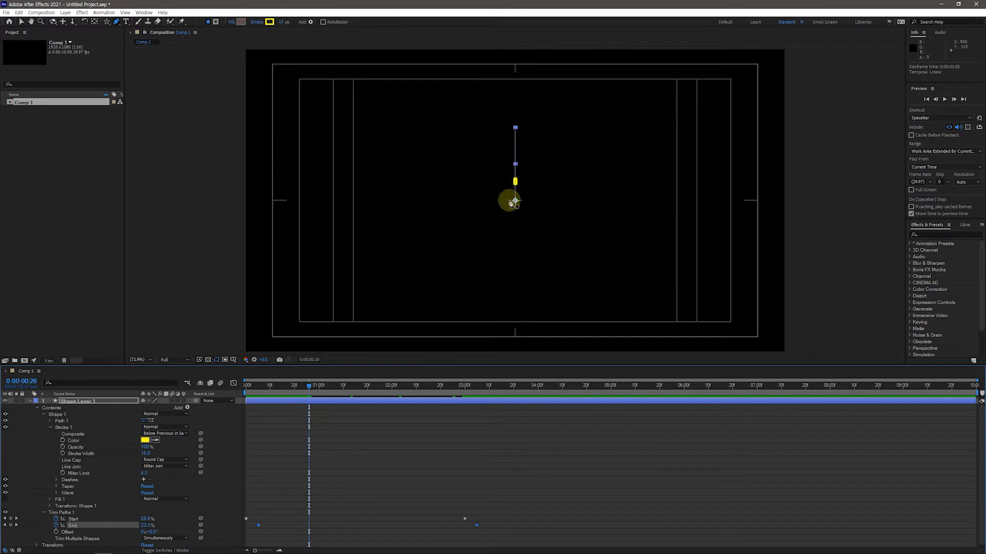
mouse_move(310, 386)
left_mouse_down()
mouse_move(380, 401)
mouse_move(478, 400)
mouse_move(245, 448)
left_mouse_up()
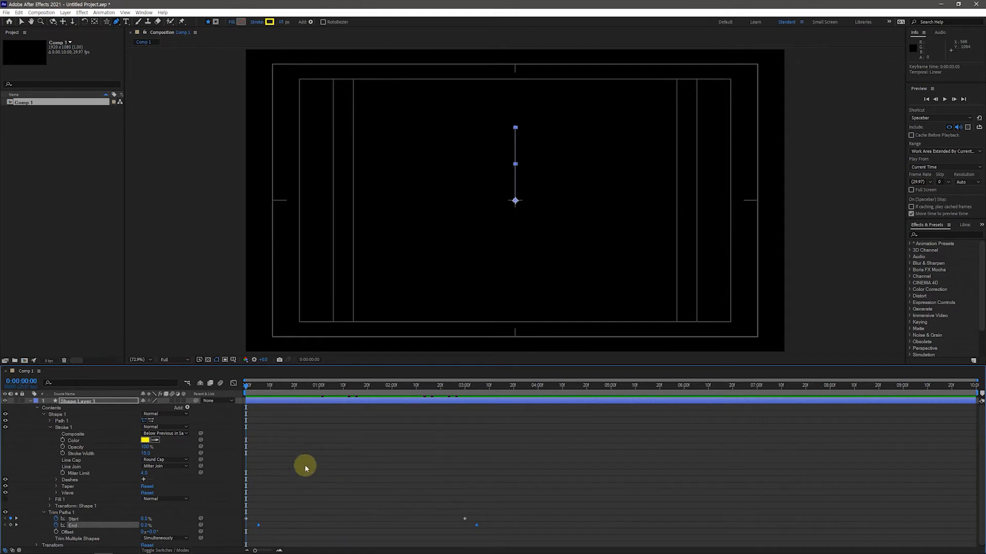
mouse_move(246, 388)
left_mouse_down()
mouse_move(314, 408)
mouse_move(436, 418)
mouse_move(242, 432)
left_mouse_up()
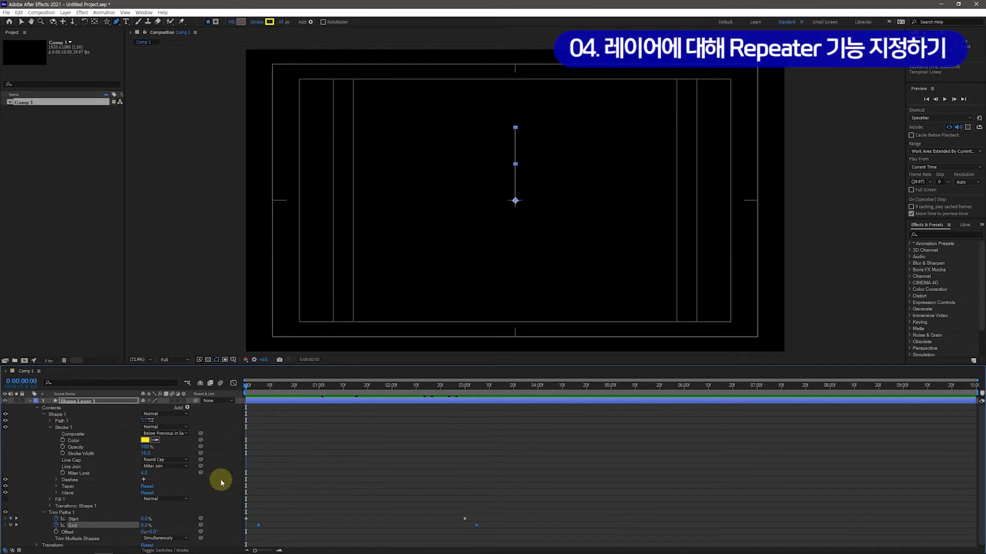
- Collapse the Trim Paths and Shape 1 groups and add a Repeater to the shape layer's contents
left_click(43, 513)
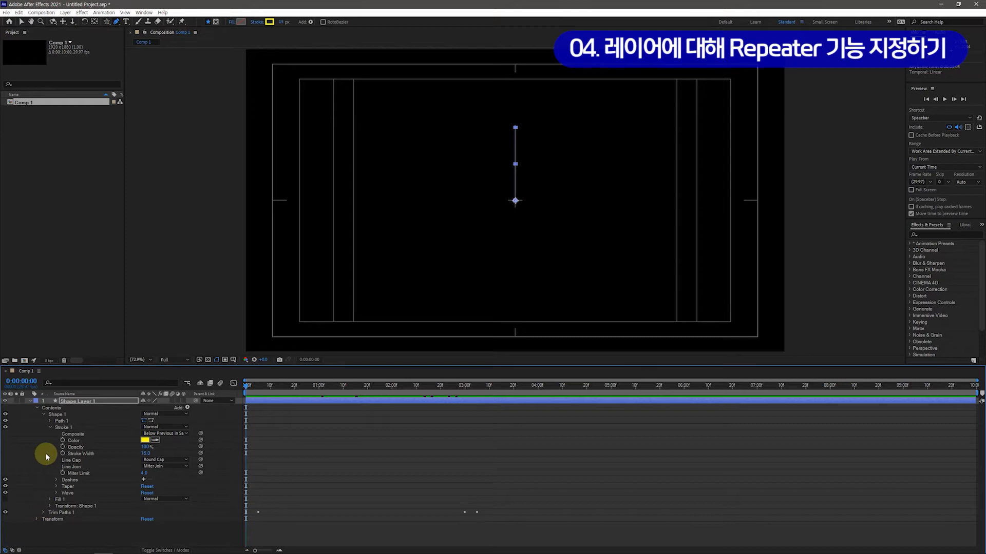
left_click(44, 415)
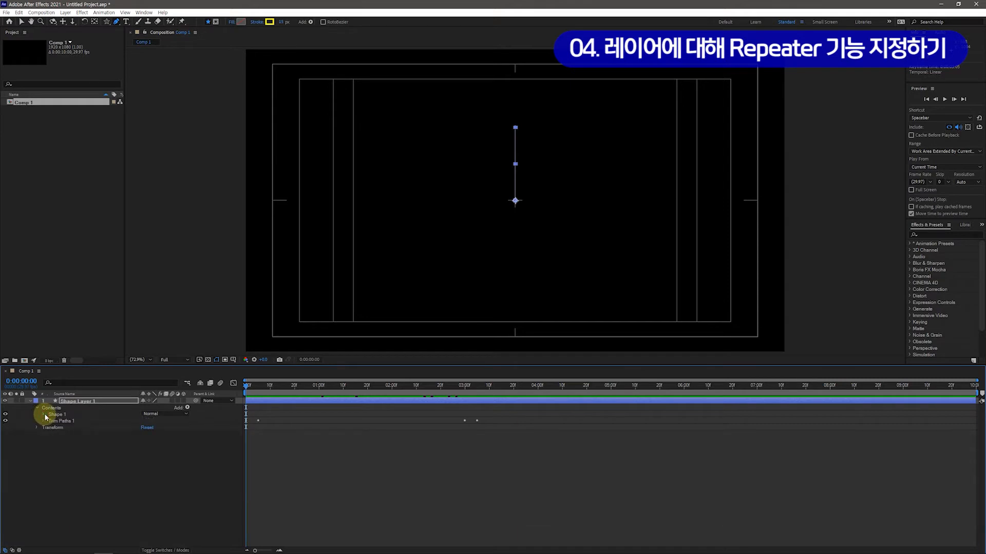
left_click(54, 408)
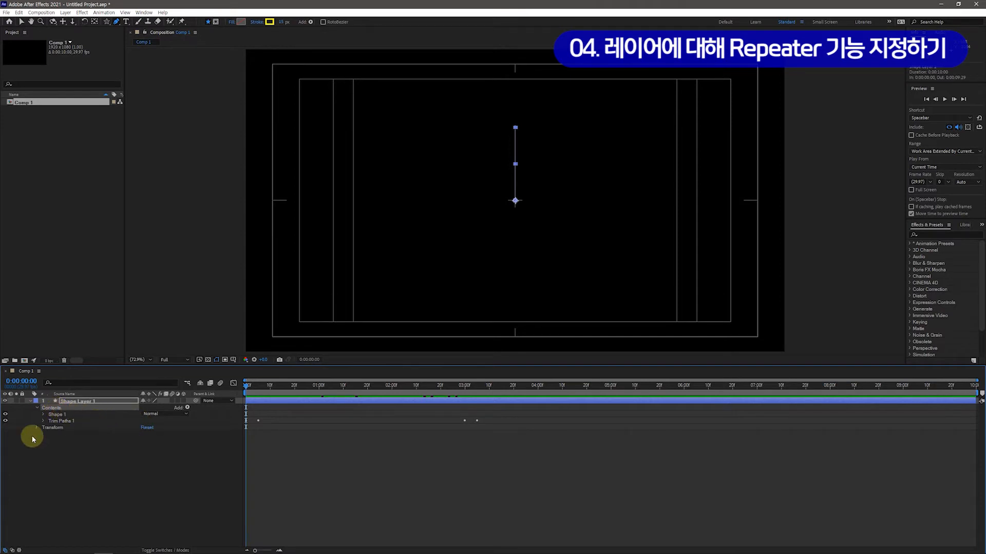
left_click(187, 408)
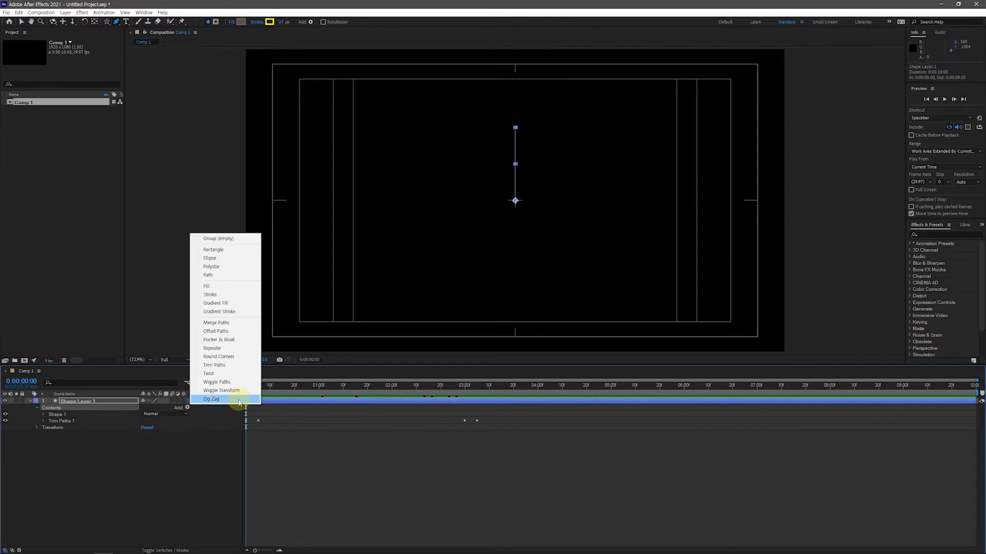
left_click(219, 349)
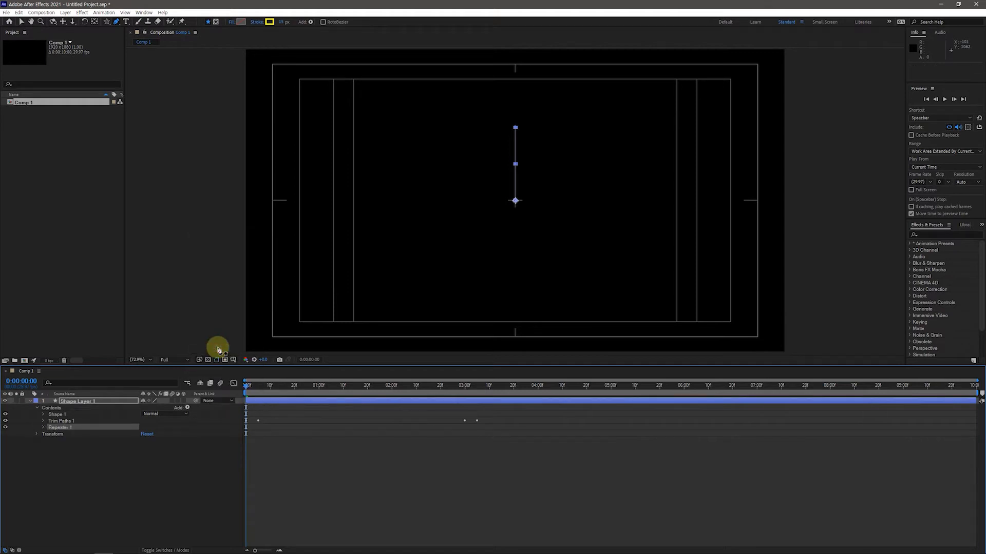
- Set the Repeater's Copies to 9 and move to frame 6 to view the repeated lines
left_click(44, 429)
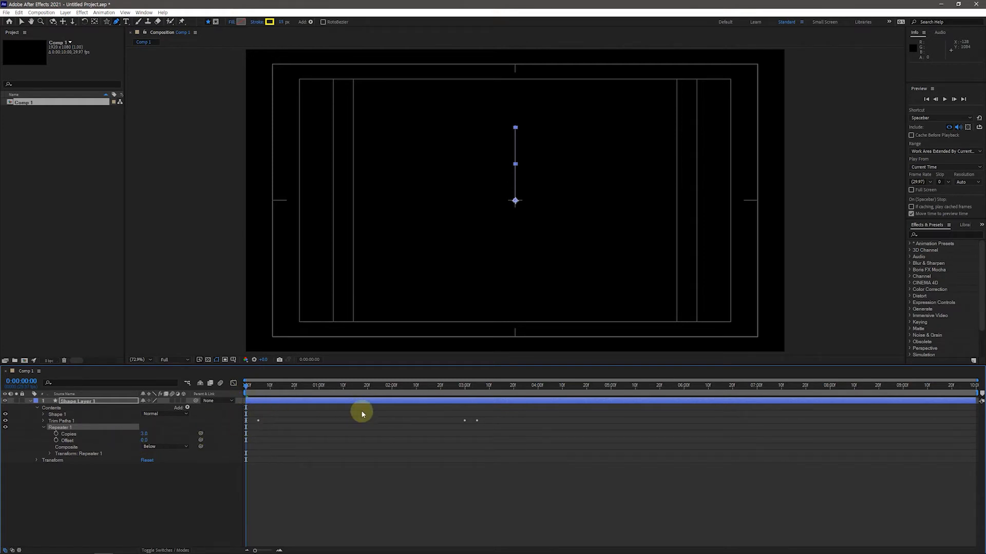
left_click(145, 434)
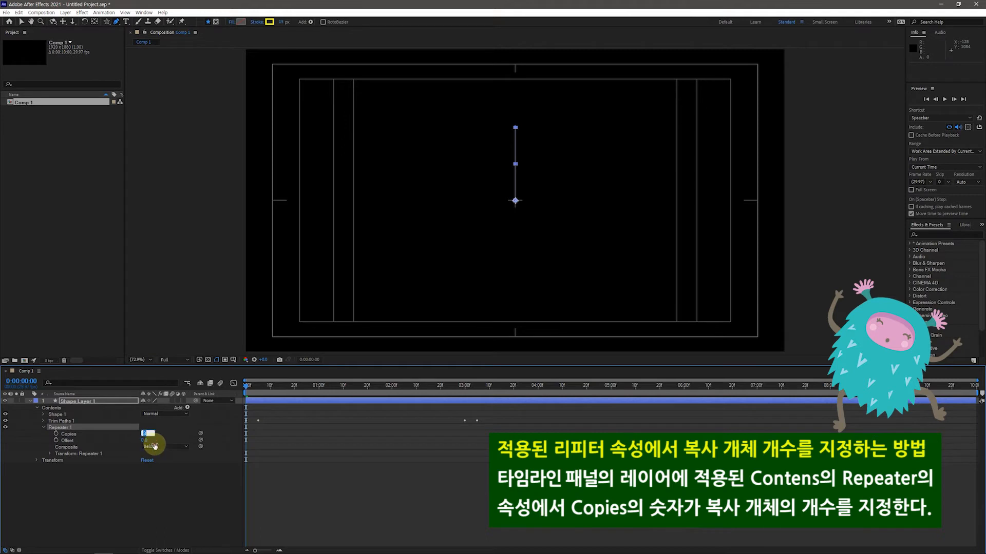
type("9")
key("Return")
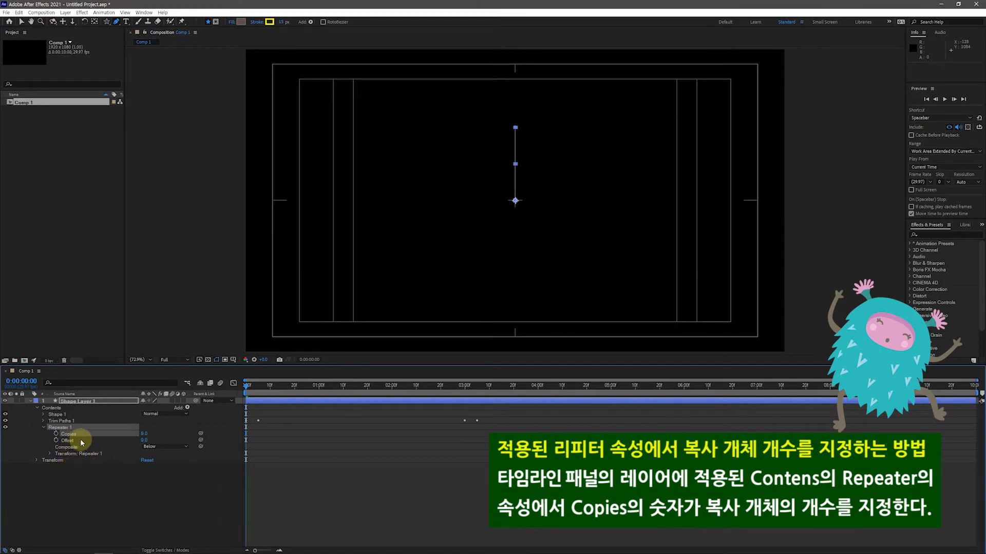
left_click_drag(248, 387, 262, 389)
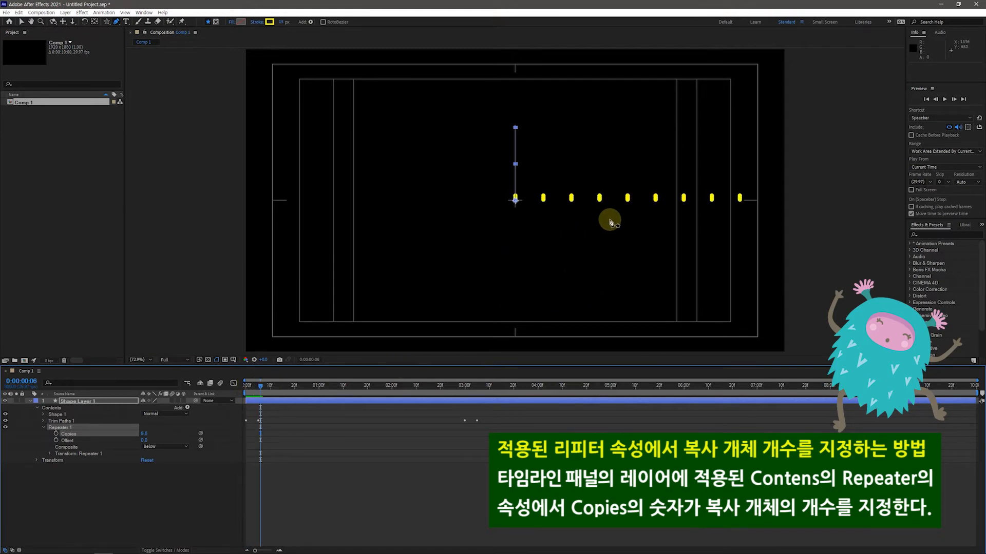
mouse_move(260, 387)
left_mouse_down()
mouse_move(407, 392)
mouse_move(240, 401)
mouse_move(258, 389)
left_mouse_up()
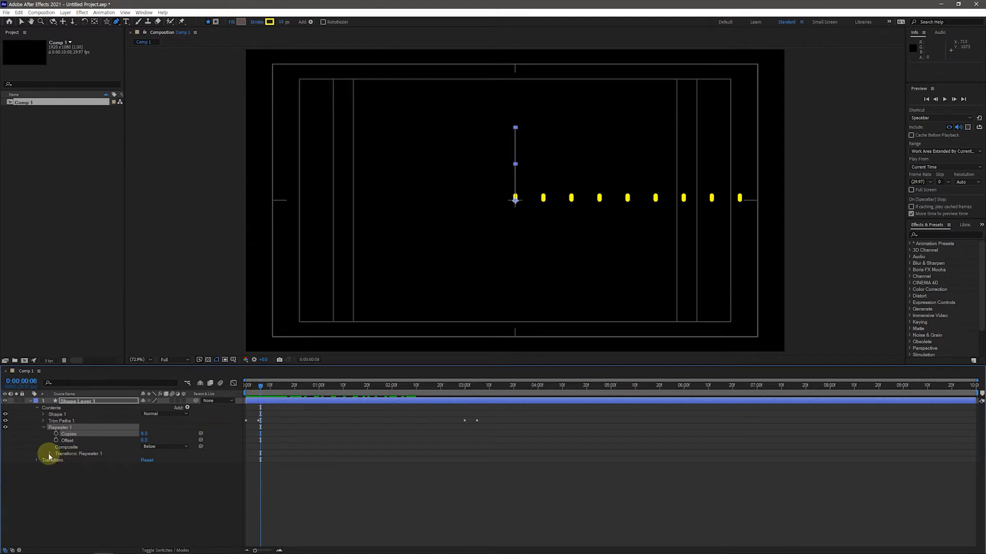
- Set the Repeater transform's X position to 0 and its rotation to 40° so the copies radiate from the center
left_click(50, 454)
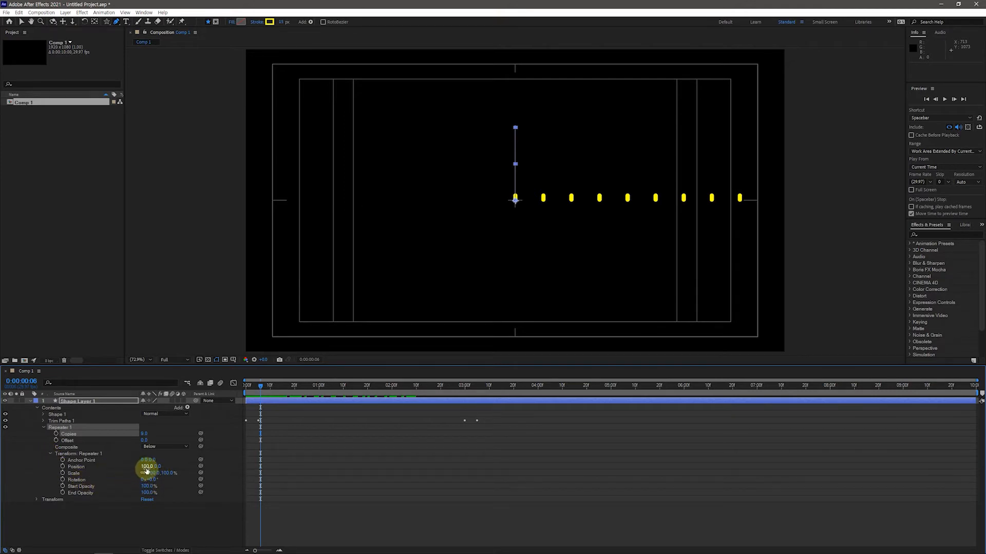
left_click(145, 467)
type("0")
key("Return")
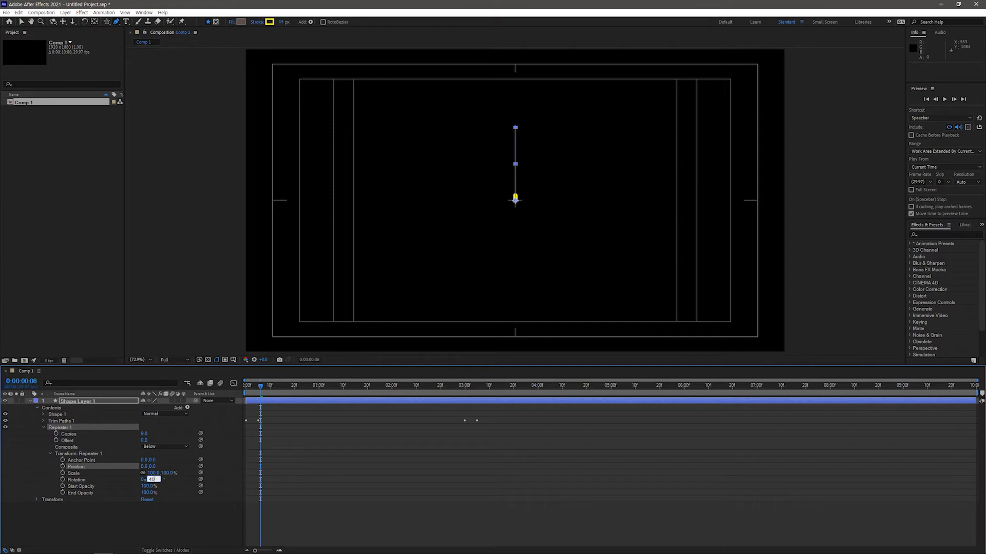
left_click(166, 485)
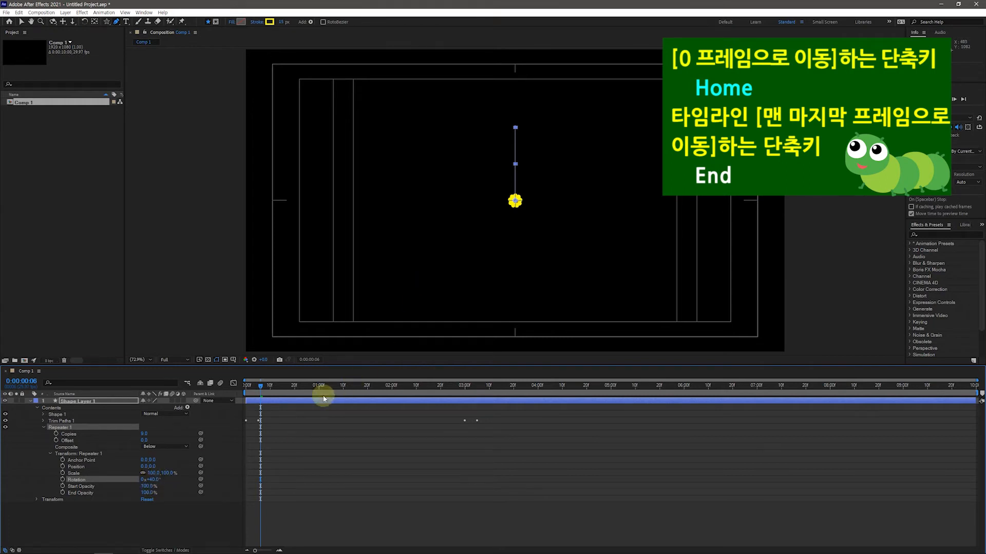
- Preview the radial line burst by scrubbing and playing it, and return to the first frame
left_click_drag(260, 388, 395, 399)
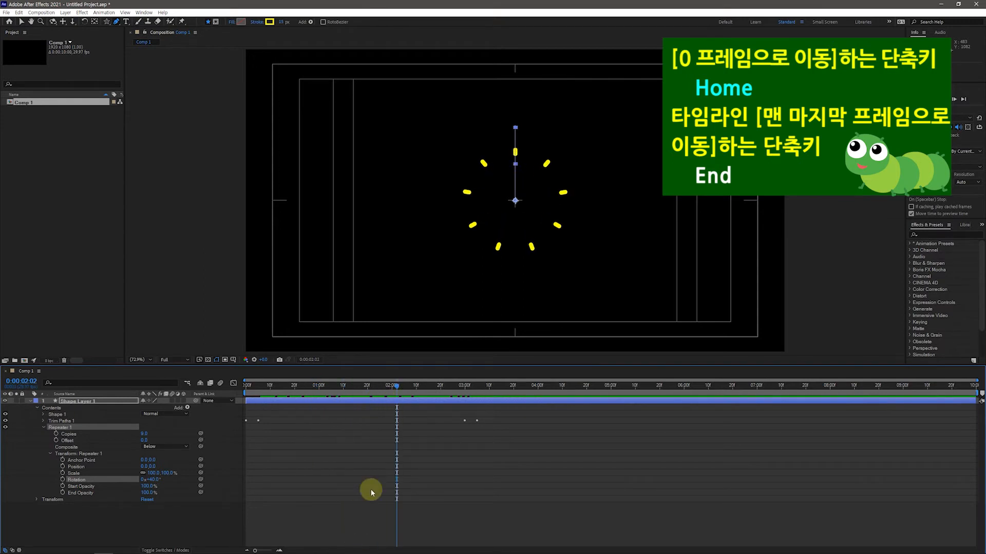
left_click_drag(400, 390, 246, 398)
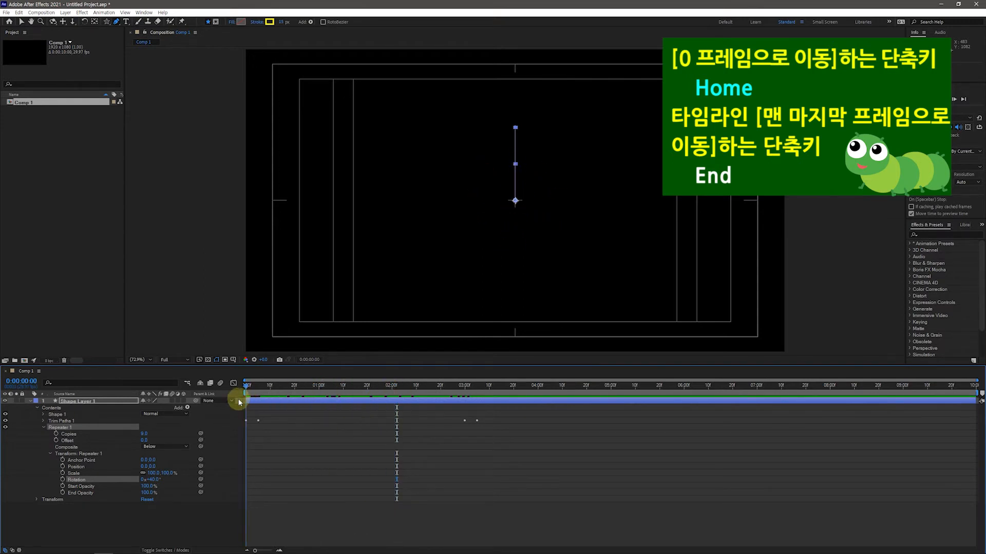
key("space")
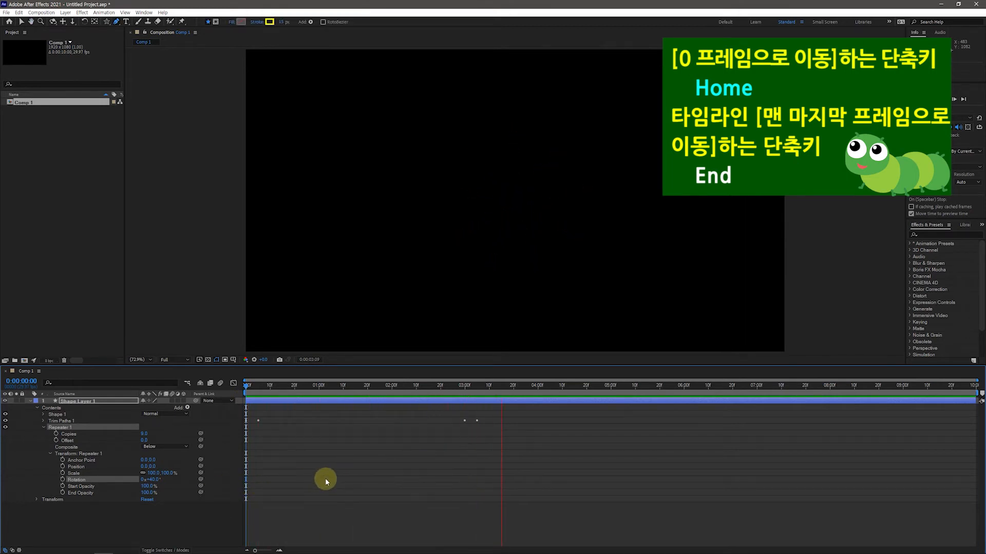
key("space")
left_click_drag(500, 388, 248, 403)
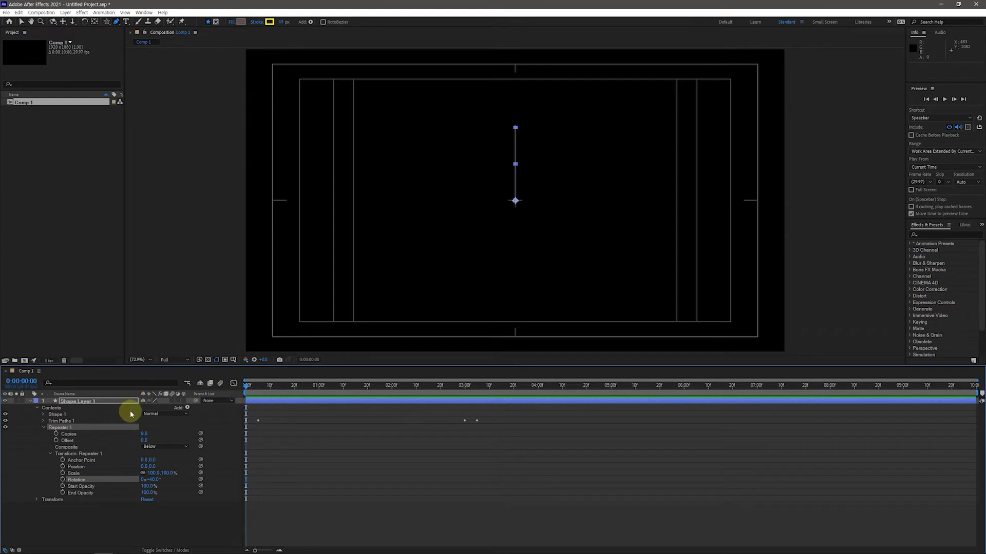
- Collapse, hide and deselect the line's shape layer
left_click(30, 402)
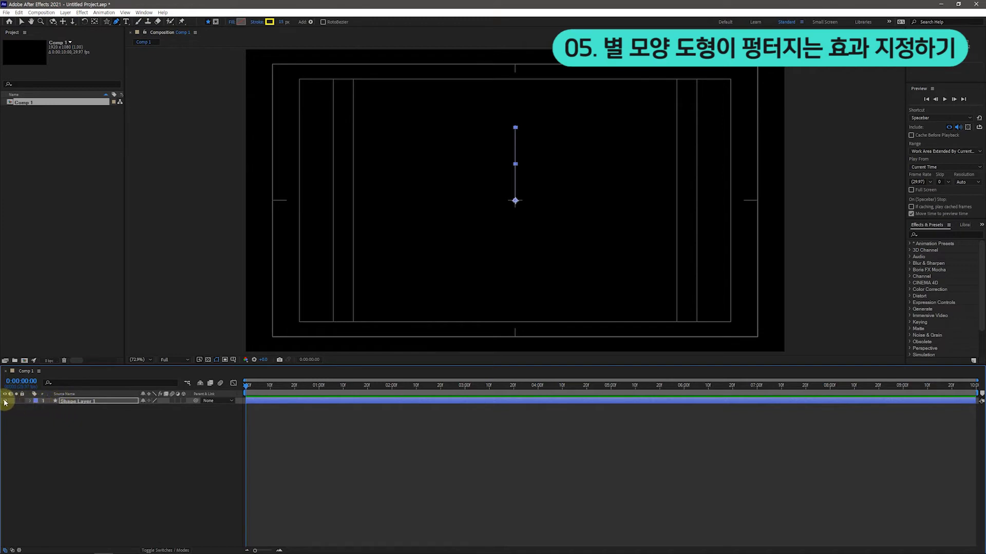
left_click(104, 480)
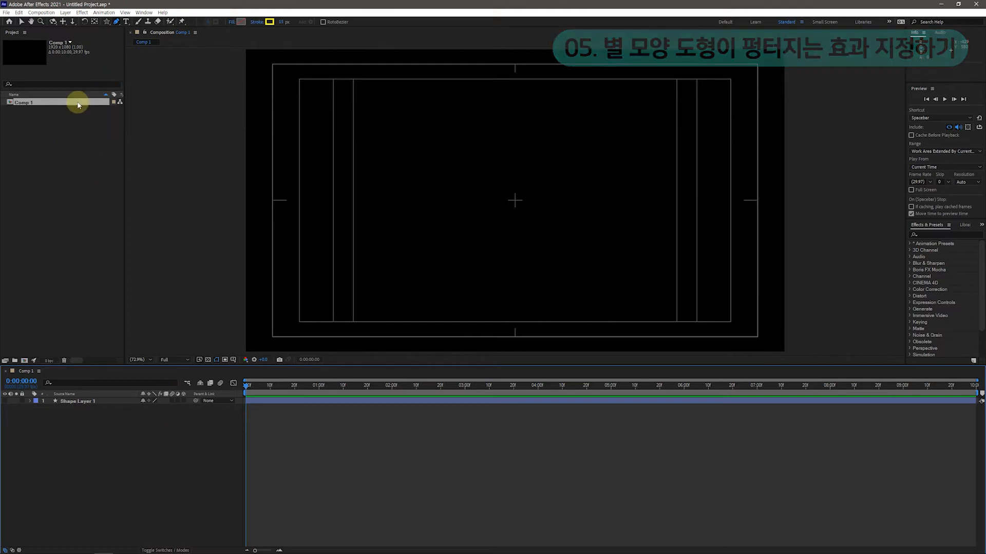
- Draw a small star with the Star Tool on a new shape layer and move it to the composition's center
left_click(107, 22)
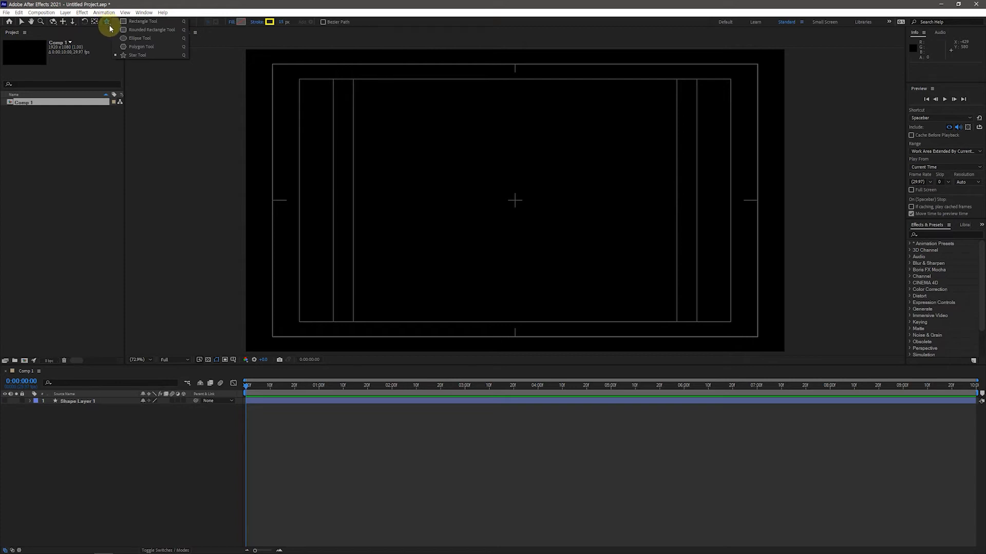
left_click(141, 55)
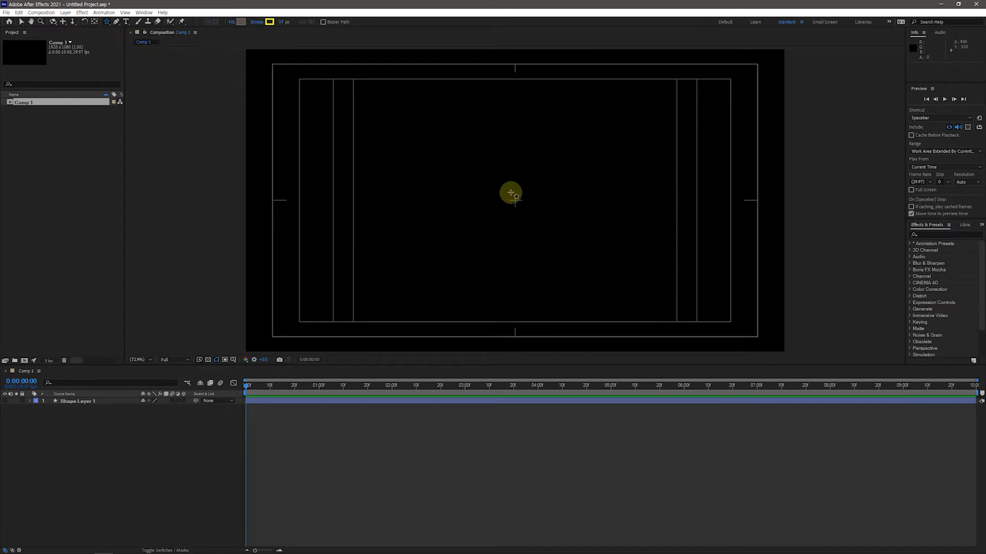
left_click_drag(507, 191, 515, 204)
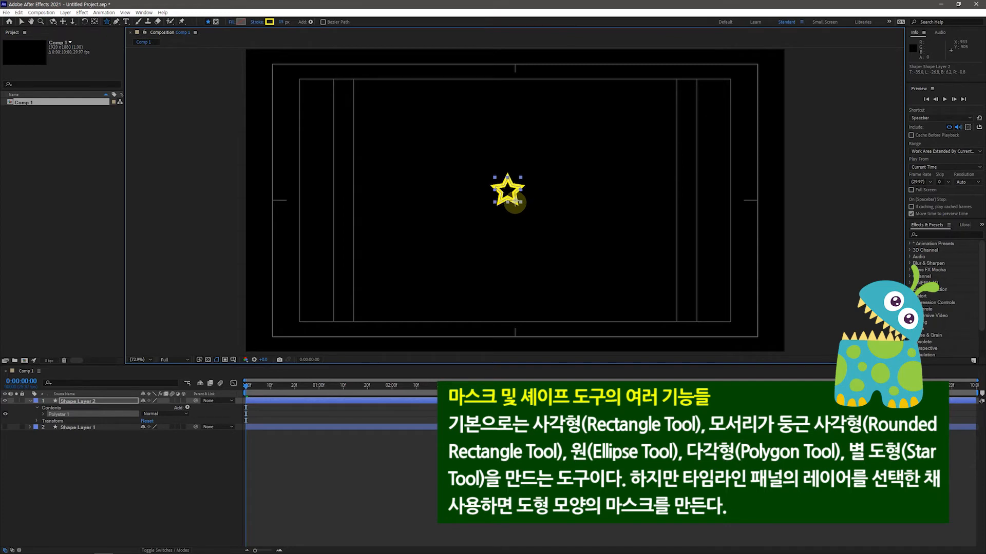
left_click_drag(515, 203, 516, 203)
left_click(22, 22)
left_click_drag(502, 188, 509, 197)
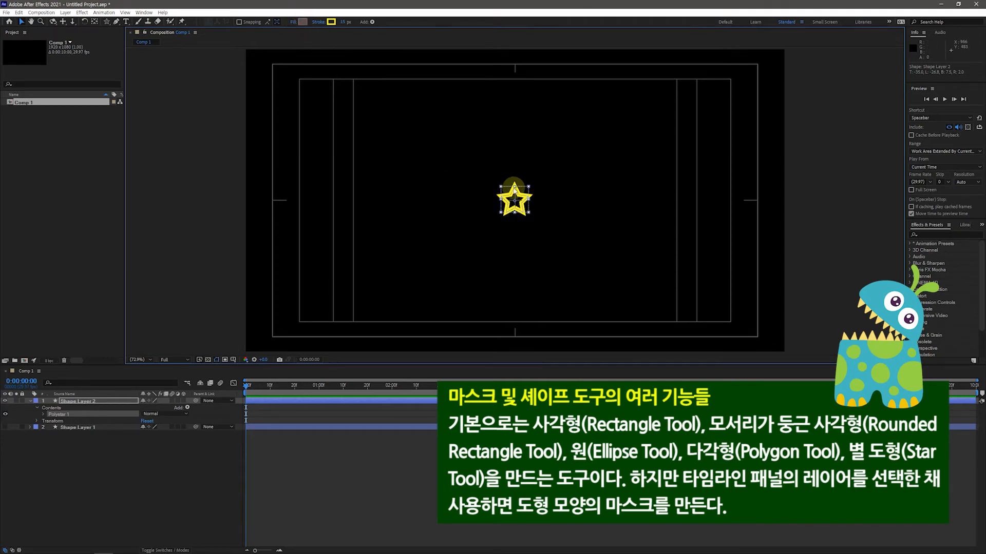
- Set the star's stroke color to red, FF0000
left_click(331, 23)
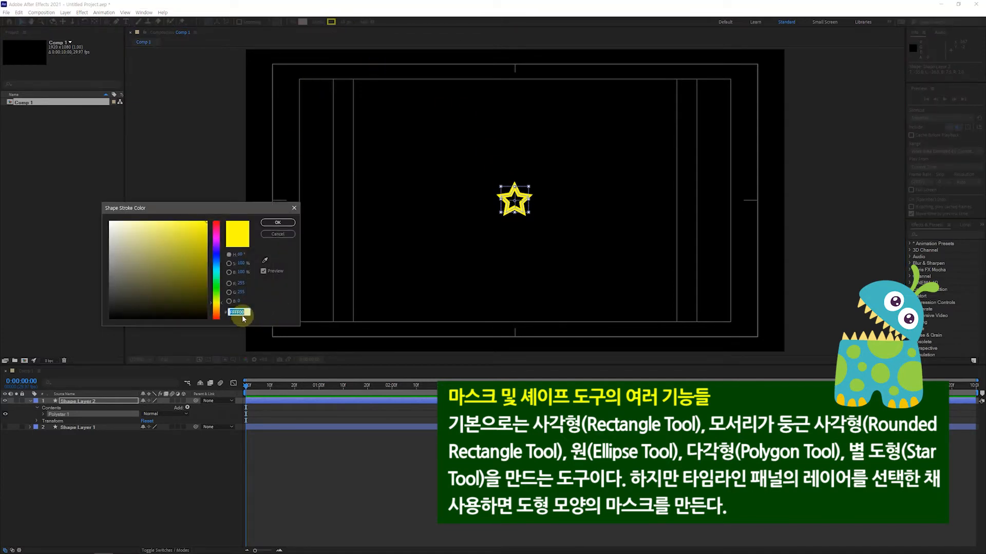
left_click_drag(234, 312, 239, 314)
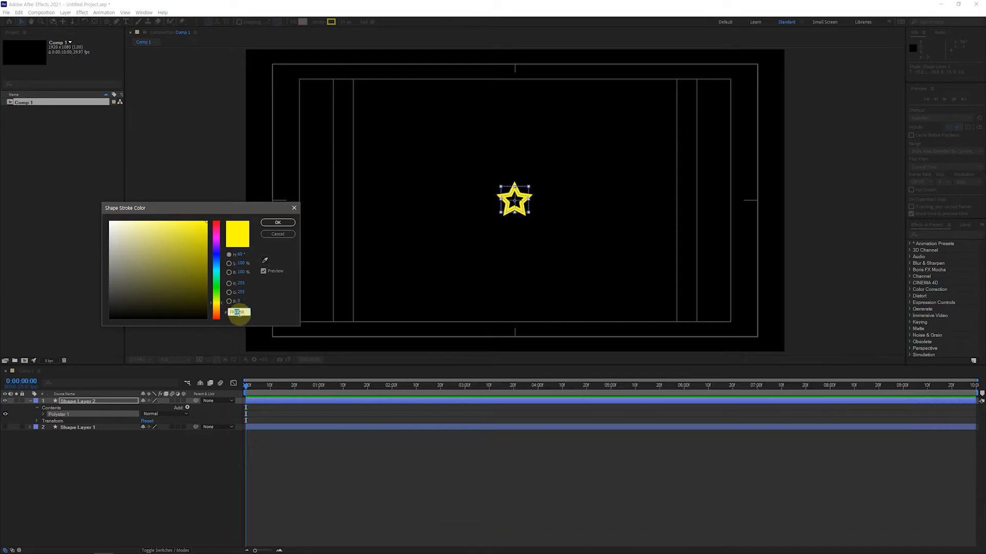
type("00")
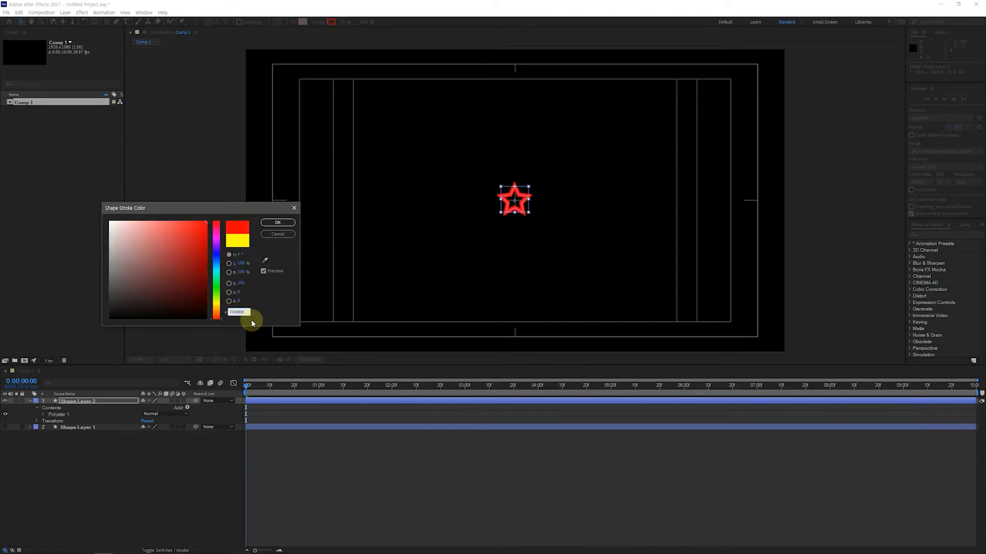
key("Return")
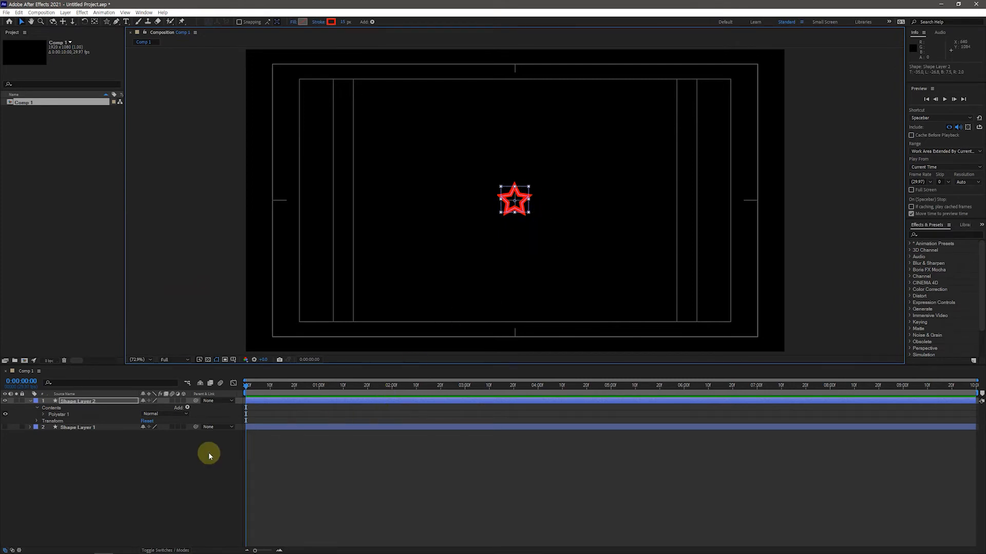
- Set the star stroke's line cap to Round Cap and its line join to Round Join
left_click(44, 415)
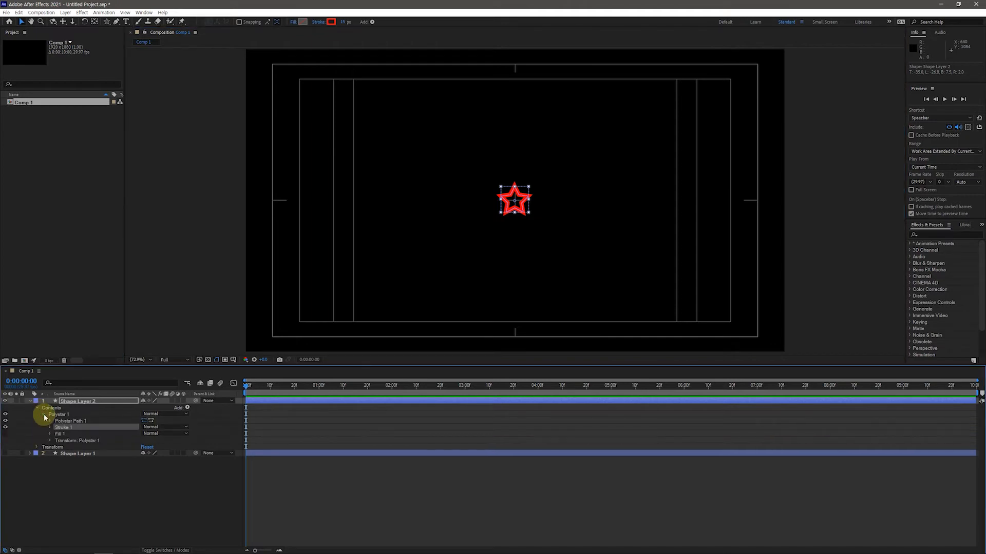
left_click(50, 427)
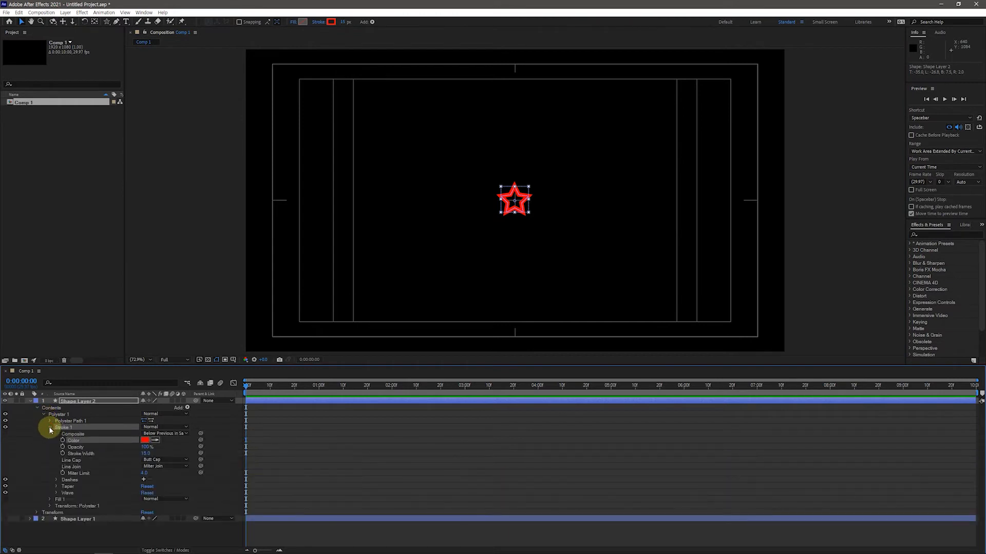
left_click(177, 460)
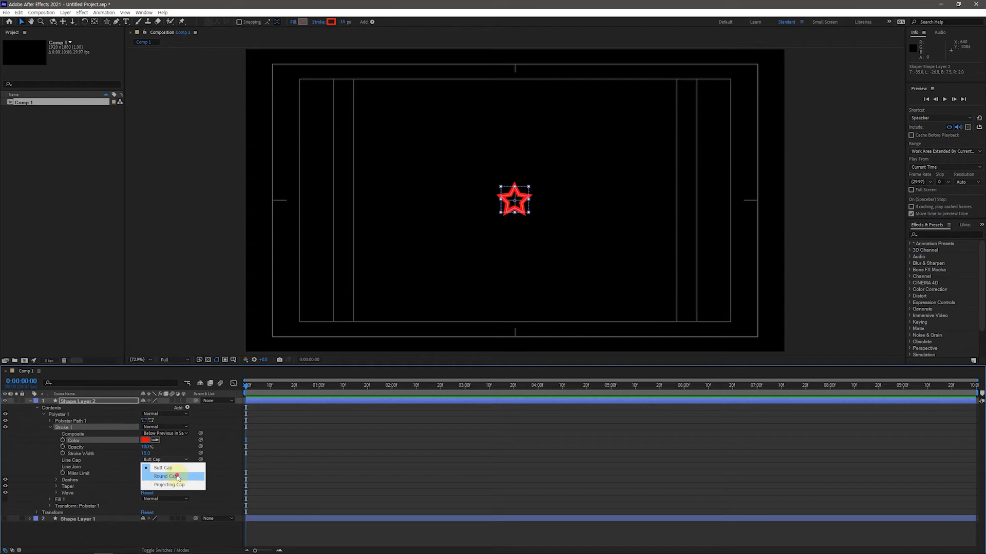
left_click(178, 477)
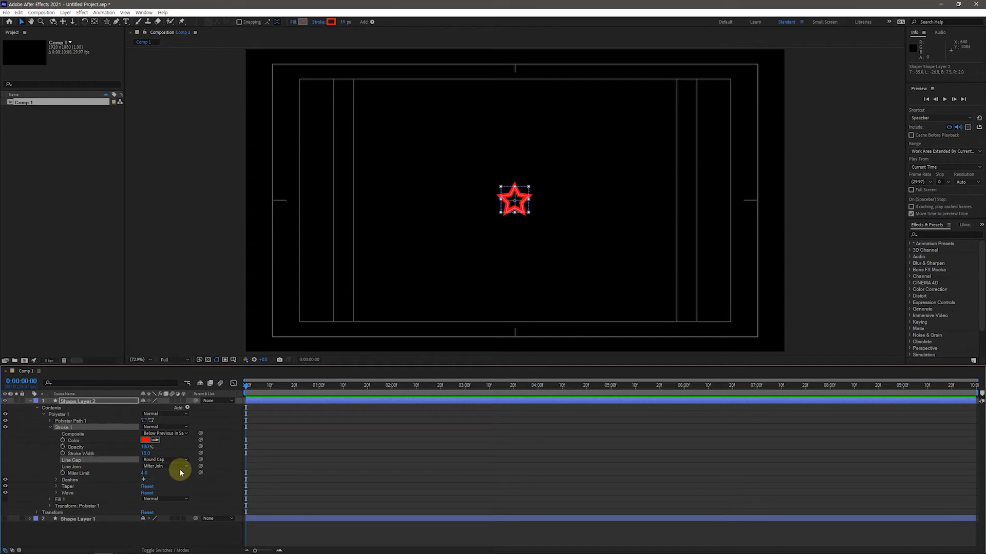
left_click(170, 467)
left_click(173, 485)
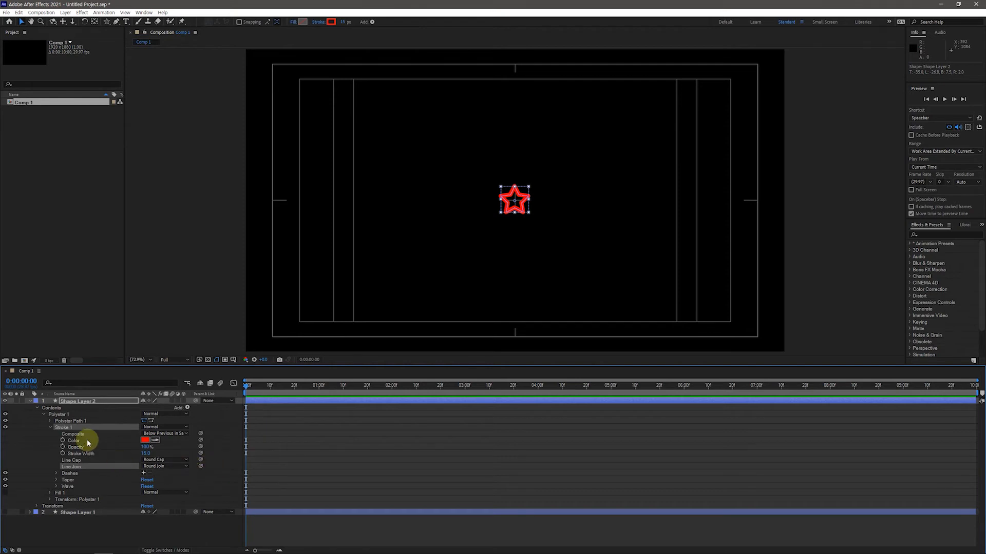
- Animate the star's Polystar transform position from the first frame, moving it straight up to Y -255.7 at 3 seconds
left_click(50, 421)
left_click(50, 421)
left_click(50, 500)
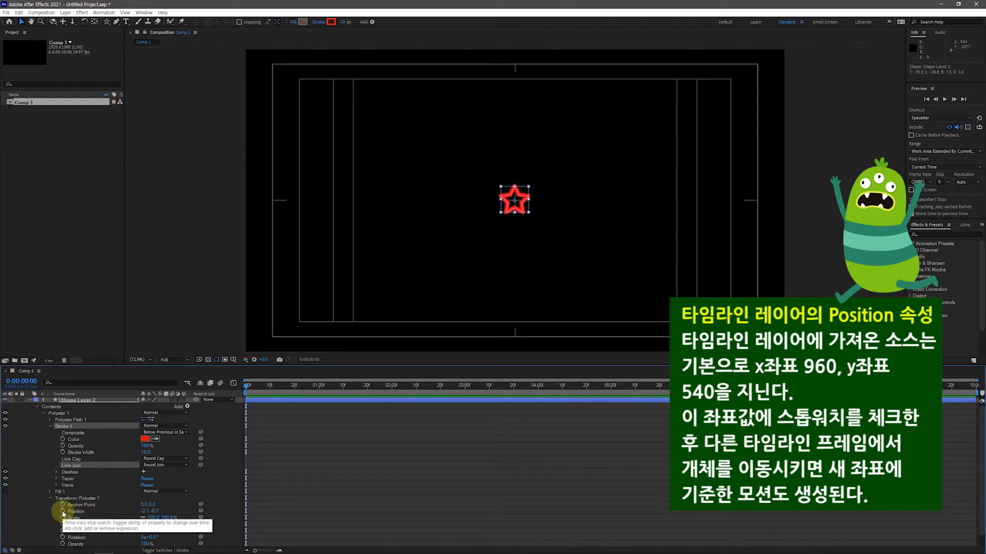
left_click(64, 513)
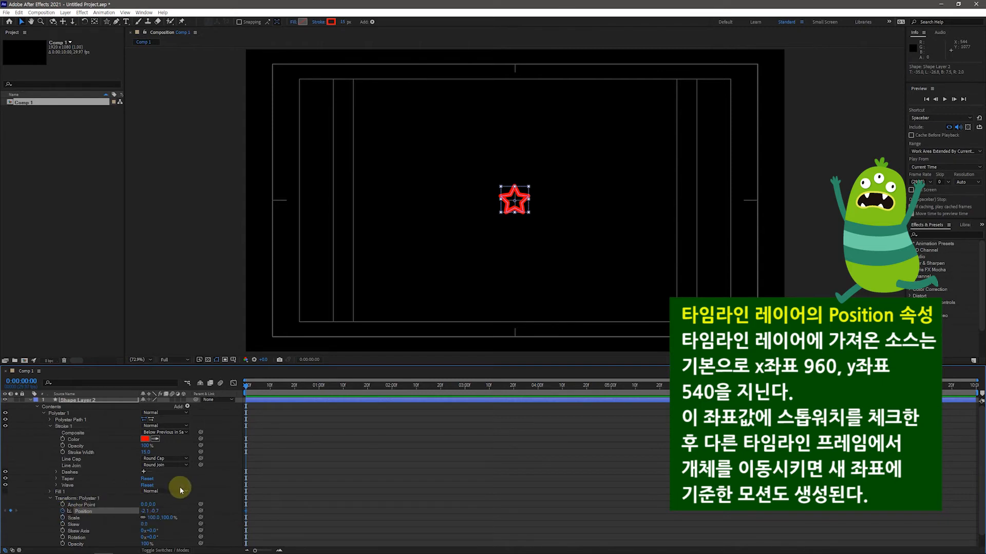
left_click(24, 382)
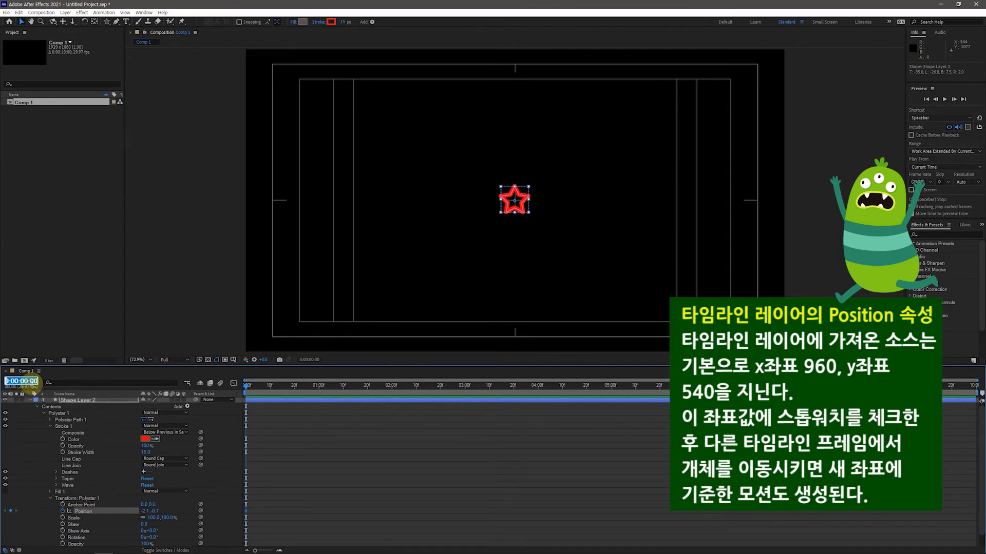
type("3")
key("Return")
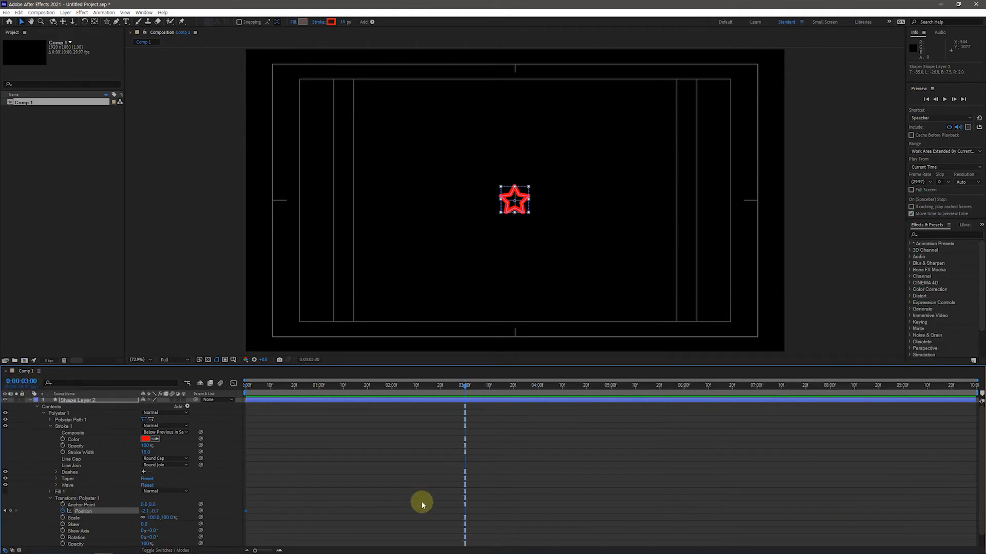
left_click_drag(154, 511, 36, 532)
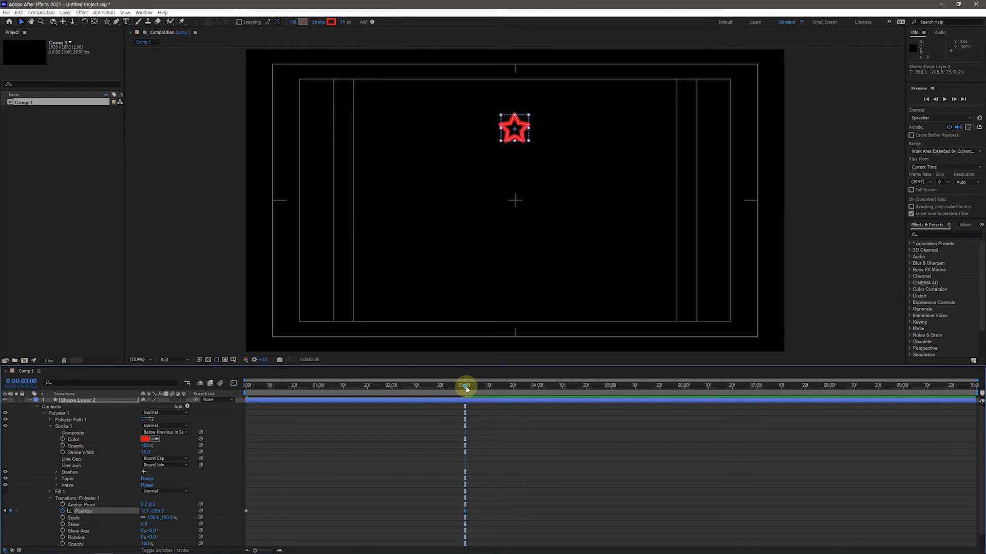
- Return to the first frame and keyframe the star's Polystar transform scale at 0%
left_click_drag(466, 386, 240, 427)
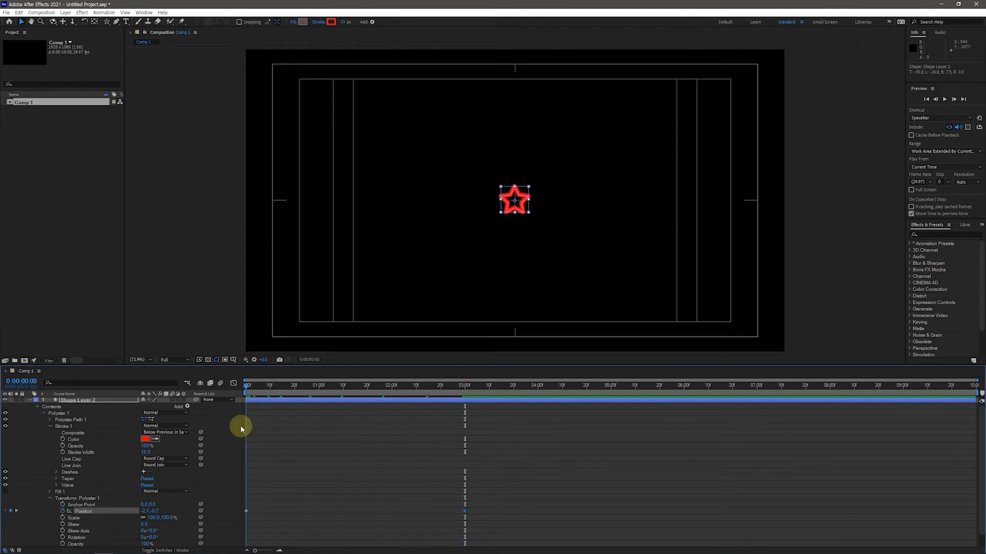
mouse_move(241, 427)
left_mouse_down()
mouse_move(281, 422)
mouse_move(237, 429)
left_mouse_up()
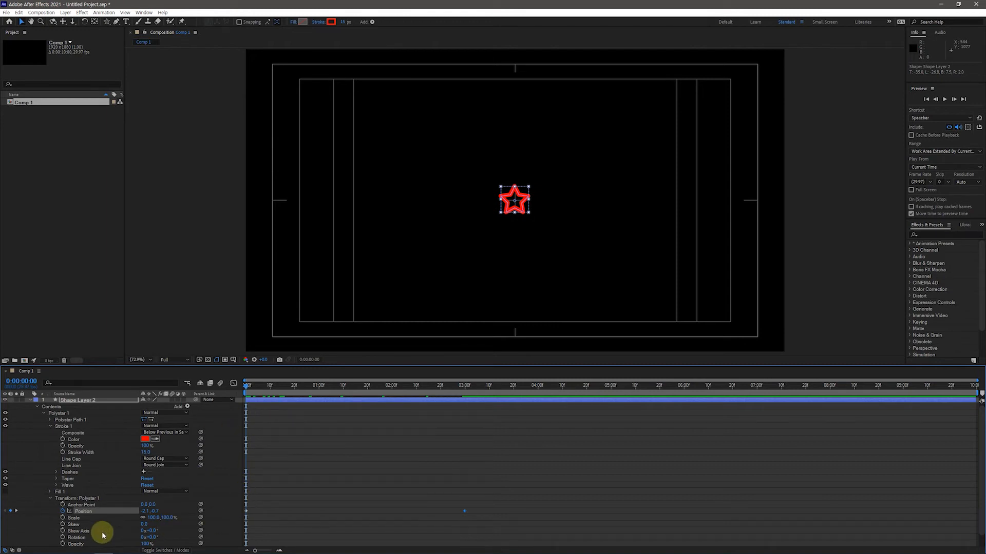
left_click(63, 518)
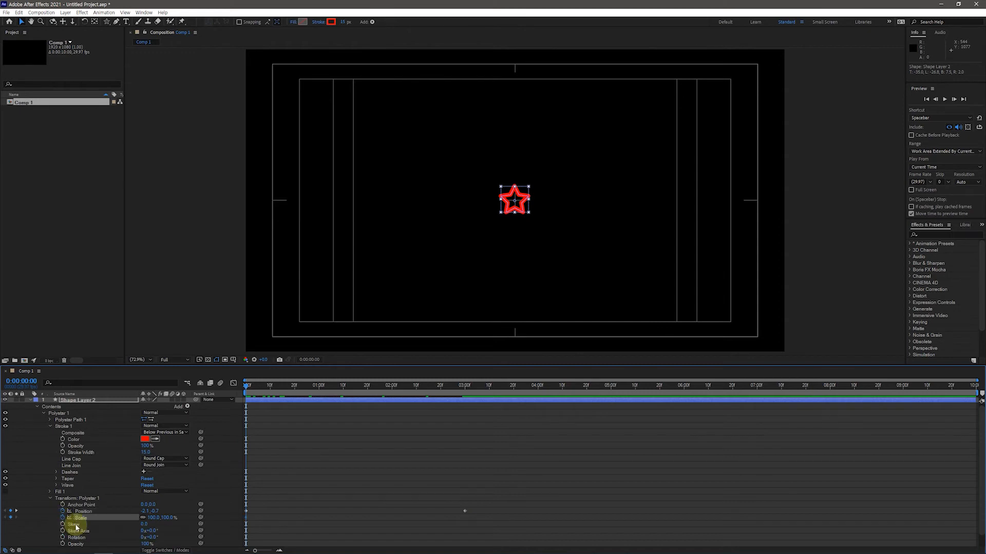
left_click(153, 518)
type("0")
left_click(155, 521)
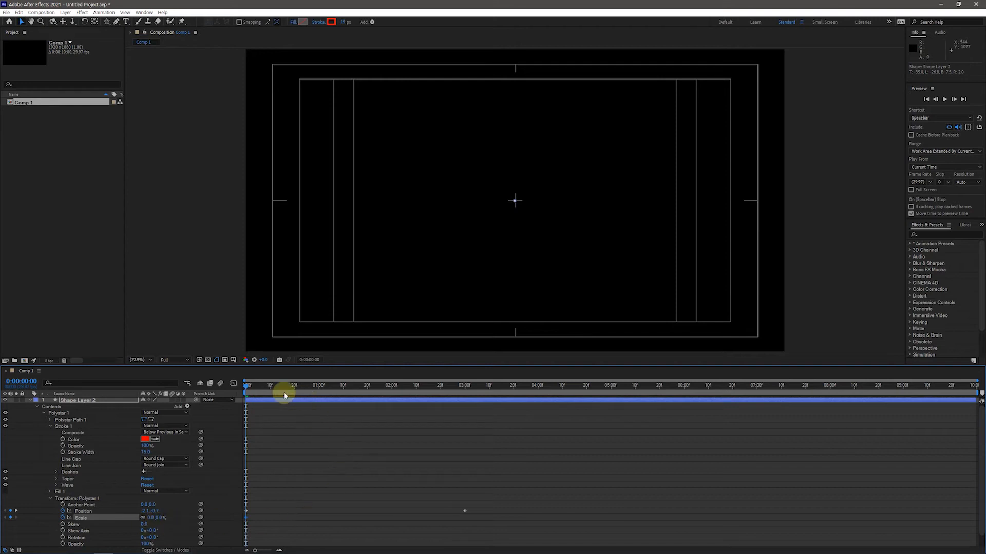
- Add a 100% scale keyframe for the star at 0:00:01:15
left_click_drag(247, 386, 355, 390)
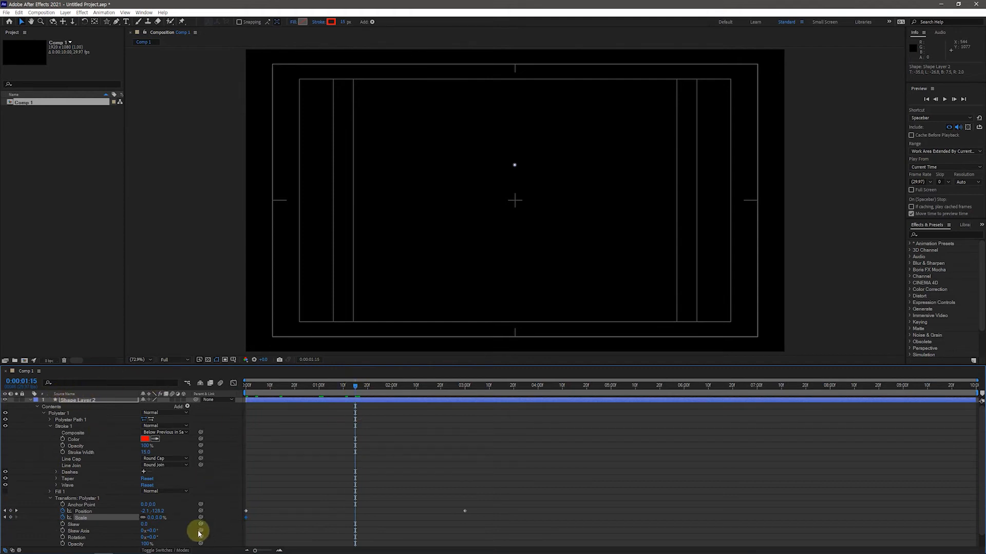
left_click(150, 518)
type("10")
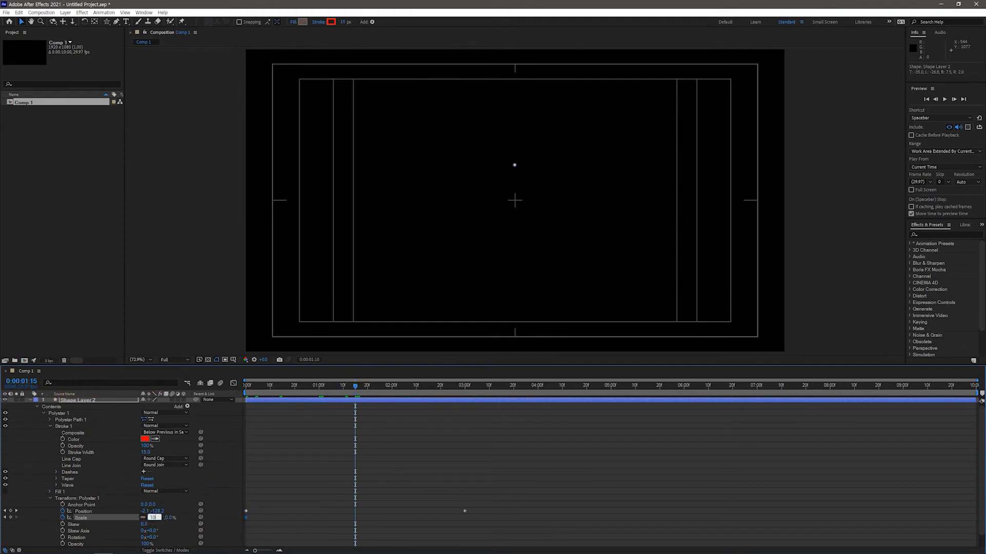
type("0")
key("Return")
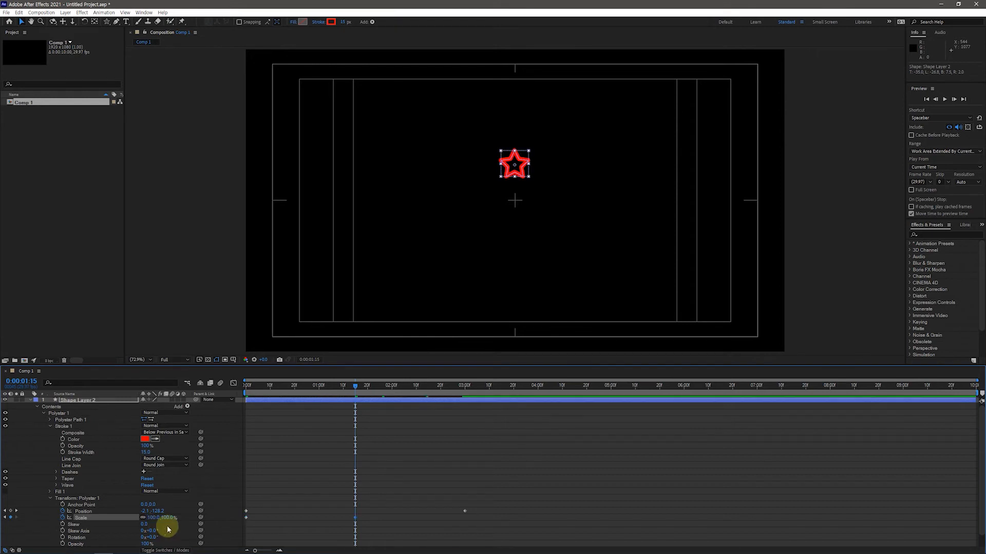
- Add a 0% scale keyframe for the star at 0:00:03:00
left_click(21, 383)
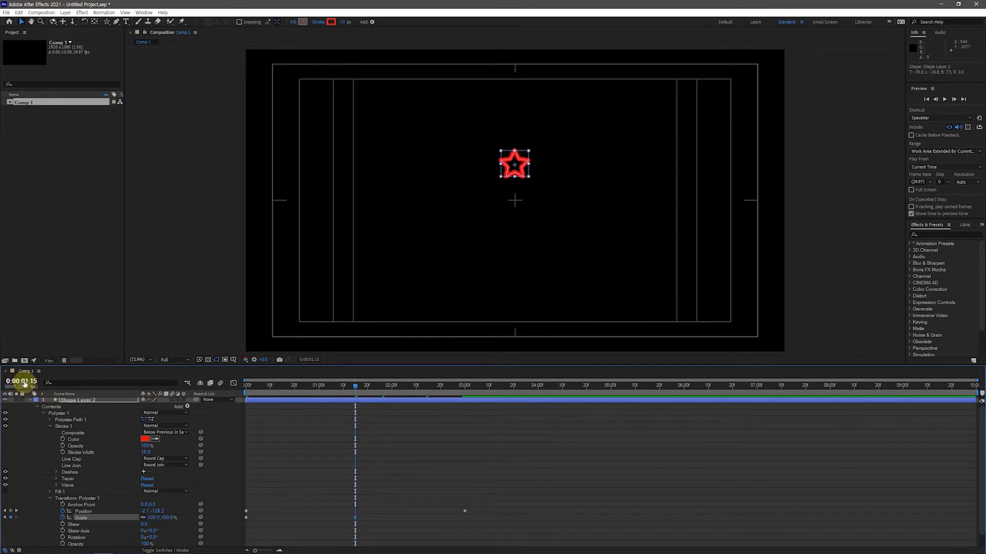
type("3:0")
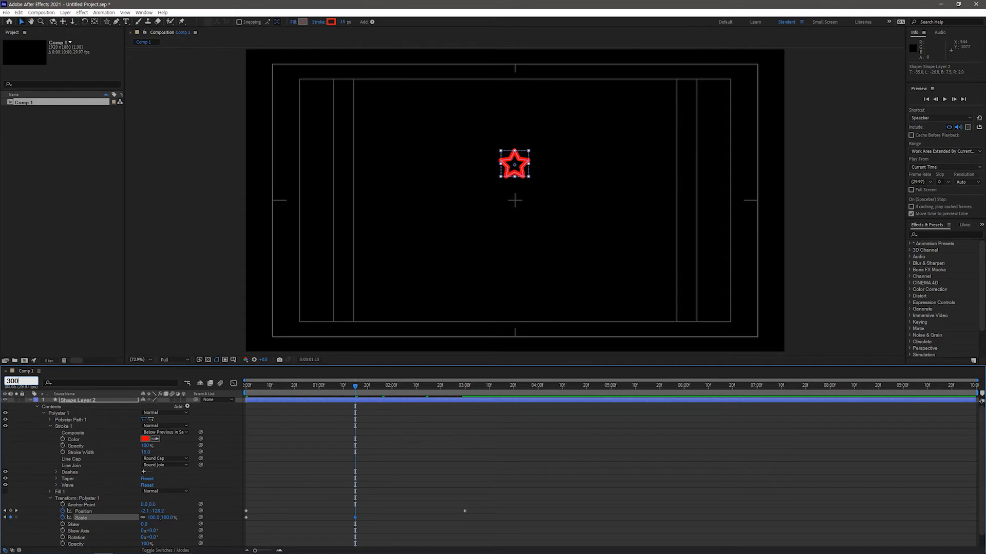
type("0")
key("Return")
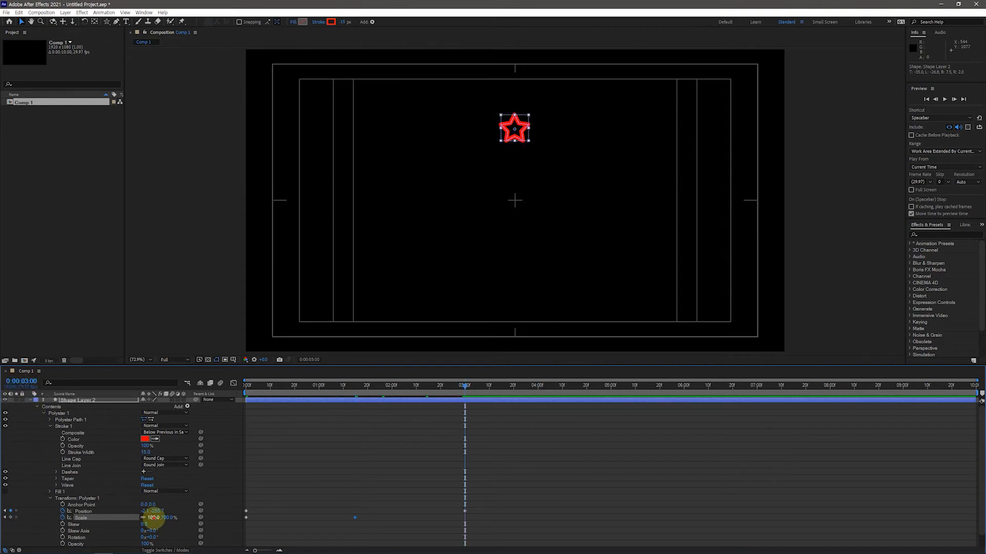
type("0")
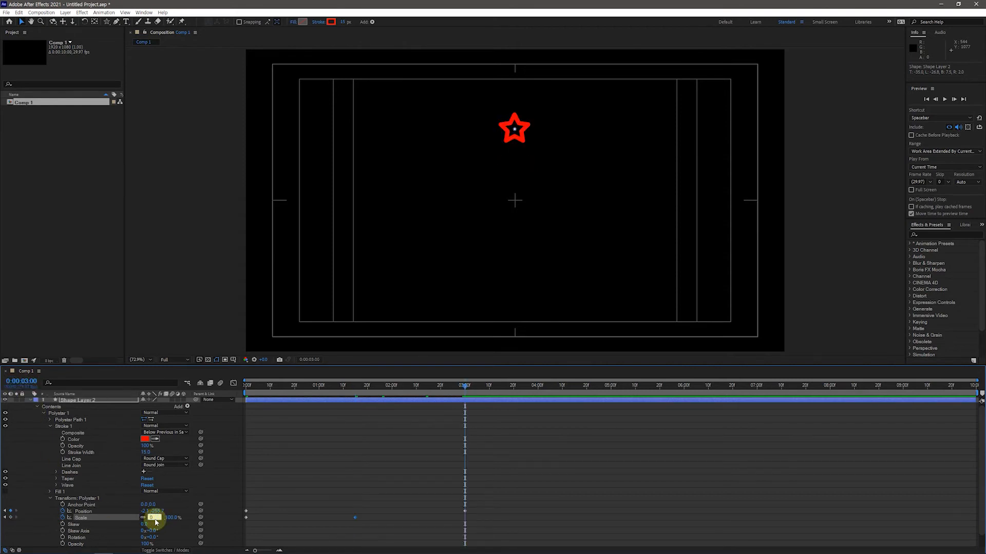
key("Return")
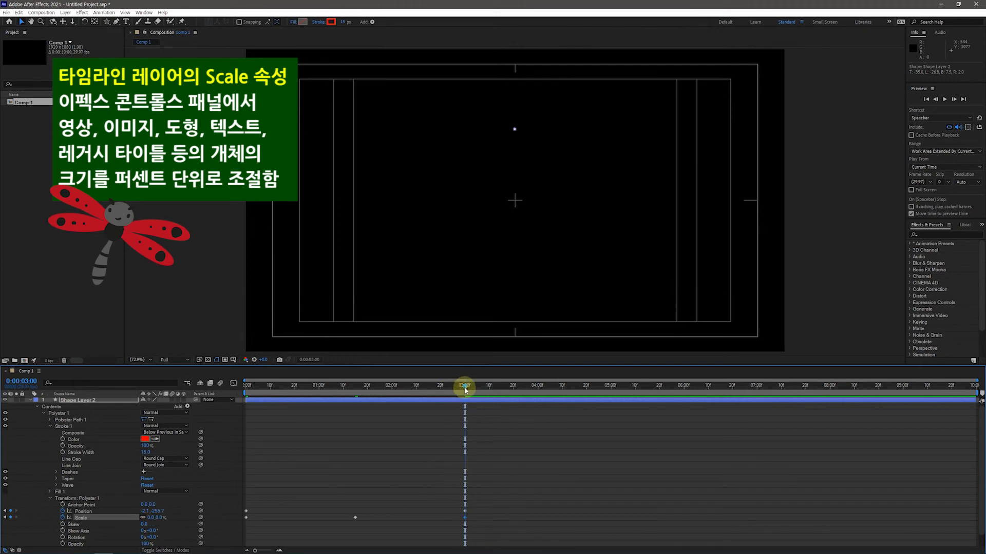
- Return to the first frame, collapse the star's transform properties and add a Repeater to the star layer's contents
left_click_drag(464, 387, 240, 484)
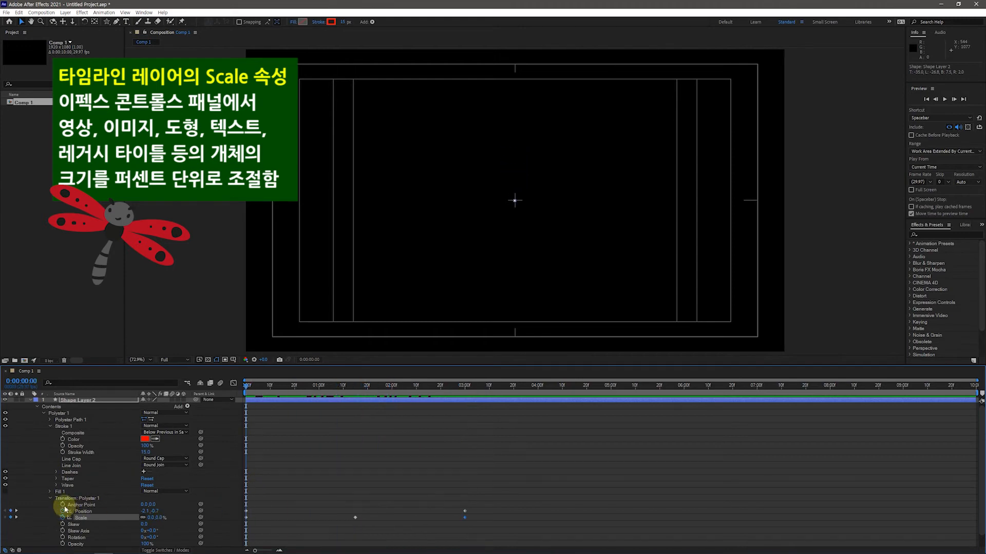
left_click(50, 499)
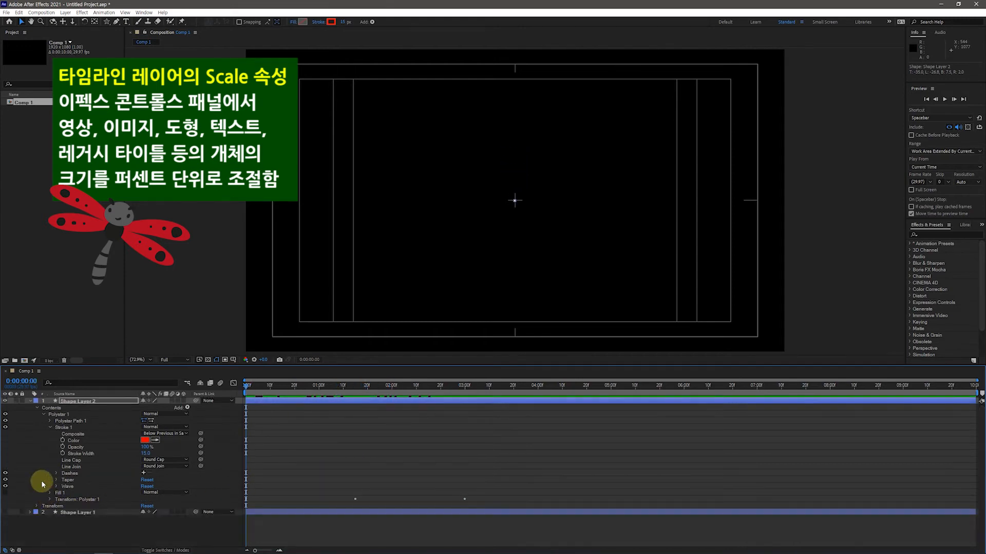
left_click(39, 409)
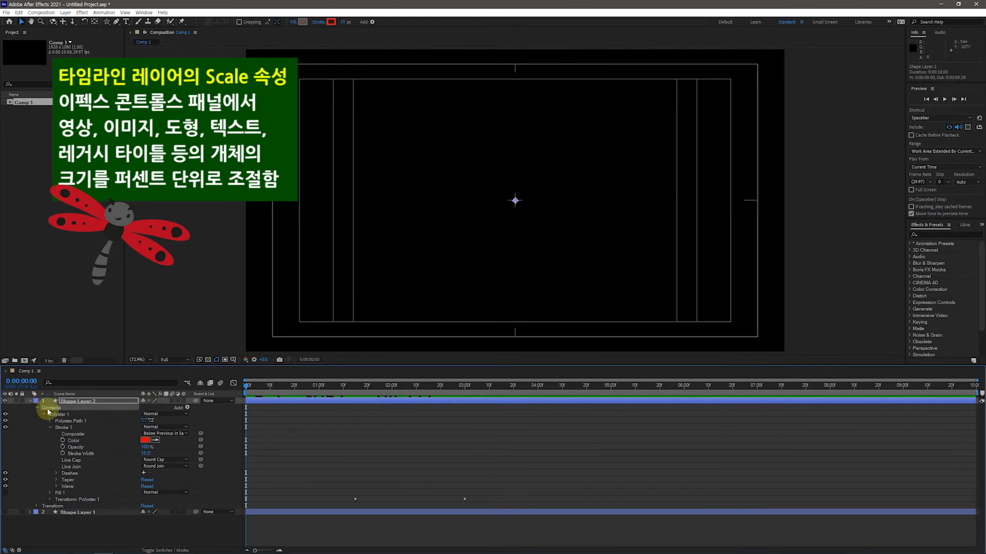
left_click(188, 408)
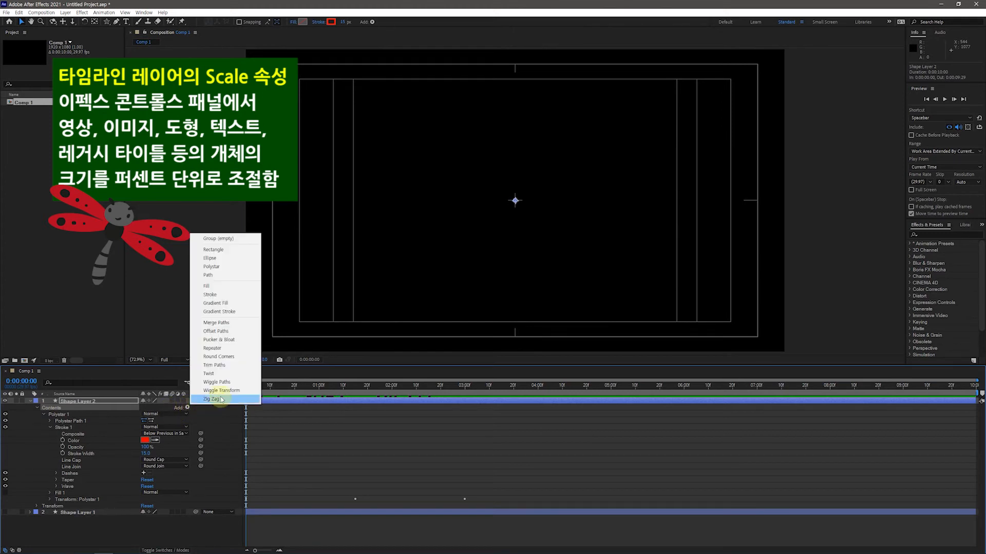
left_click(226, 349)
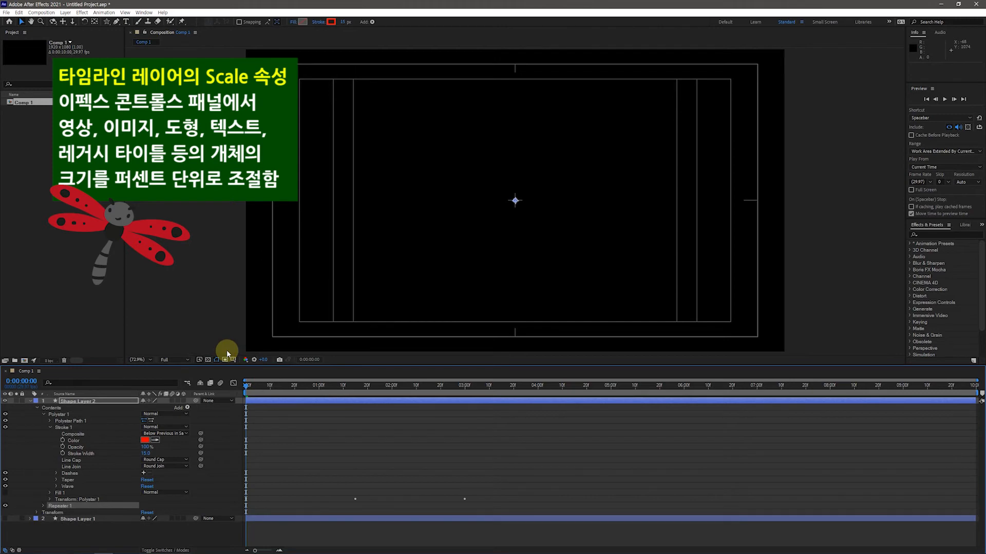
- Set the star Repeater's copies to 6 and move the playhead to 0:00:00:08 to view the copies
left_click(43, 507)
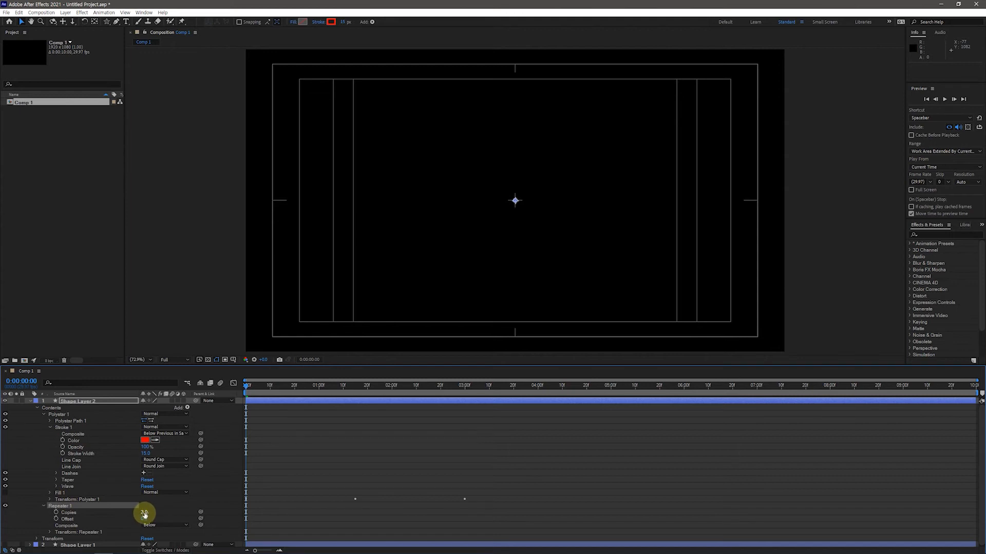
left_click(144, 513)
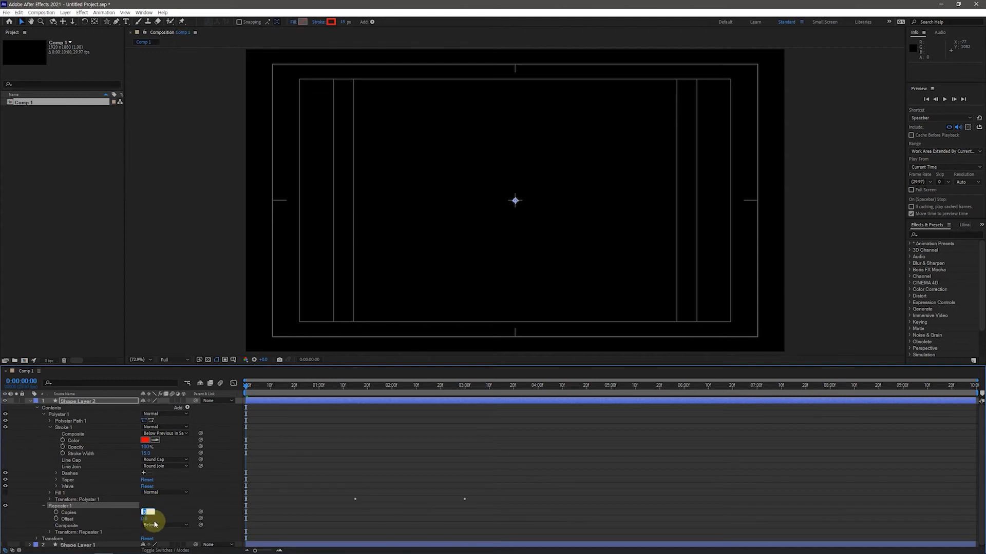
type("6")
key("Return")
left_click_drag(247, 389, 266, 393)
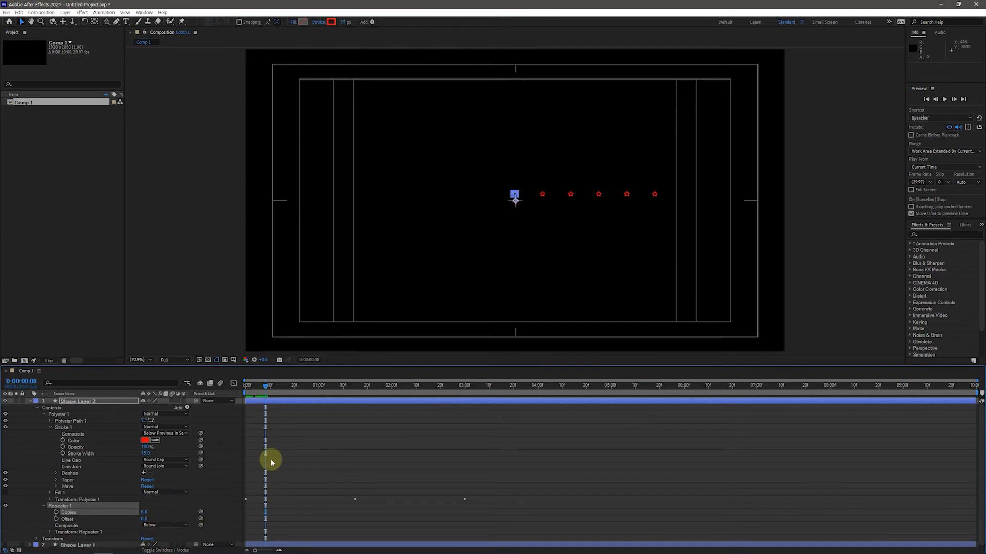
scroll(122, 522, "down", 1)
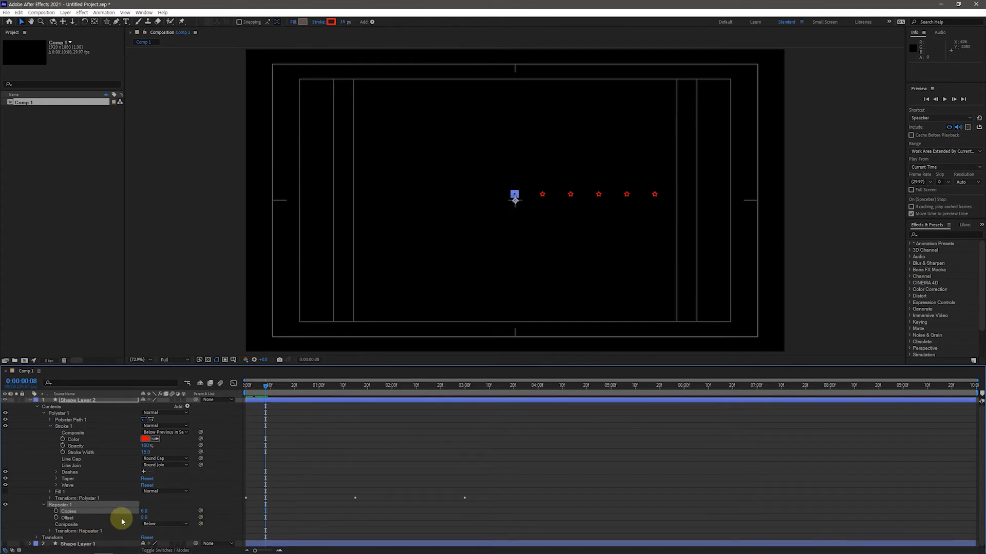
- Set the X position in the star Repeater's transform to 0
left_click(49, 532)
scroll(77, 539, "down", 2)
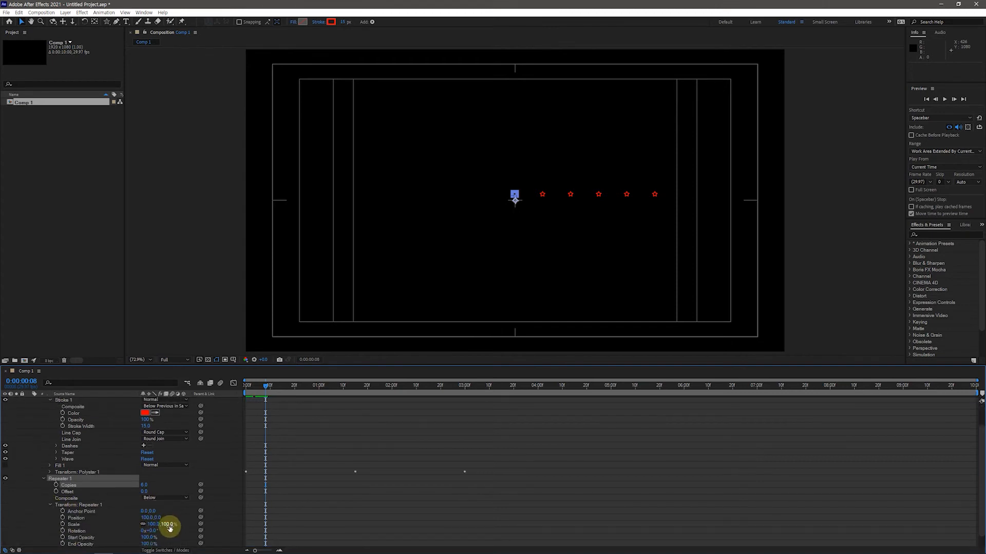
left_click(147, 518)
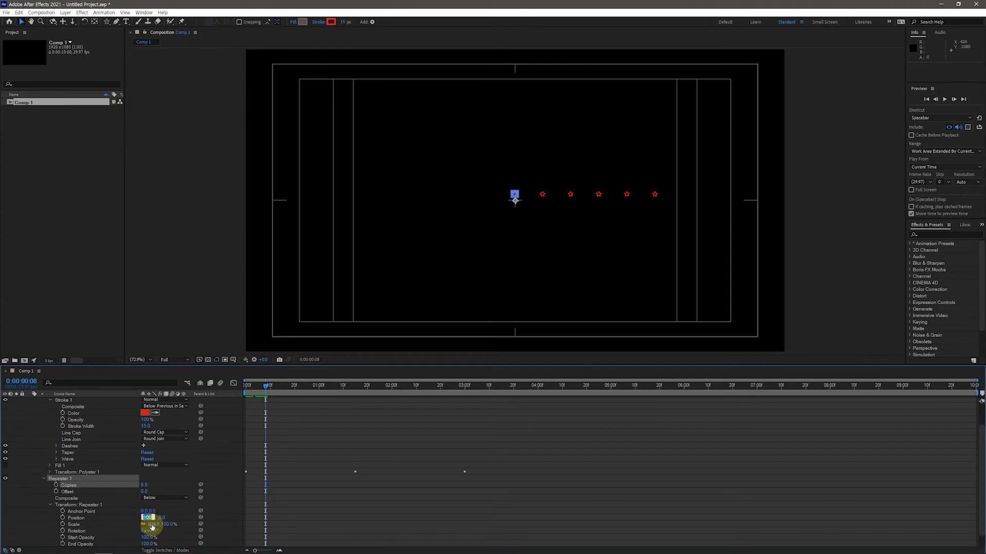
type("0")
left_click(155, 527)
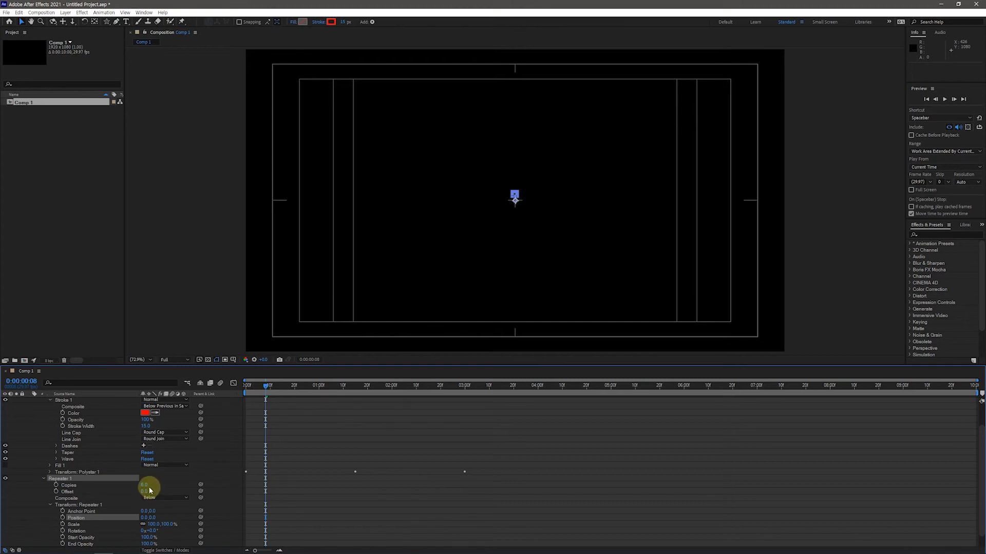
- Set the star Repeater's rotation to 60° and scrub from 0:00:03:00 back to the first frame to check the animation
left_click(153, 530)
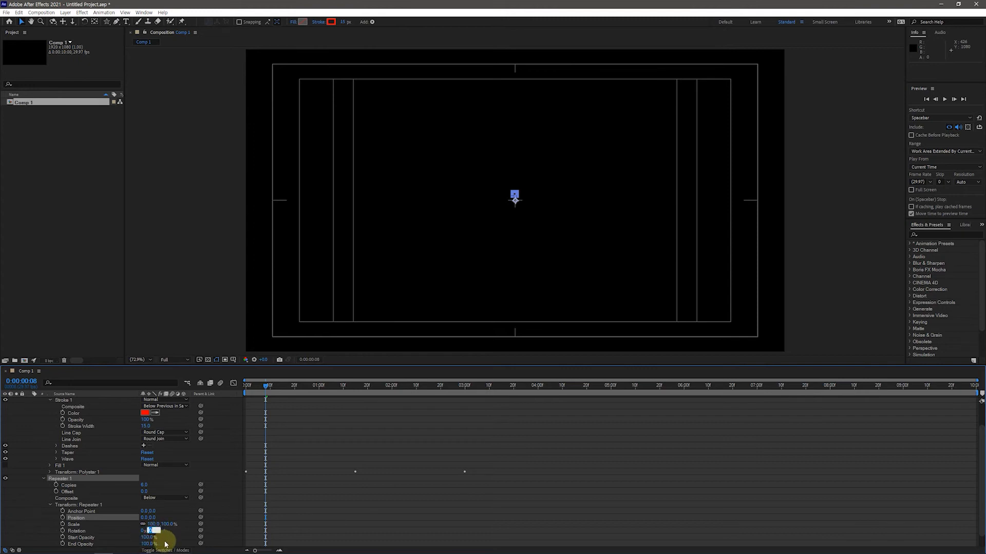
type("60")
key("Return")
left_click_drag(266, 388, 466, 431)
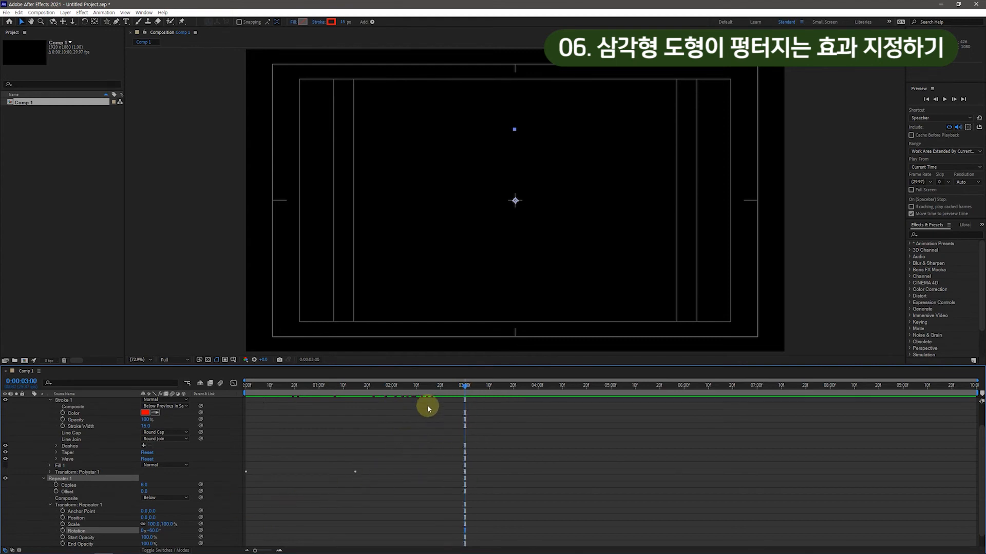
left_click_drag(465, 390, 240, 420)
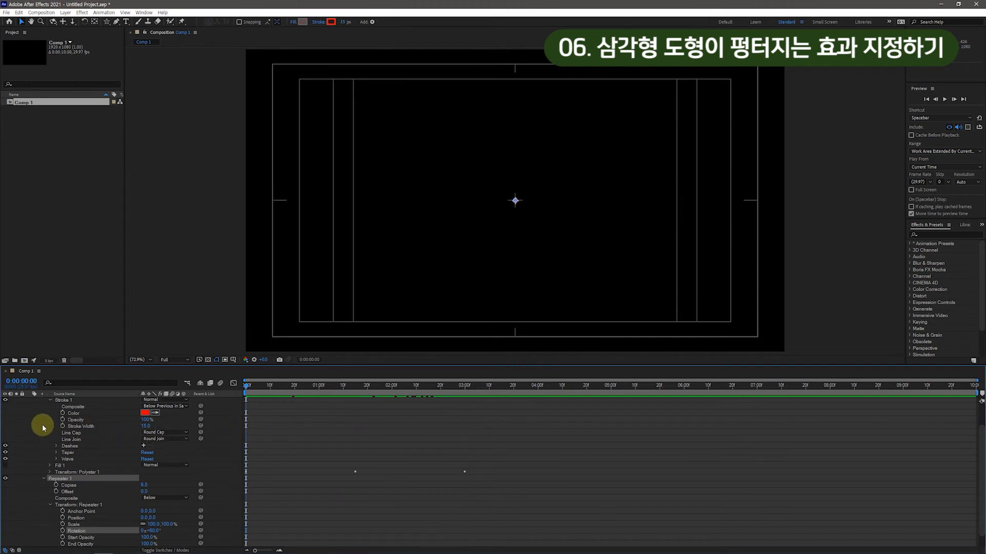
- Collapse the star layer's properties and paste a copy of Shape Layer 2 above it
scroll(42, 424, "up", 2)
left_click(30, 402)
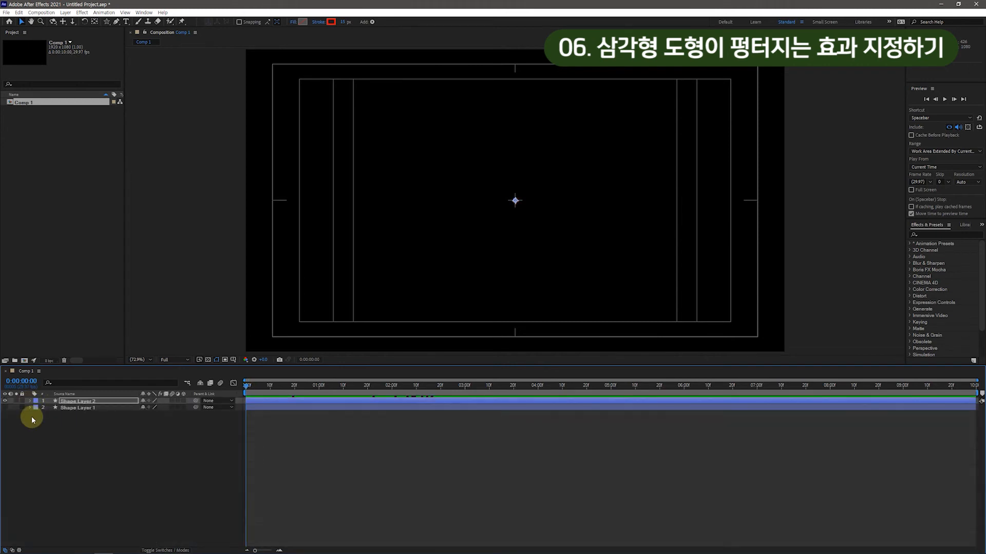
left_click(94, 449)
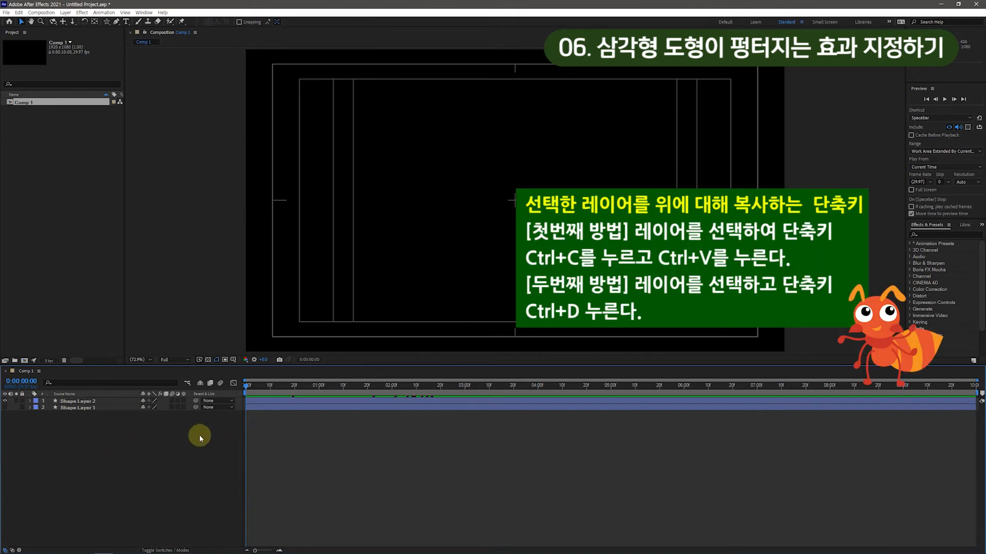
left_click(78, 401)
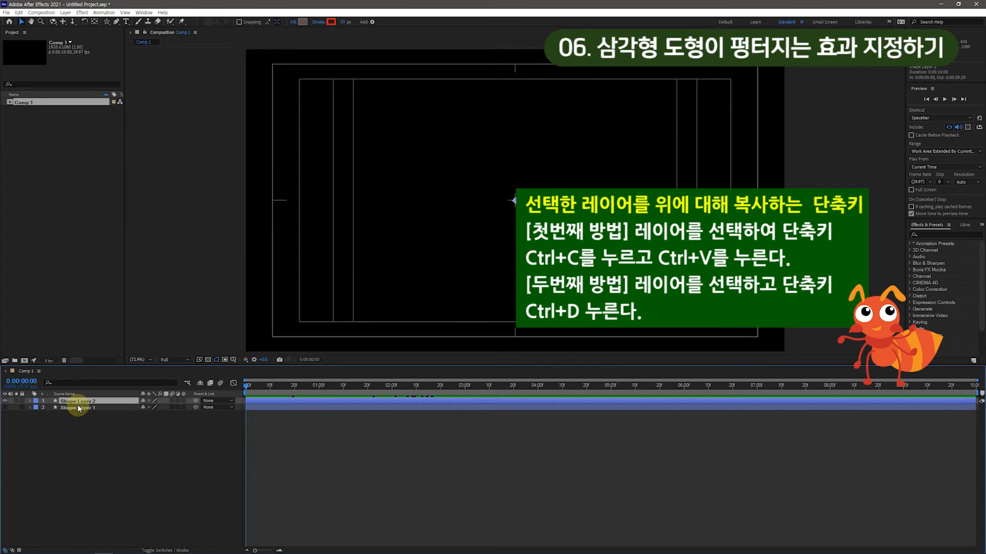
key("ctrl+c")
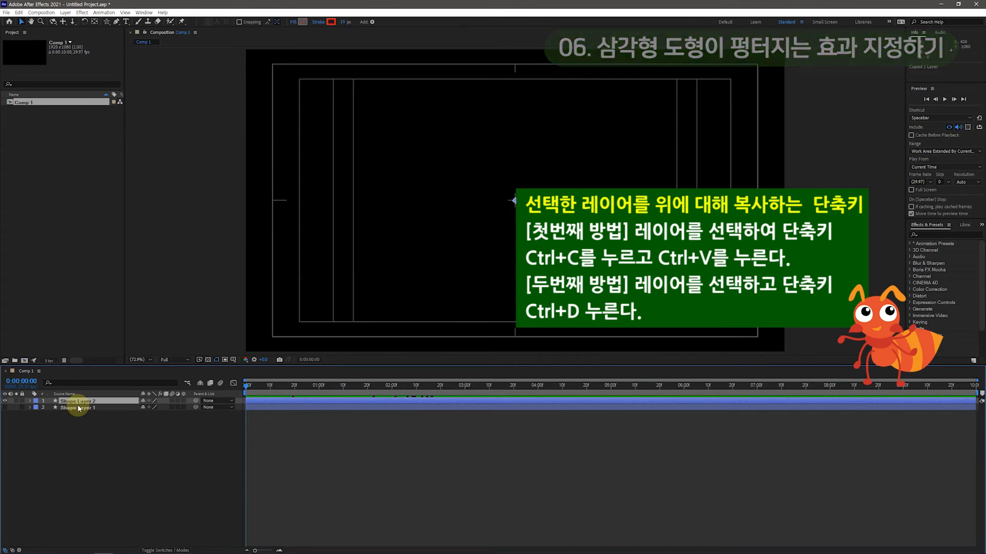
key("ctrl+v")
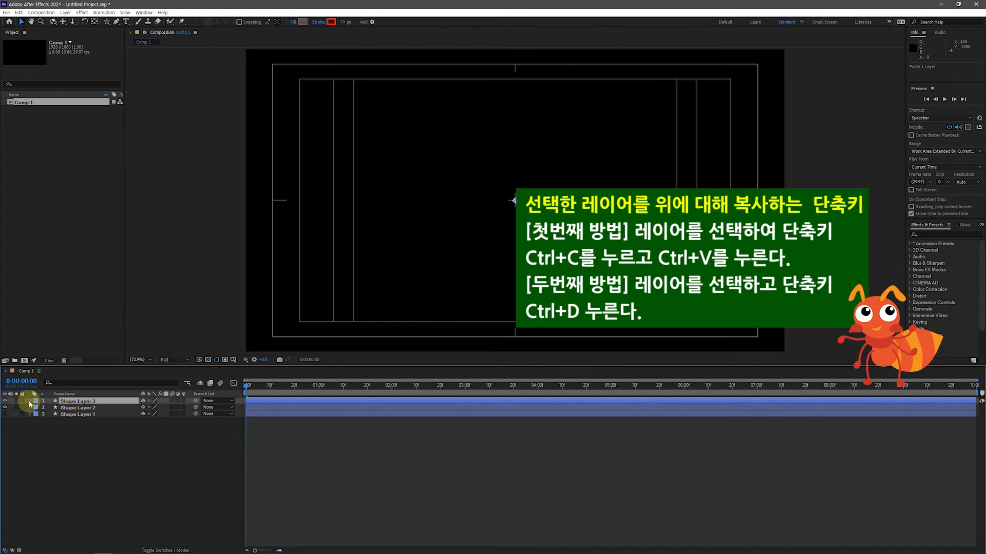
- Set the Points of Shape Layer 3's polystar path to 3 and view the triangles at 0:00:01:06 with Shape Layer 2 hidden
left_click(31, 401)
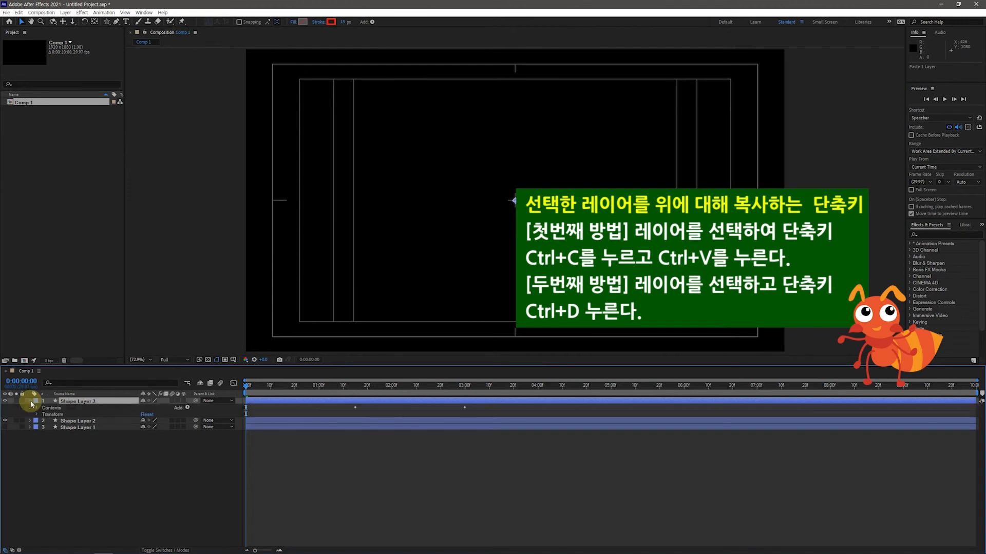
left_click(37, 409)
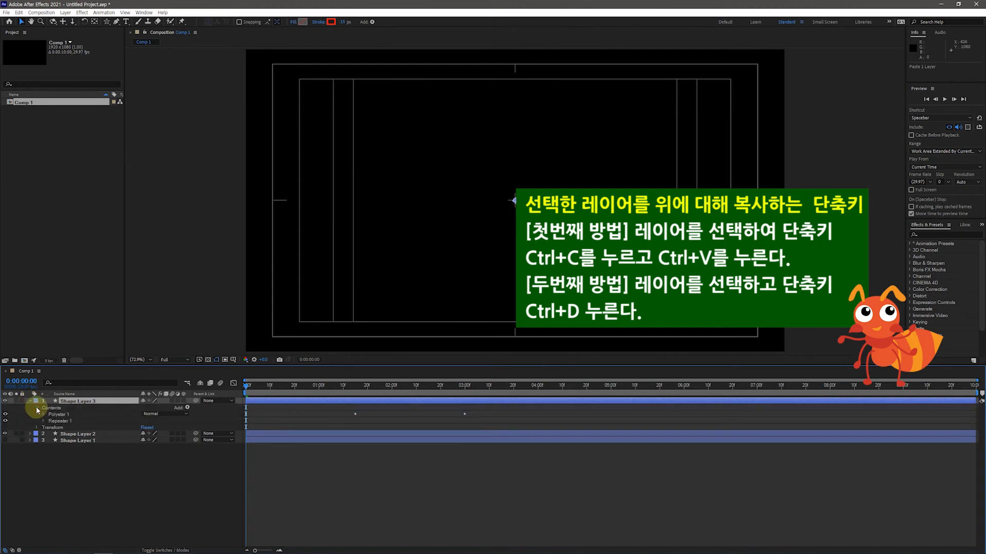
left_click(44, 415)
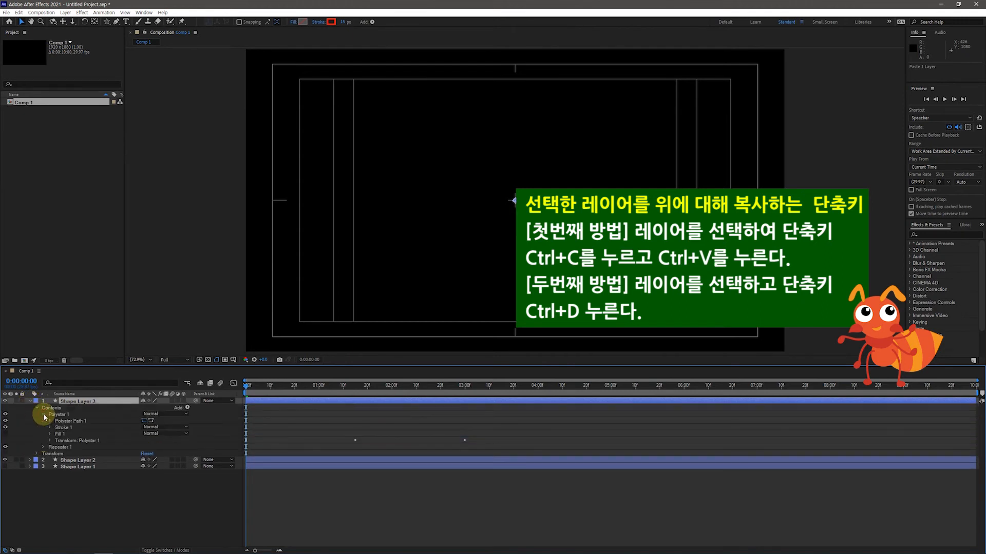
left_click(37, 454)
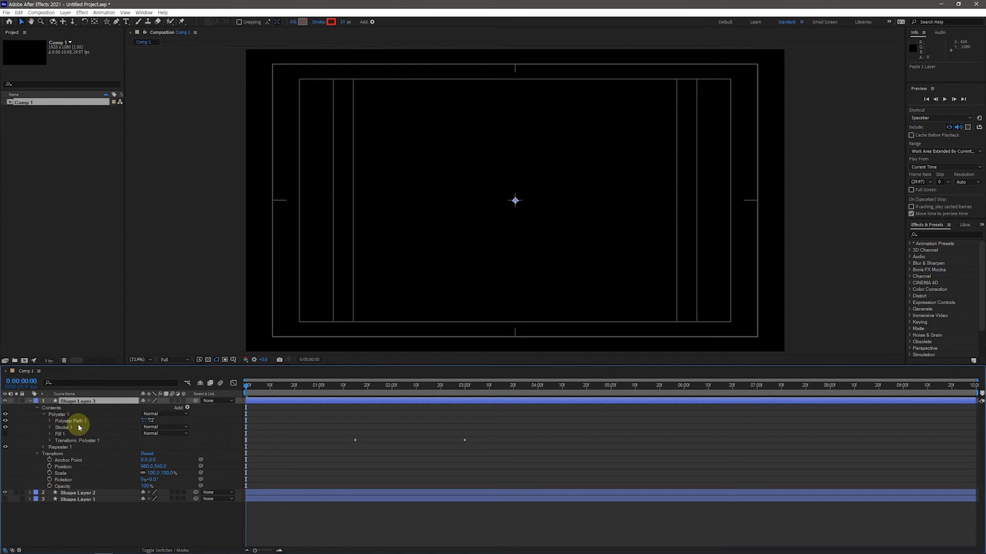
left_click(50, 422)
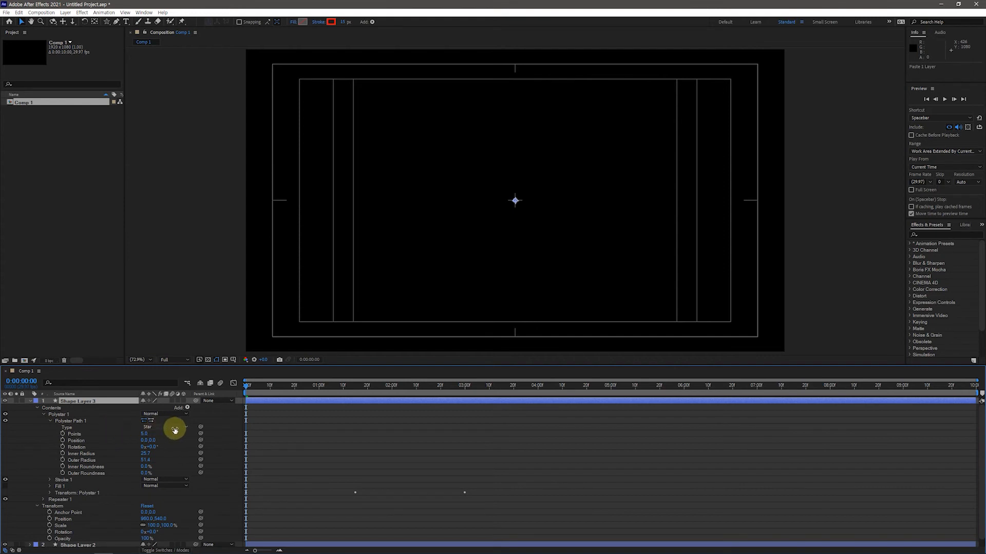
left_click(184, 429)
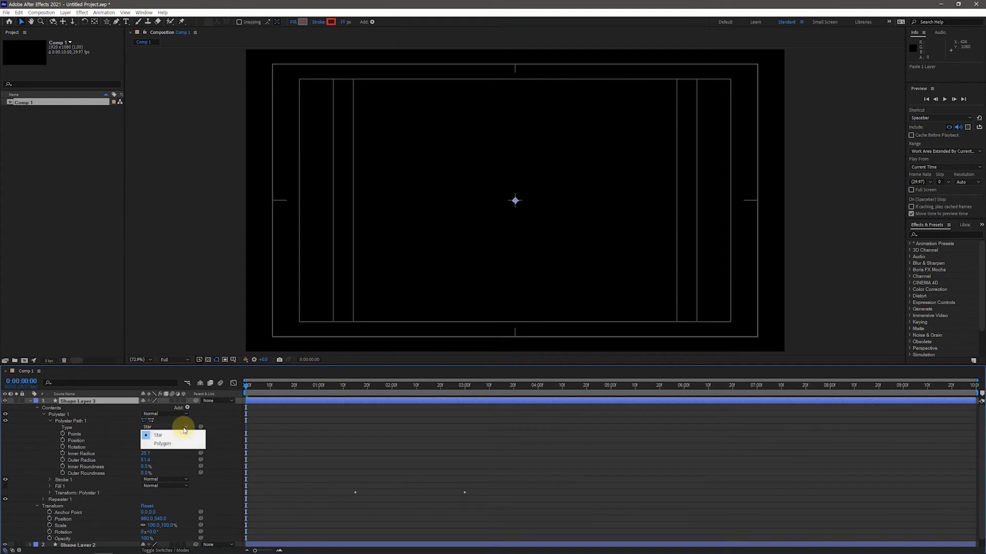
left_click(128, 426)
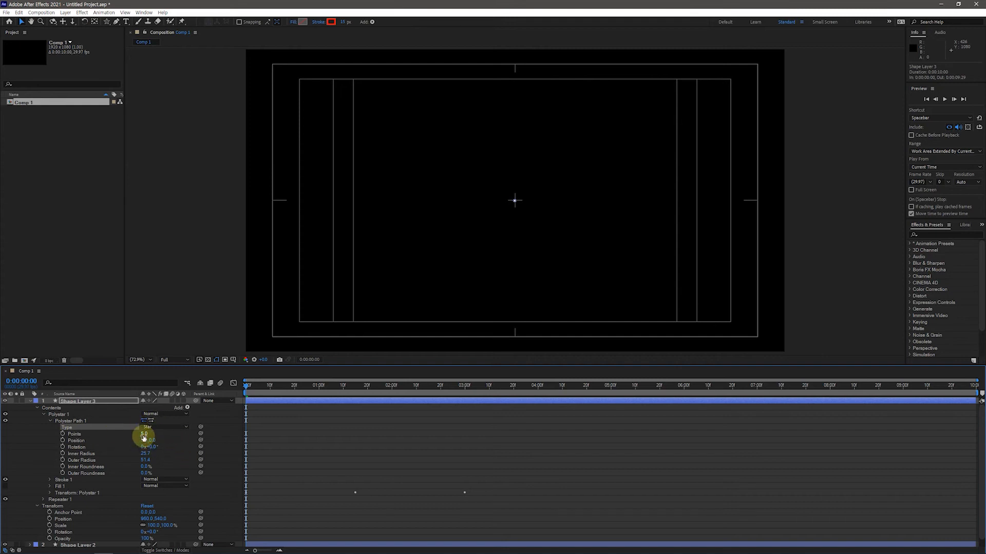
left_click(144, 435)
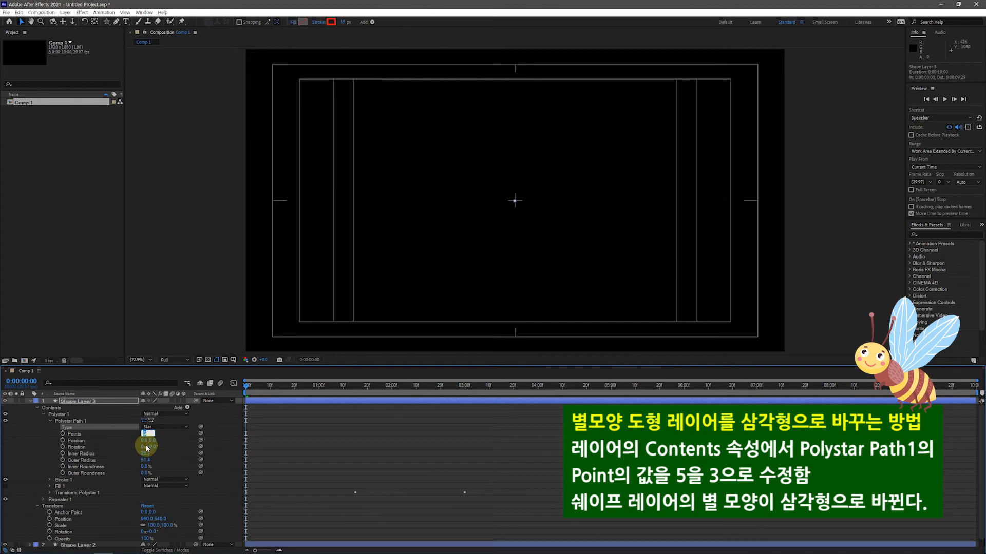
type("3")
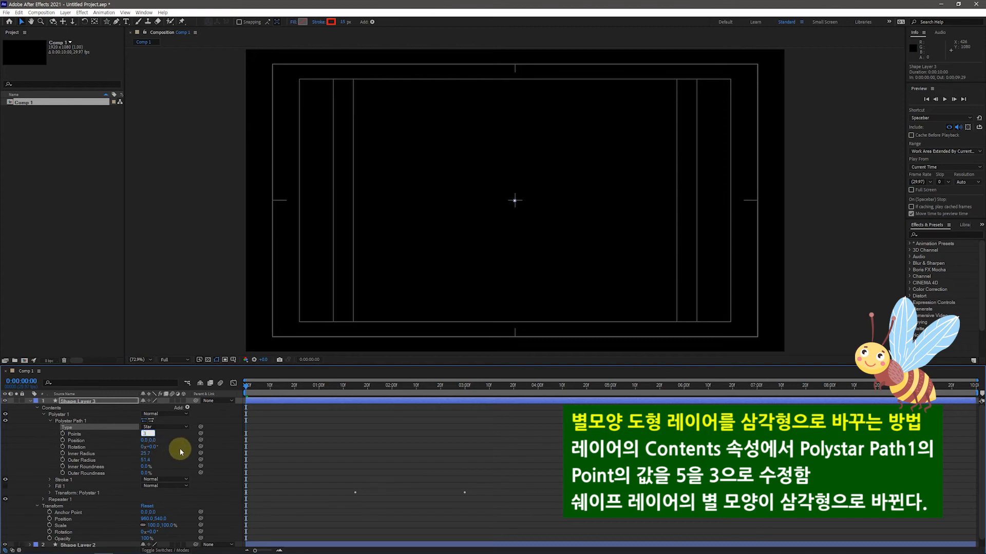
left_click(223, 439)
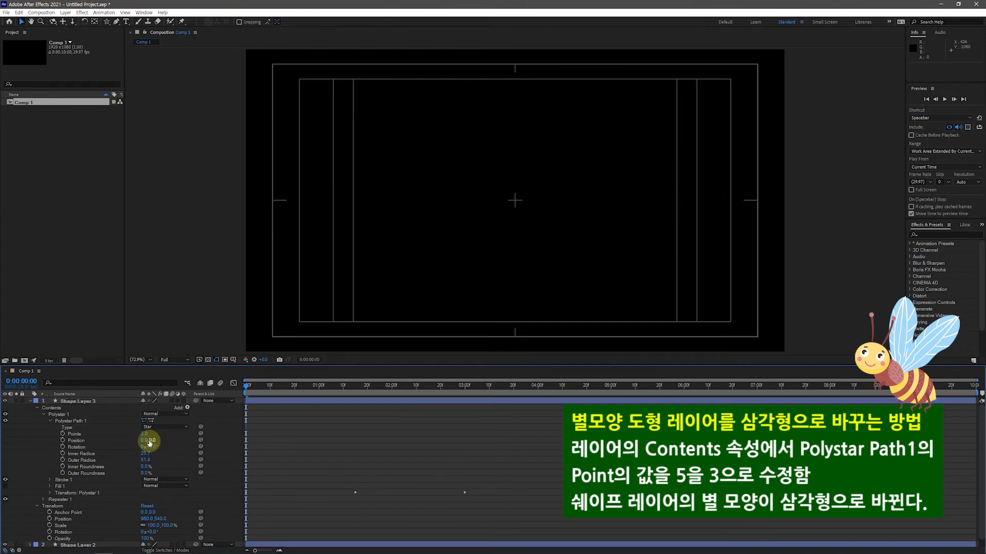
scroll(47, 436, "down", 1)
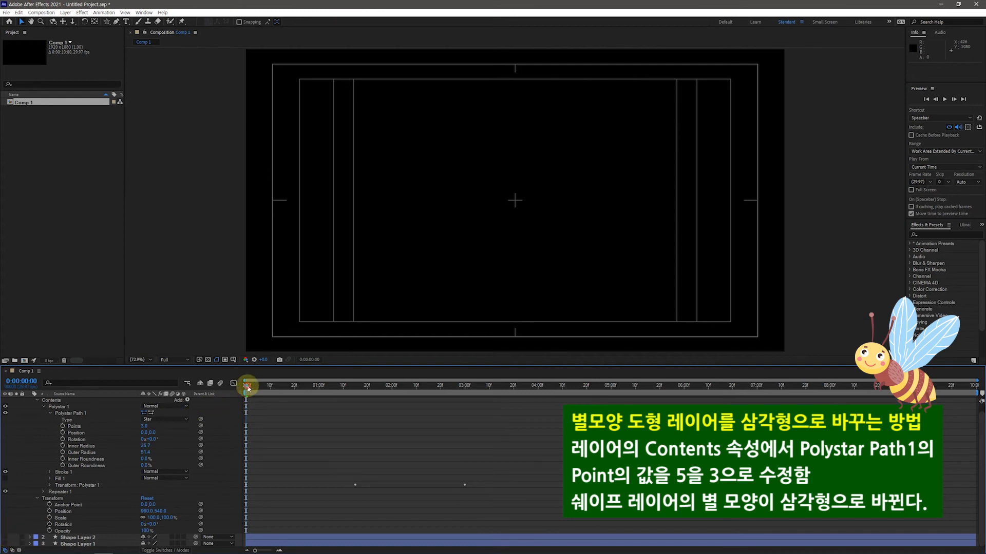
left_click_drag(254, 389, 334, 391)
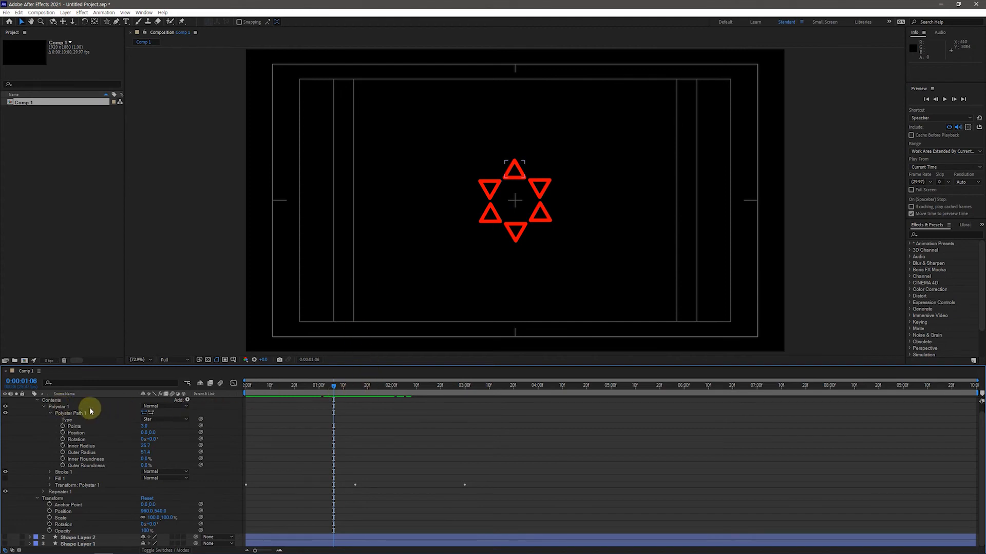
- Change the stroke color of the triangle layer to magenta FB1DE9
scroll(85, 408, "up", 1)
left_click(76, 401)
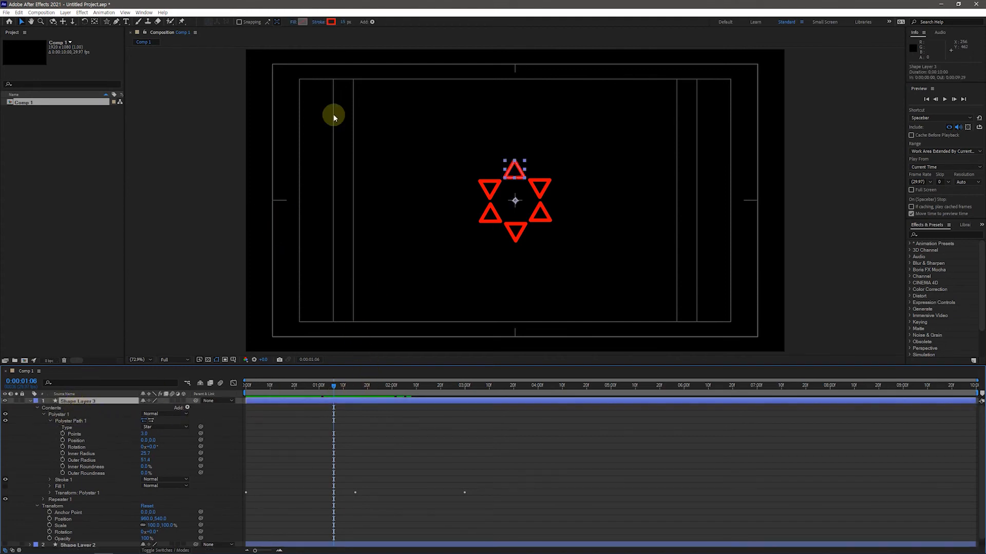
left_click(331, 22)
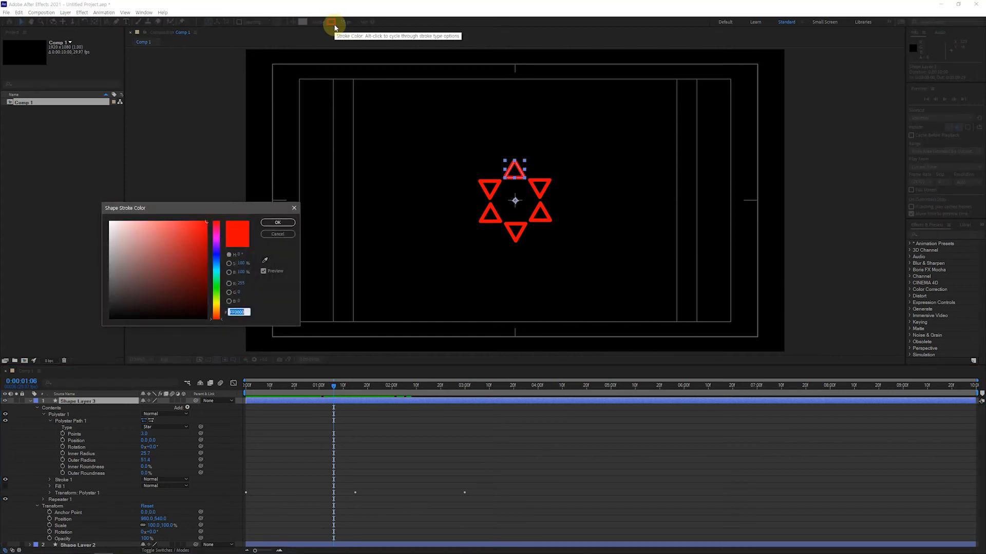
left_click(212, 243)
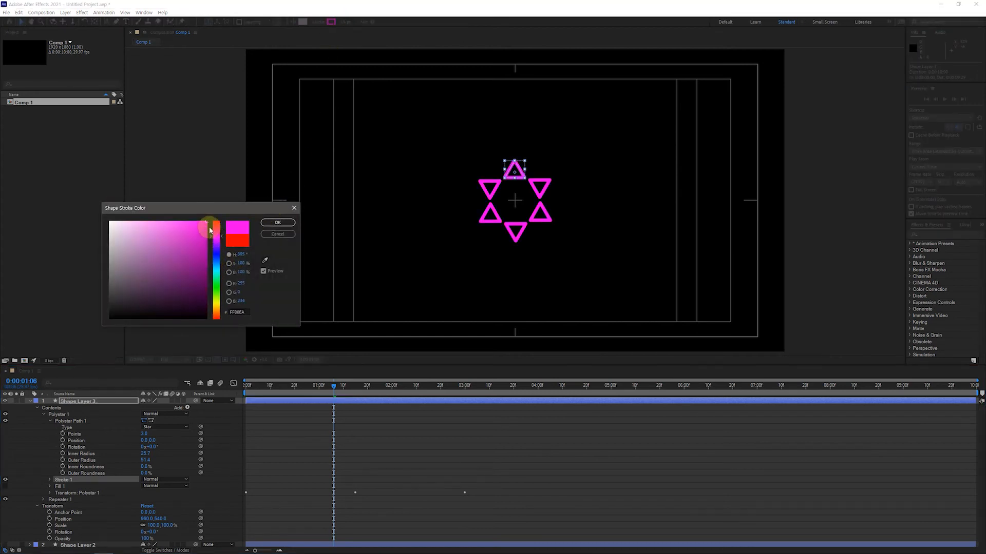
left_click(196, 222)
left_click(272, 224)
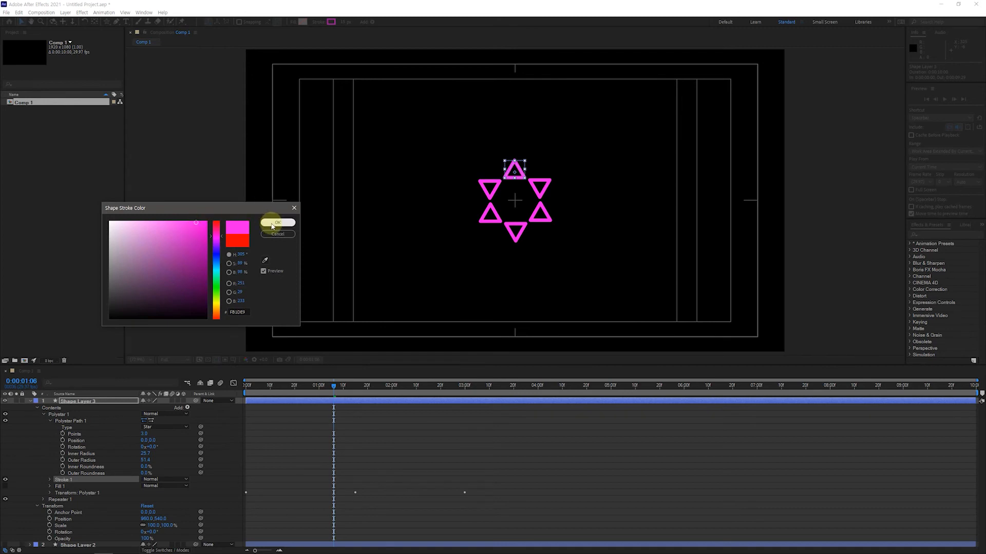
- Add a 0° rotation keyframe at the first frame in the triangle layer's polystar transform
left_click_drag(338, 386, 264, 415)
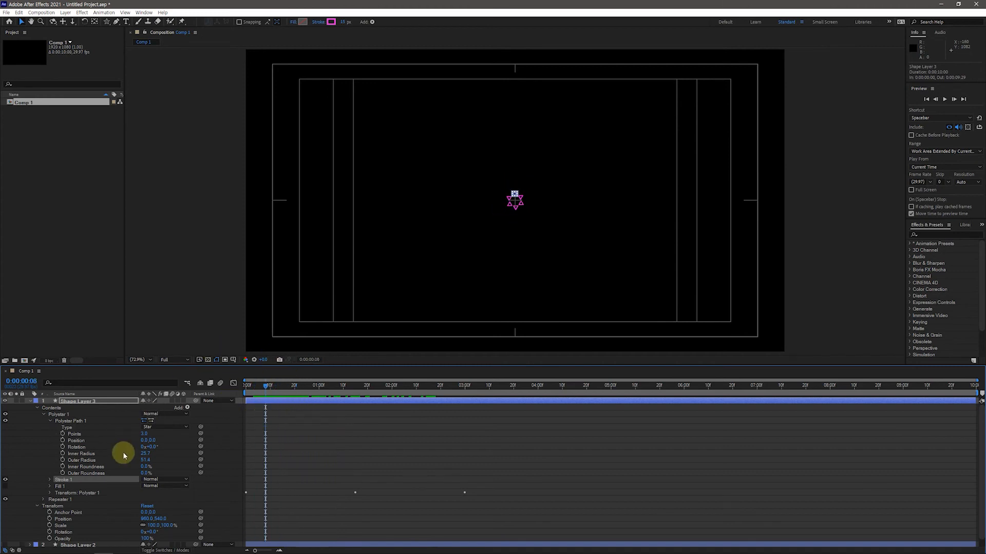
scroll(78, 473, "down", 1)
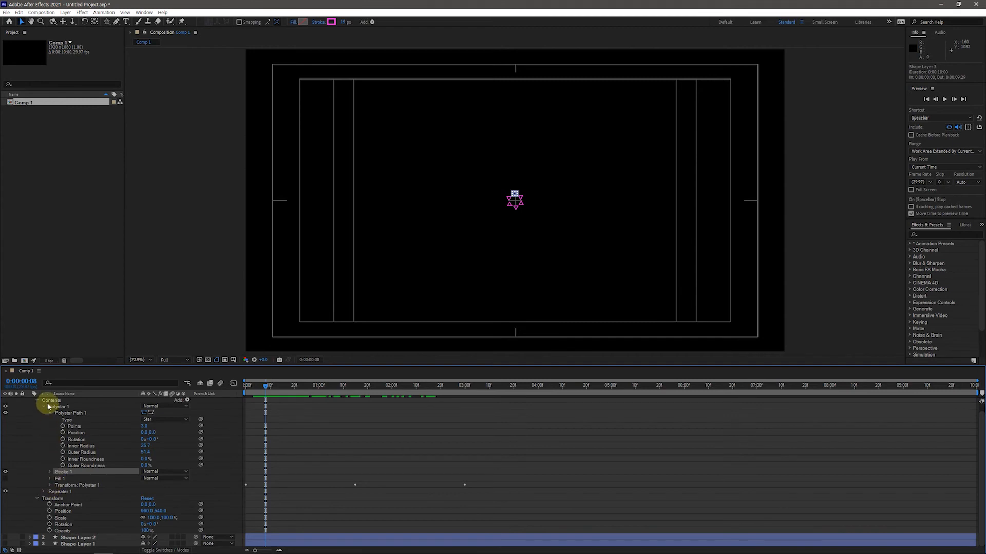
left_click(50, 486)
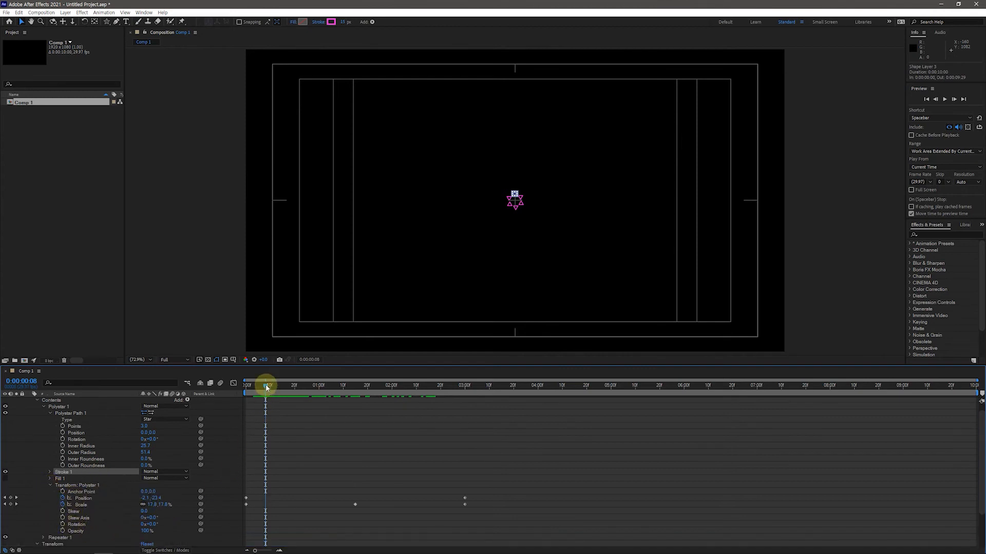
left_click_drag(266, 384, 241, 390)
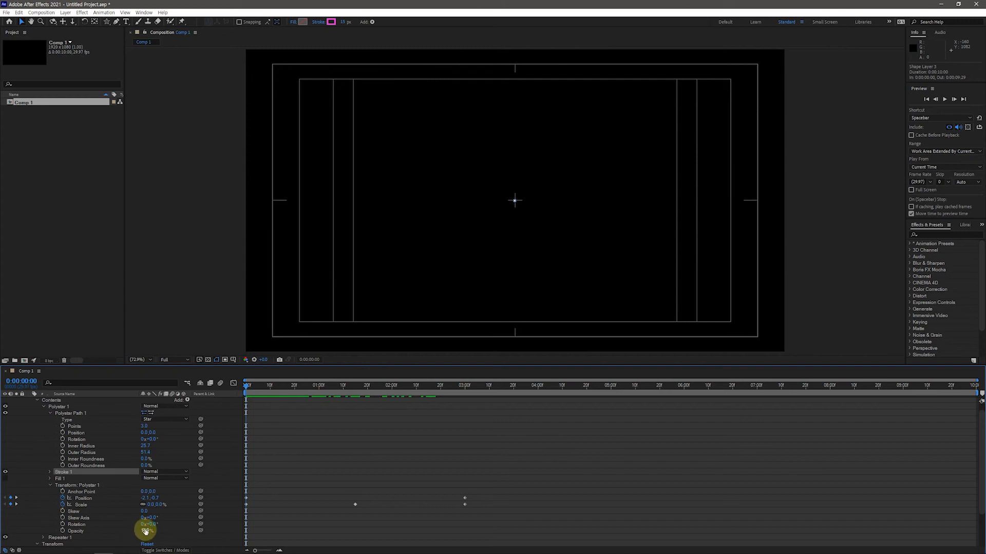
left_click(63, 524)
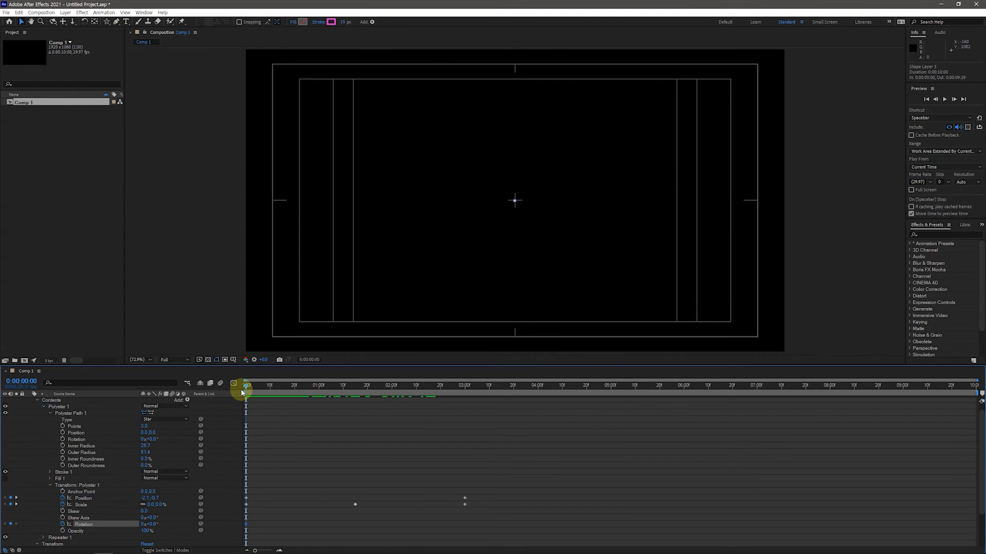
- Add a 270° rotation keyframe at 0:00:03:00 in the triangle layer's polystar transform and check the spin at 0:00:00:18
left_click(29, 381)
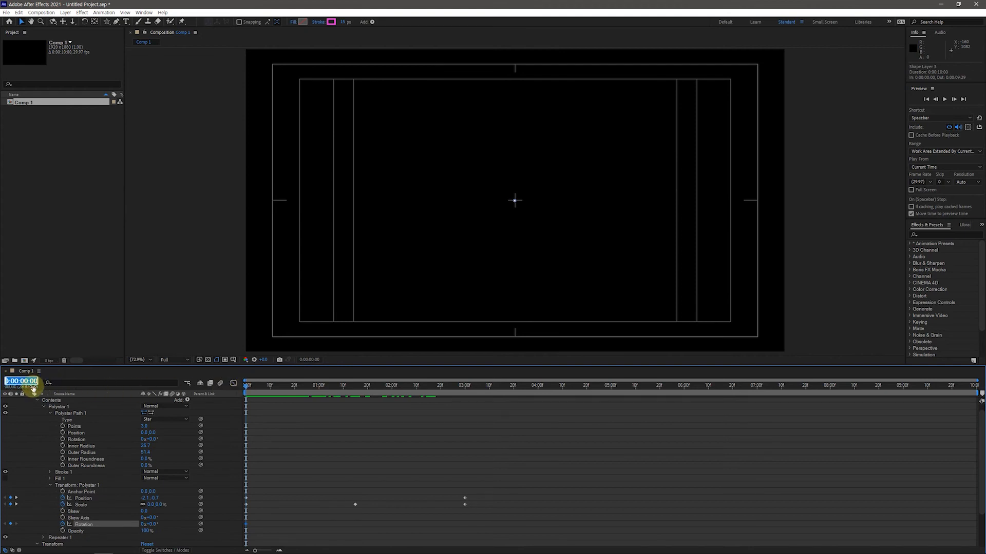
type("3:")
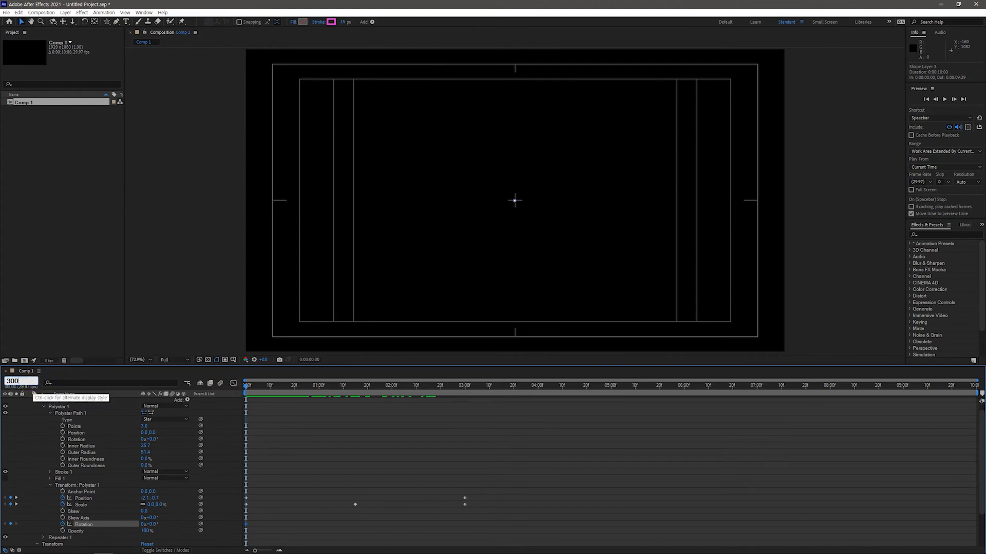
type("00")
key("Return")
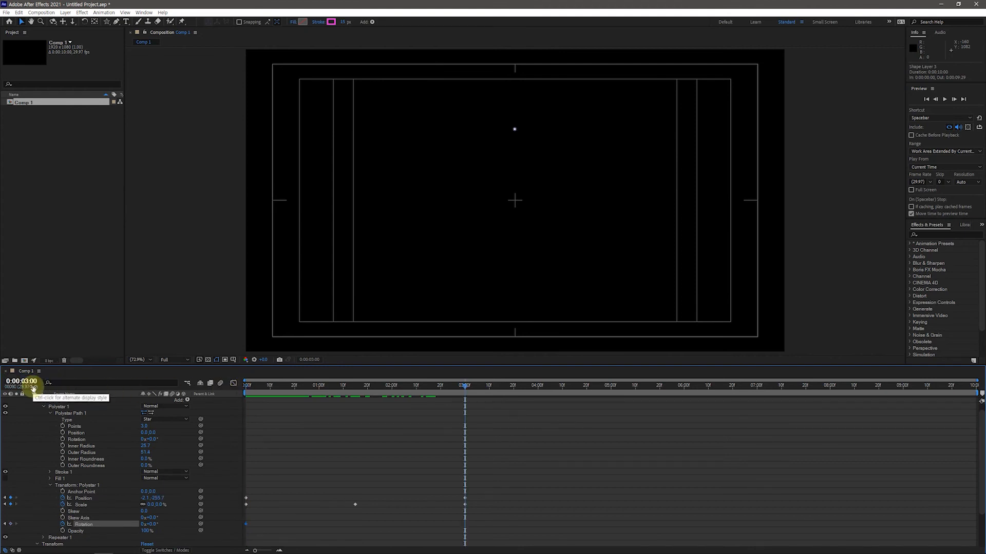
left_click(150, 526)
type("270")
key("Return")
left_click_drag(465, 389, 289, 453)
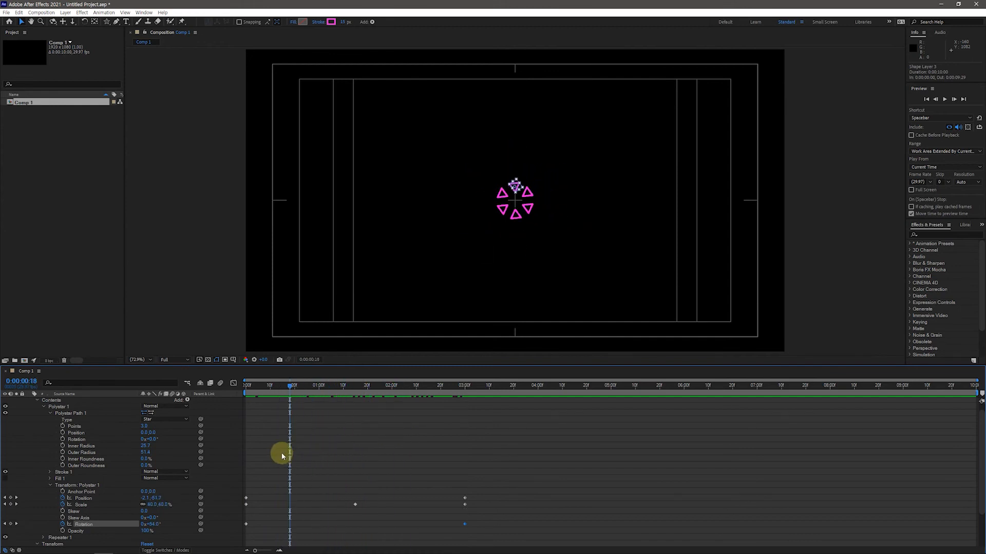
- Collapse and hide Shape Layer 3, and show Shape Layer 2 with its properties expanded
scroll(77, 447, "up", 1)
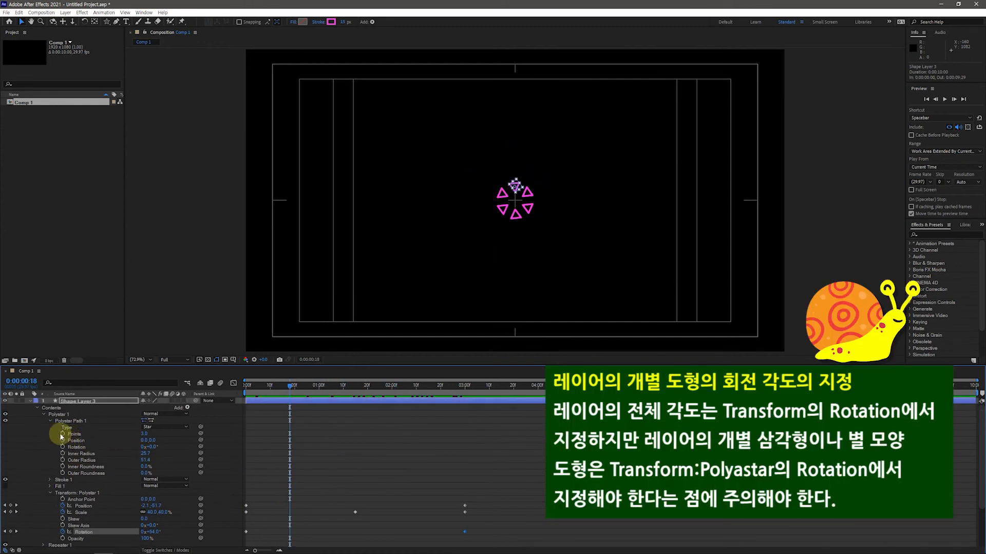
left_click_drag(389, 365, 385, 323)
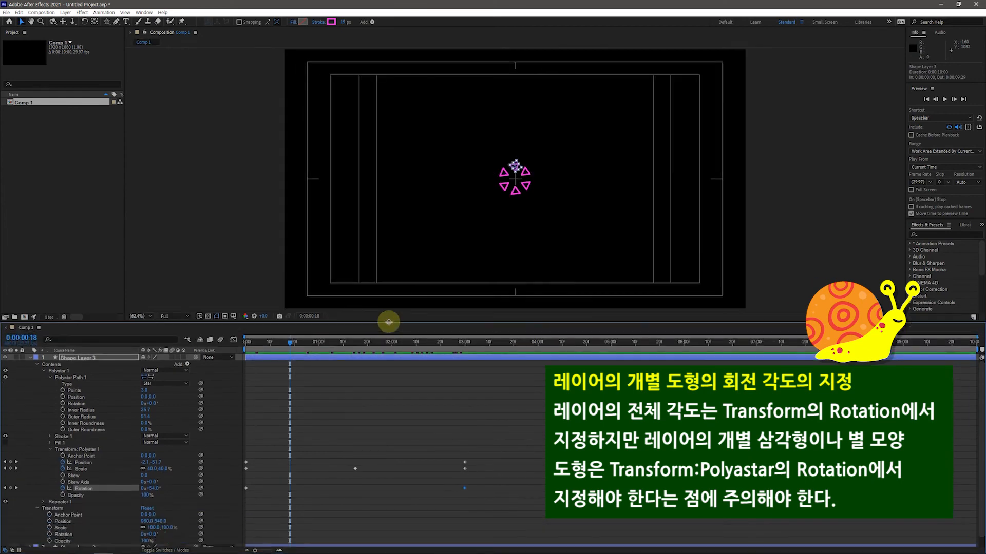
left_click(29, 357)
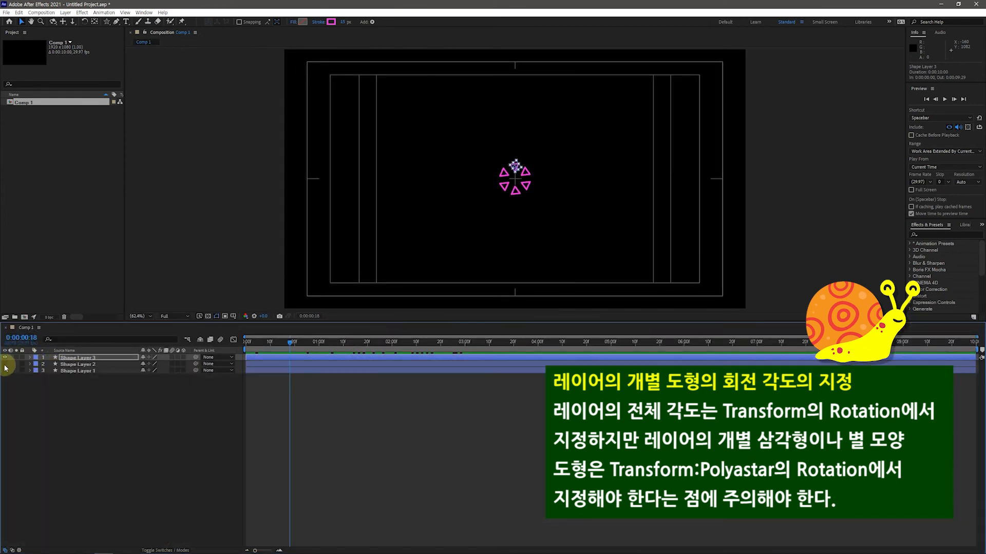
left_click(6, 358)
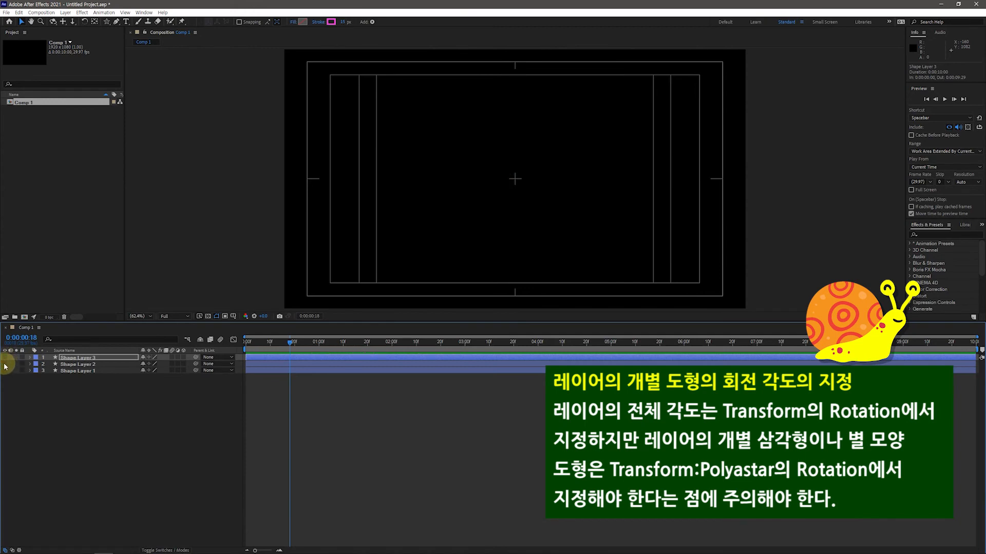
left_click(6, 364)
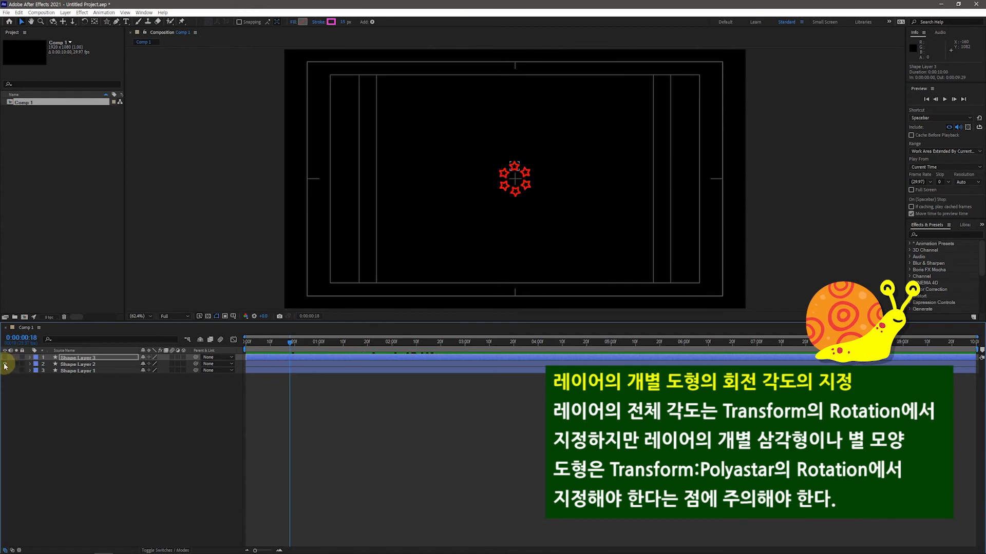
left_click(30, 364)
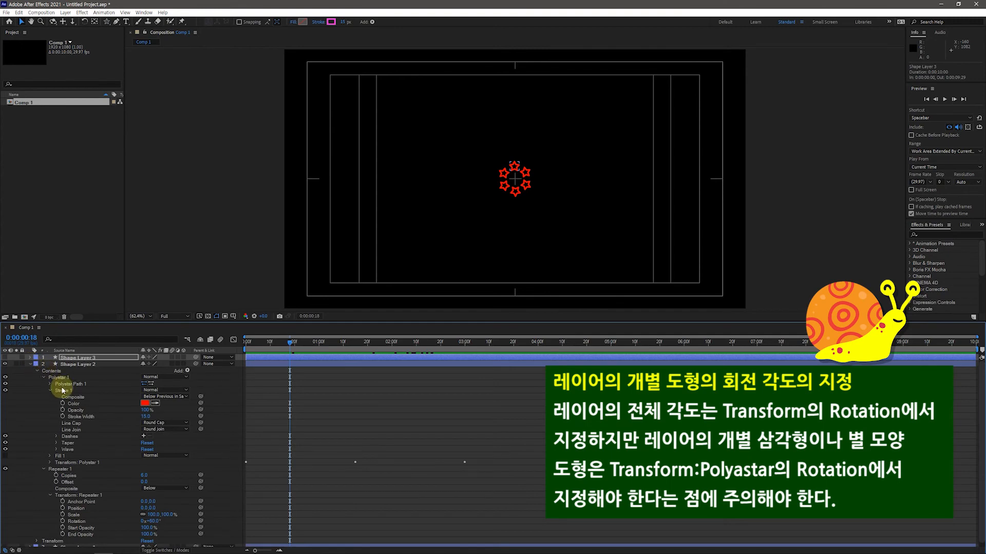
- Try a rotation keyframe at the first frame in the star layer's Repeater transform, and remove it
scroll(105, 454, "down", 1)
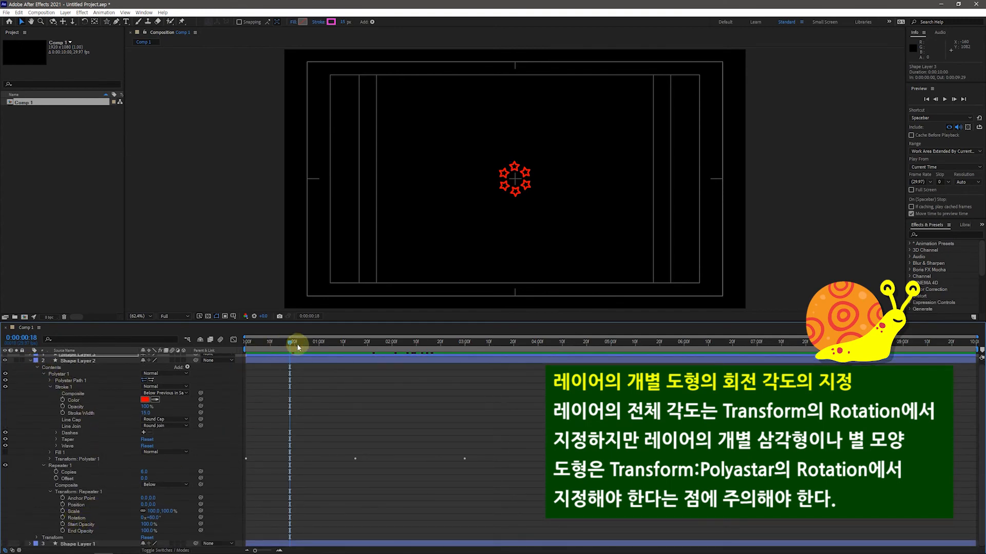
left_click_drag(292, 343, 233, 345)
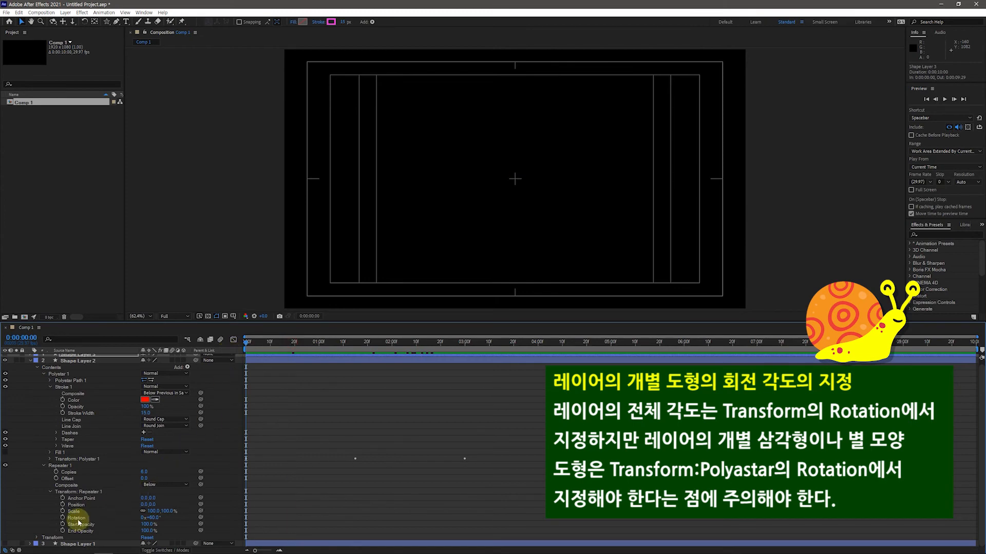
left_click(62, 518)
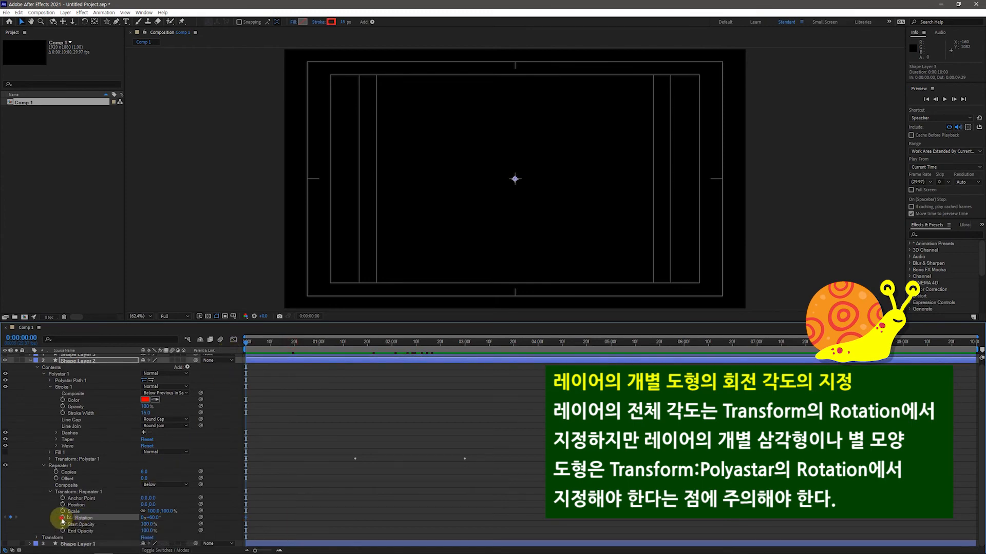
left_click(62, 518)
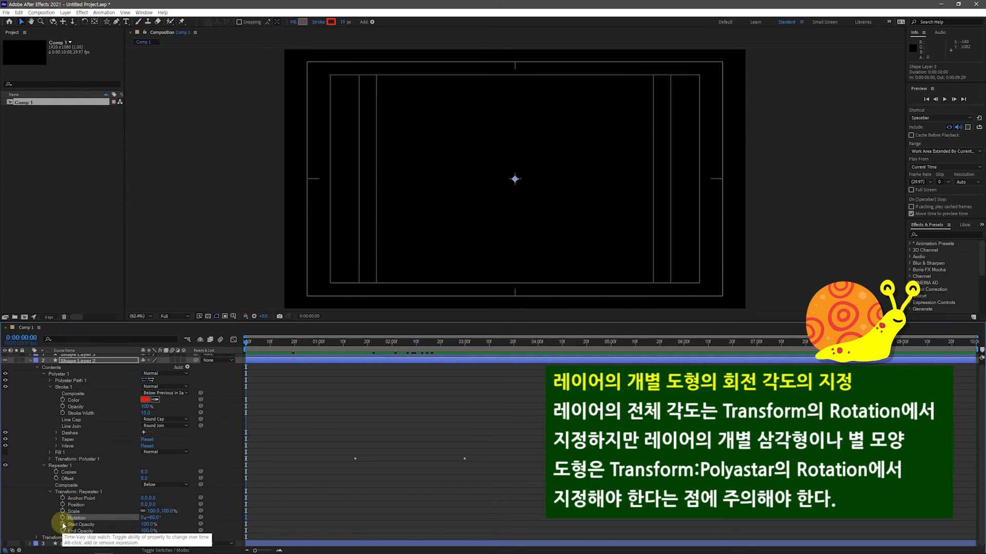
key("space")
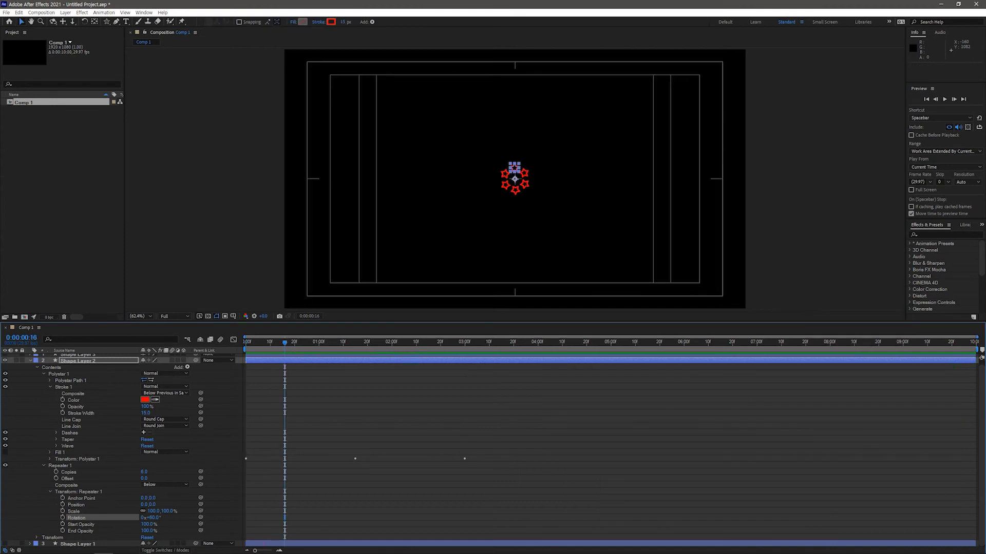
left_click(50, 492)
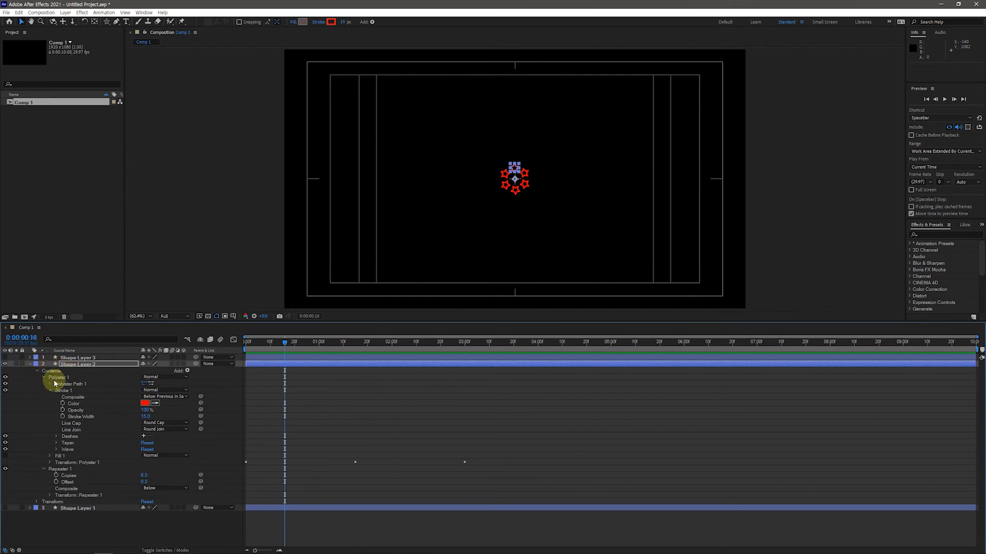
- Add a 0° rotation keyframe at the first frame in the star layer's polystar transform
left_click(50, 464)
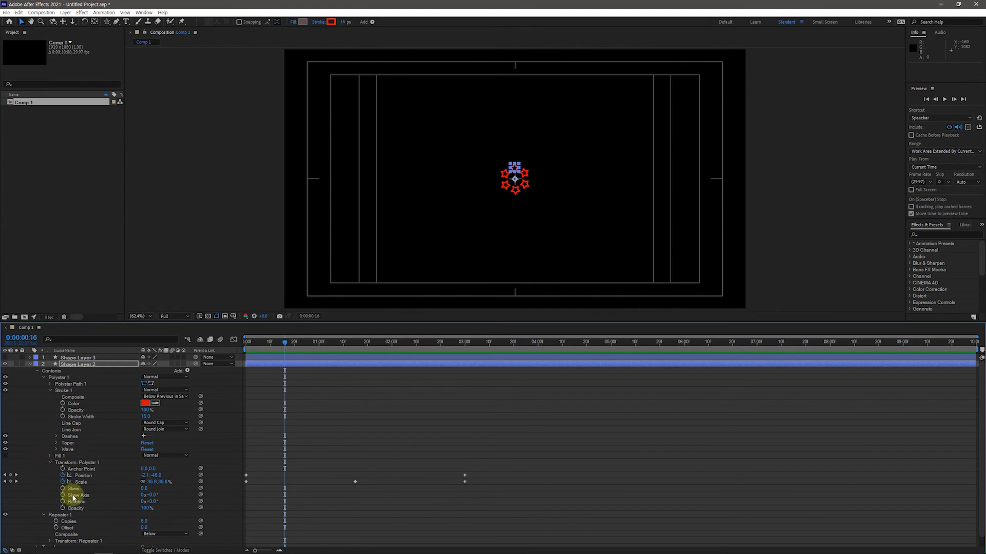
left_click_drag(284, 345, 236, 345)
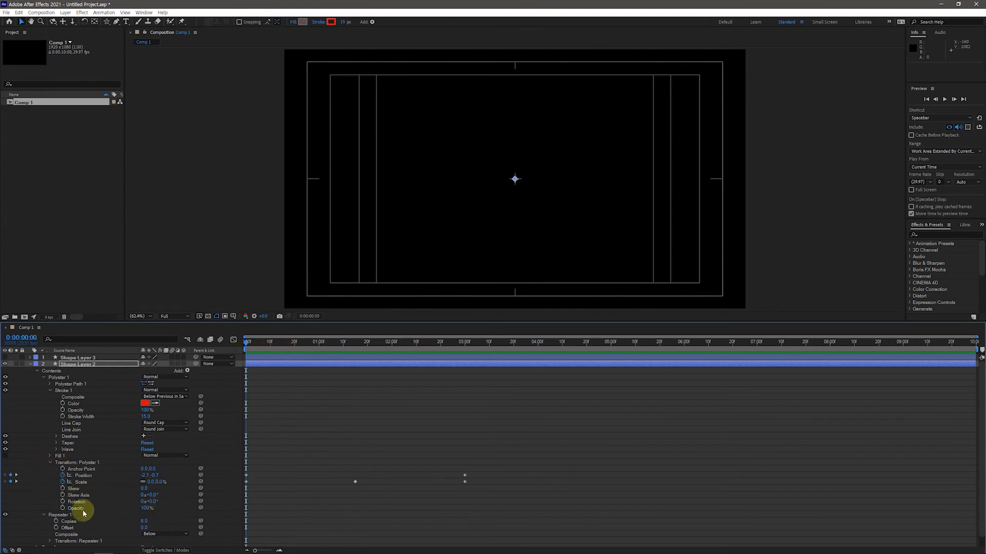
left_click(63, 502)
- Add a 270° rotation keyframe at 0:00:03:00 for the star polystar and check the rotation at 0:00:01:16
left_click(24, 339)
type("3:0")
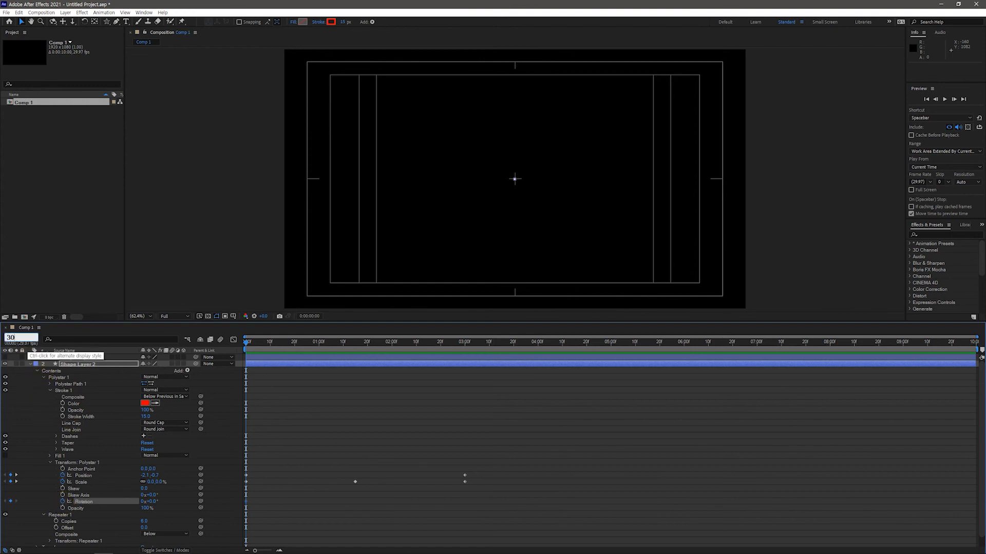
type("0")
key("Return")
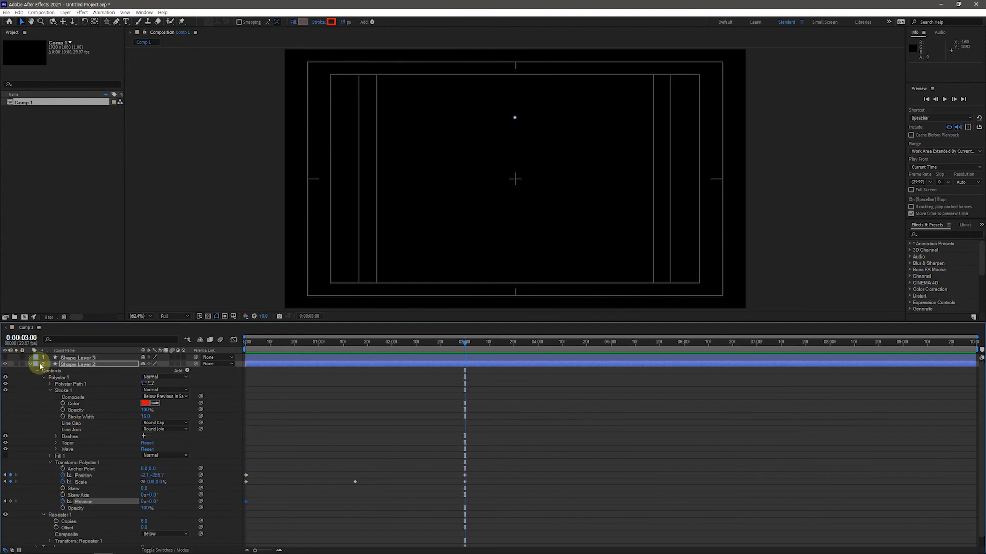
type("27")
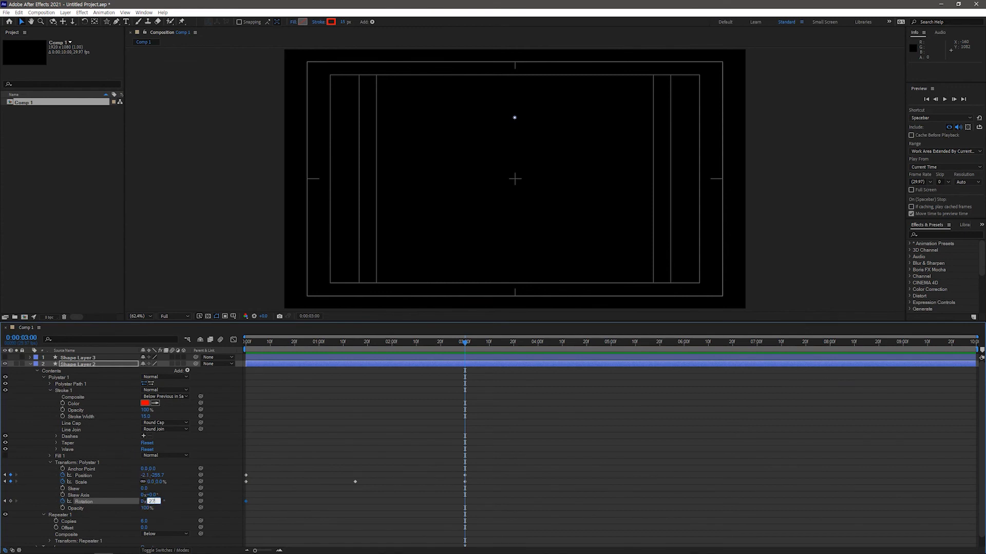
type("0")
key("Return")
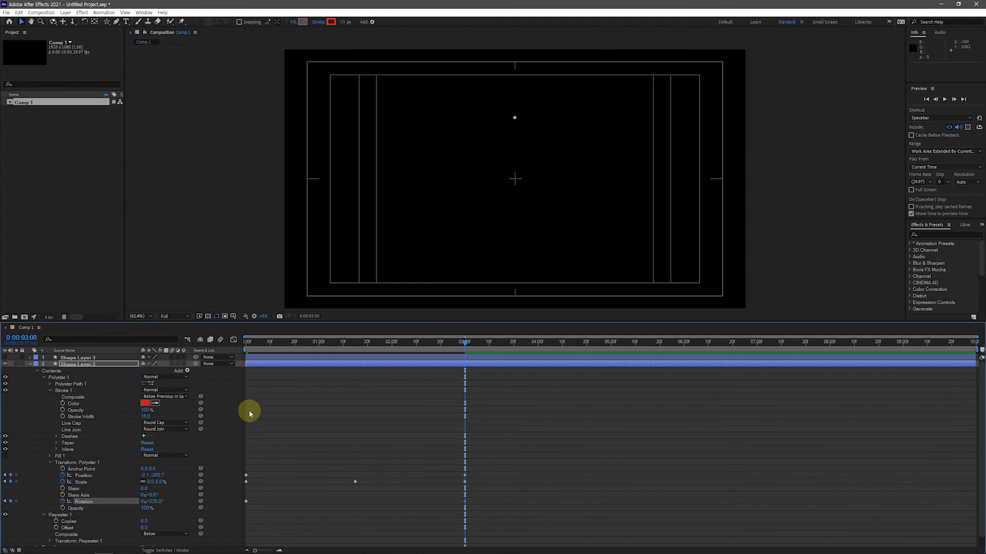
left_click_drag(468, 346, 358, 426)
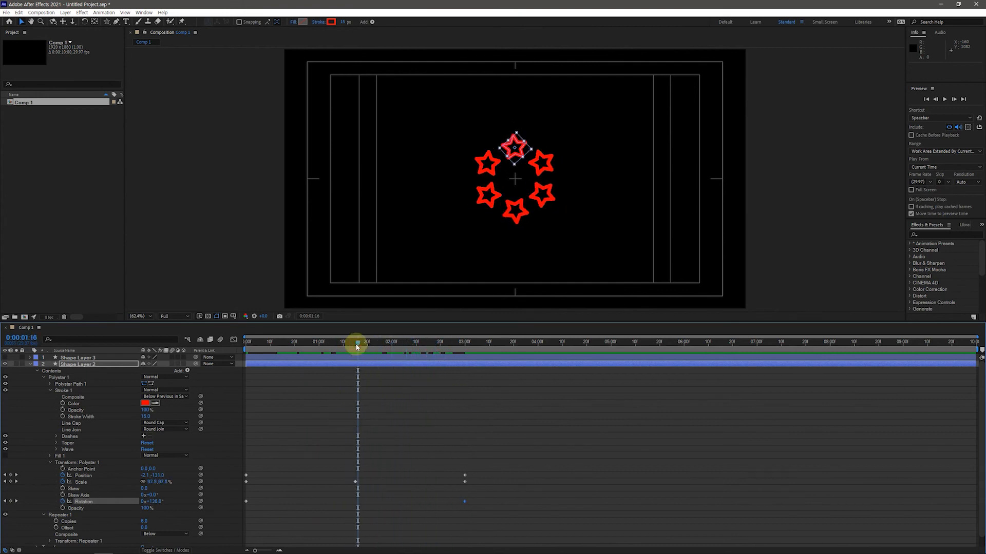
- Collapse and hide Shape Layer 2, and show the line burst on Shape Layer 1
left_click(31, 364)
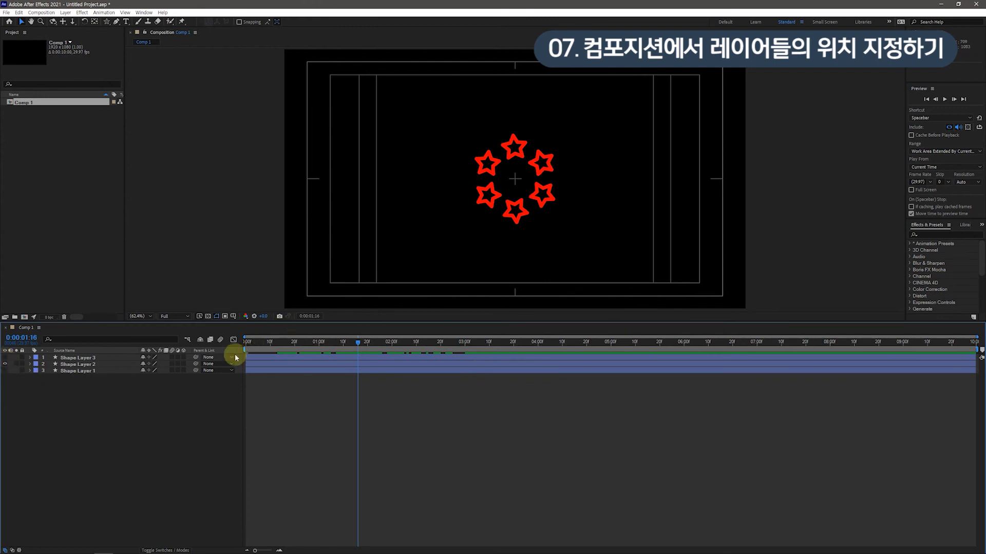
left_click(4, 364)
left_click(4, 371)
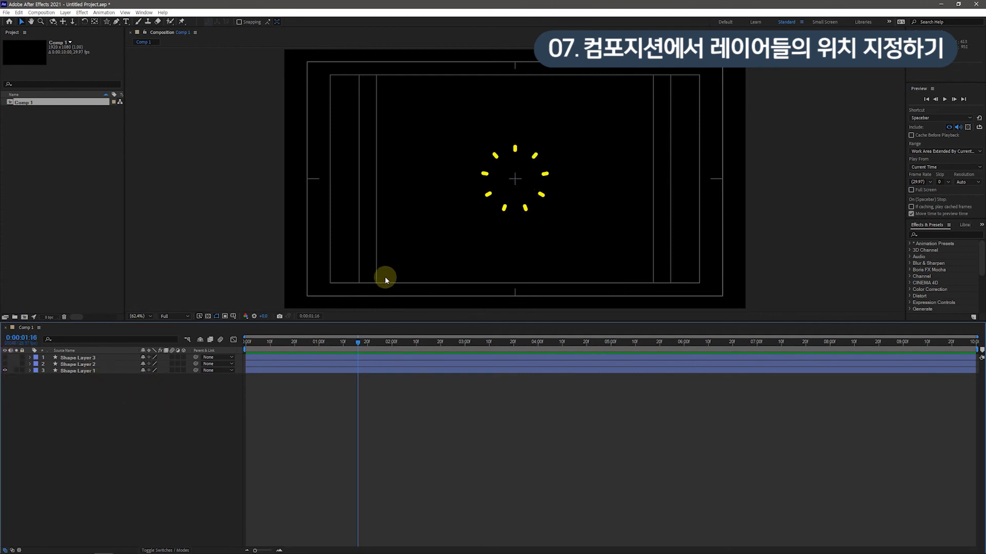
- Move Shape Layer 1's line burst to about 575, 689 using the layer's Transform position
left_click(30, 371)
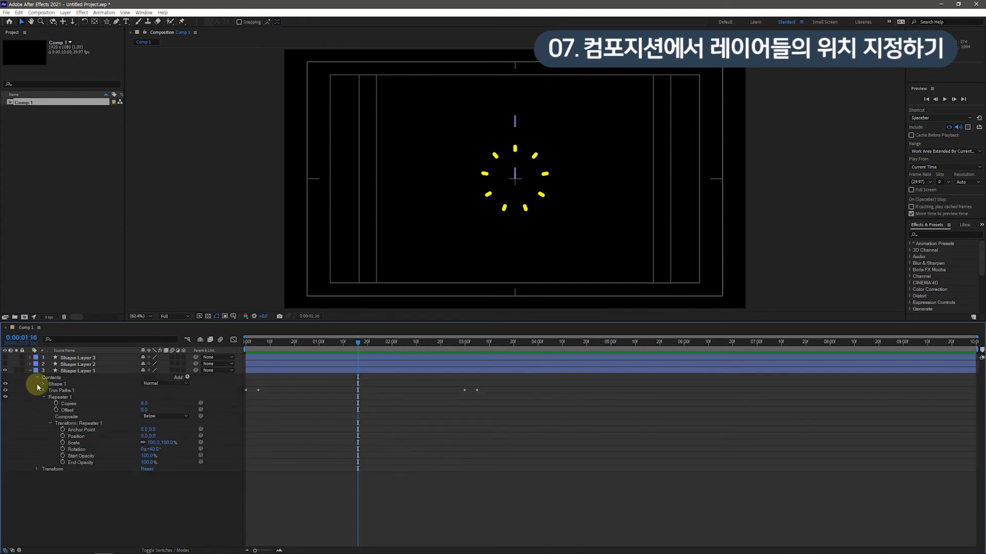
left_click(37, 378)
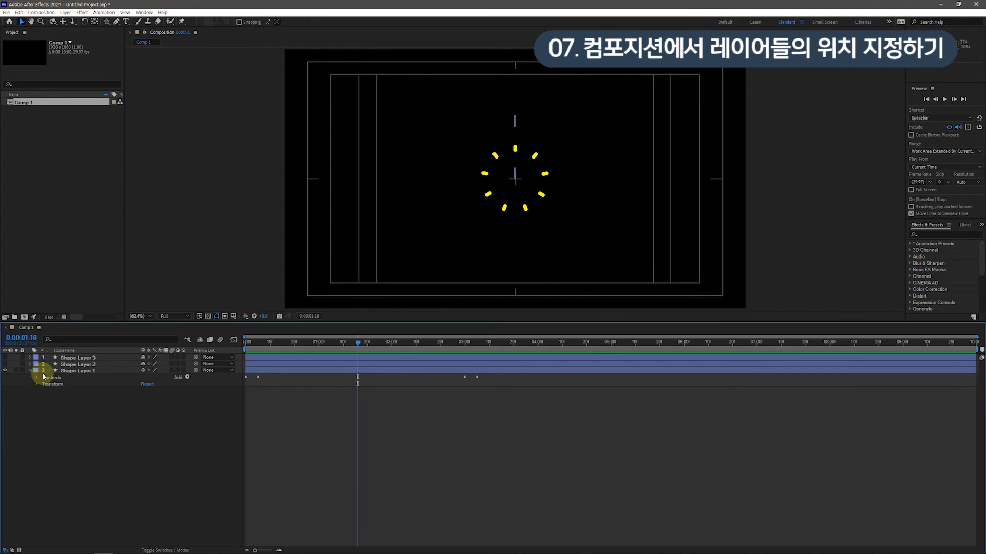
left_click(37, 385)
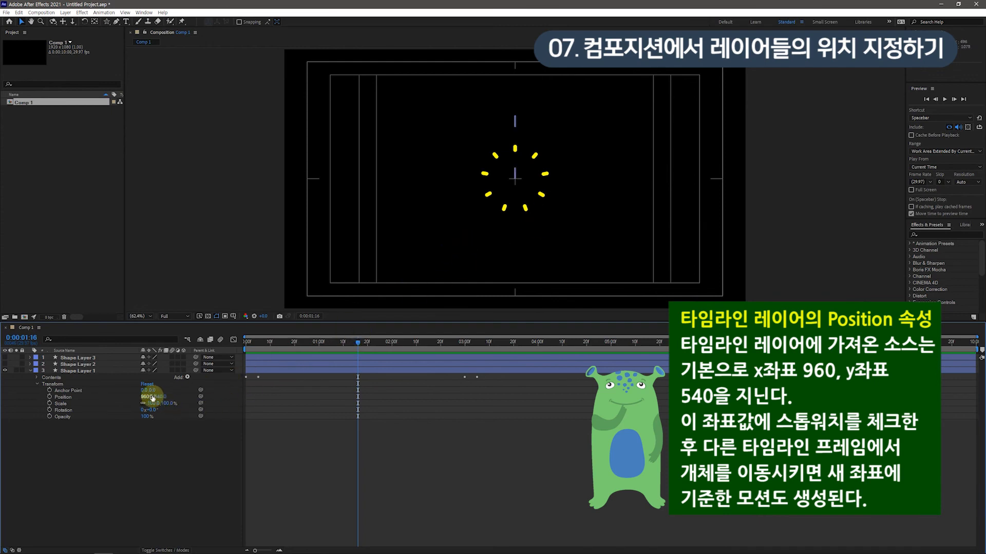
left_click_drag(152, 397, 3, 396)
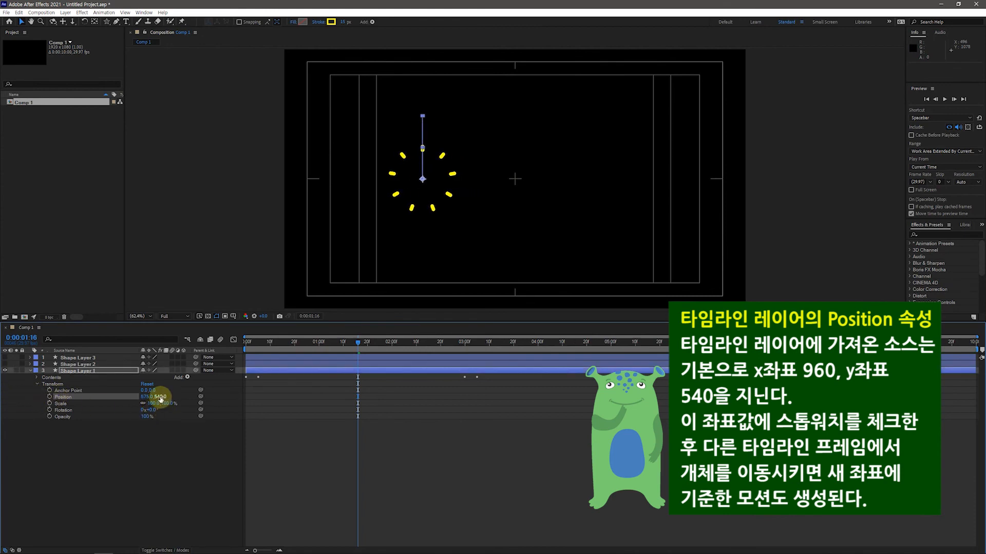
left_click_drag(159, 397, 216, 399)
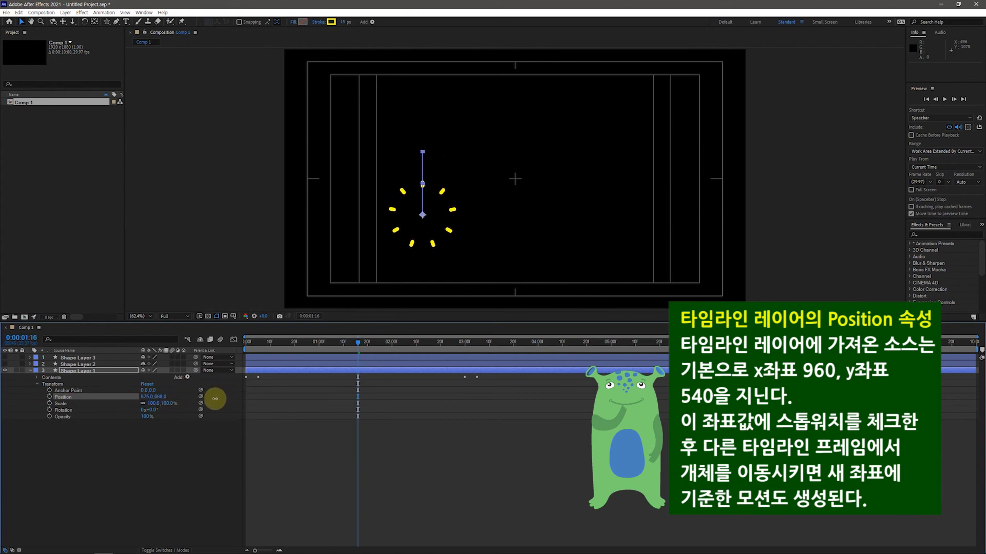
- Collapse and hide Shape Layer 1, and show Shape Layer 2 with only its layer Transform properties expanded
left_click(33, 371)
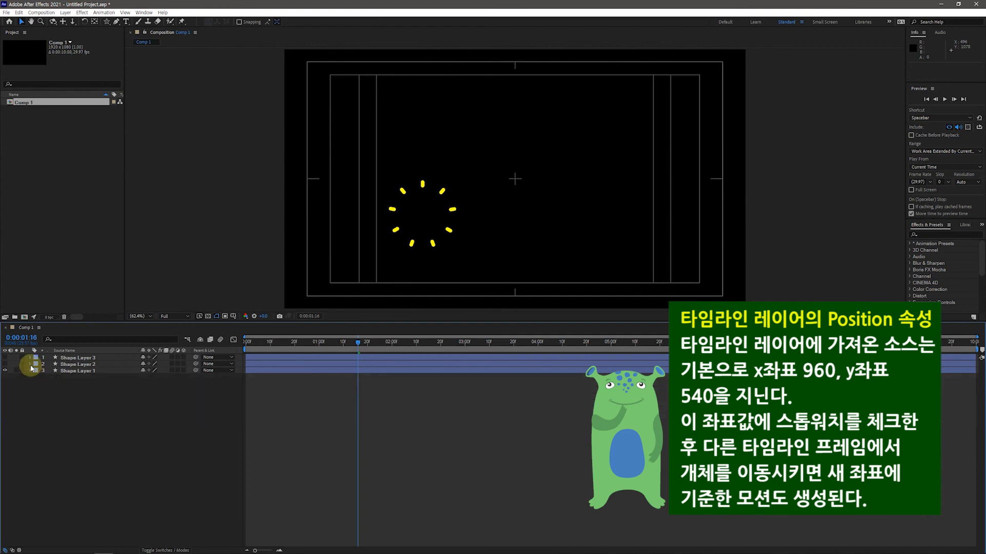
left_click(30, 364)
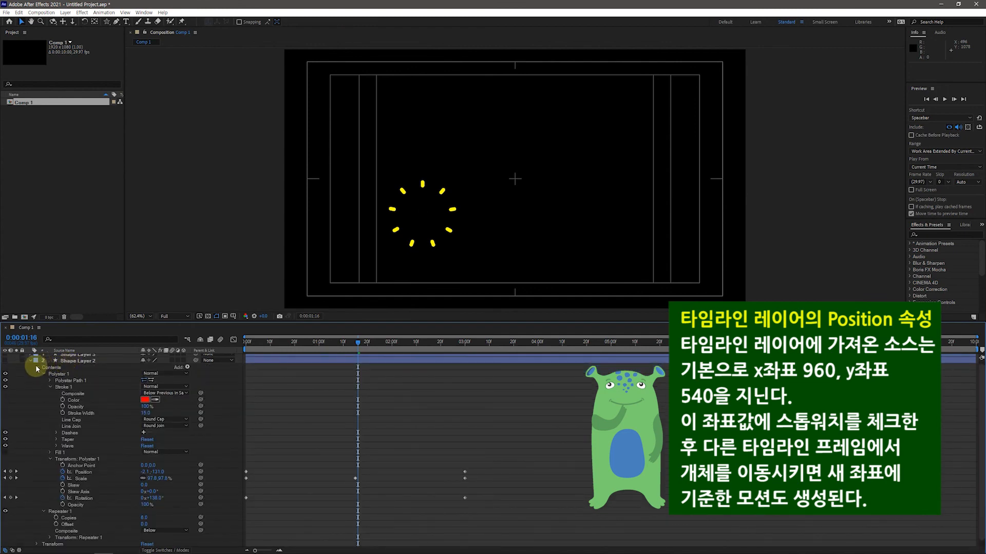
left_click(38, 368)
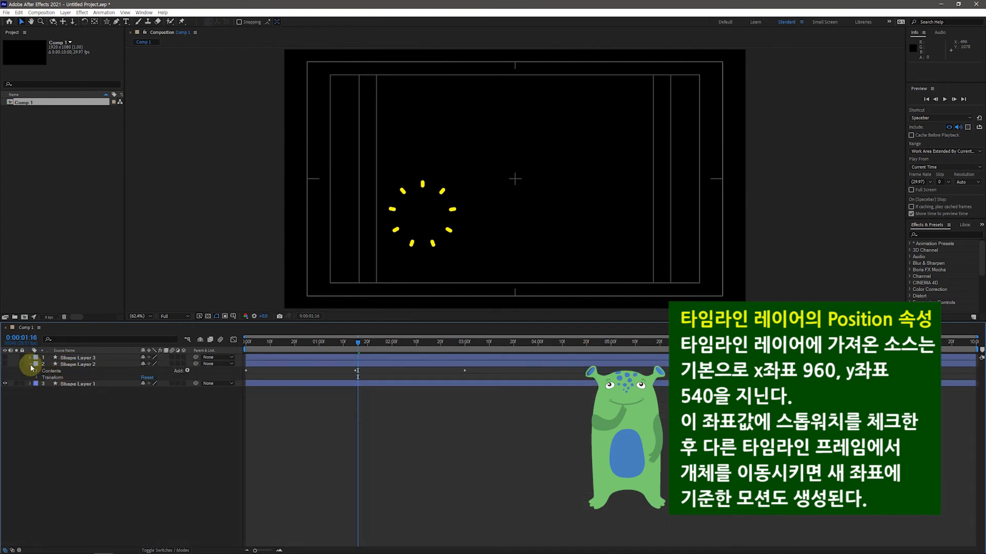
left_click(36, 379)
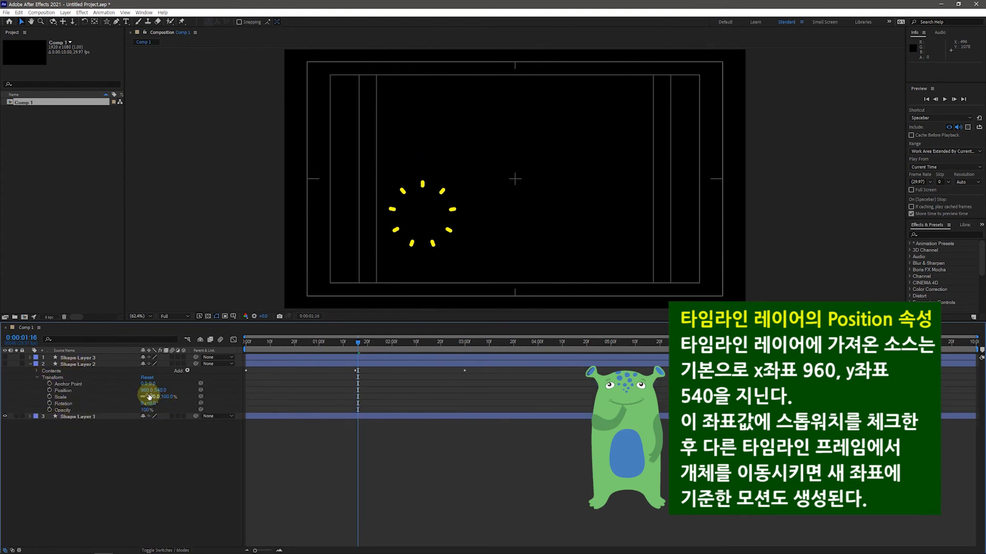
left_click(5, 416)
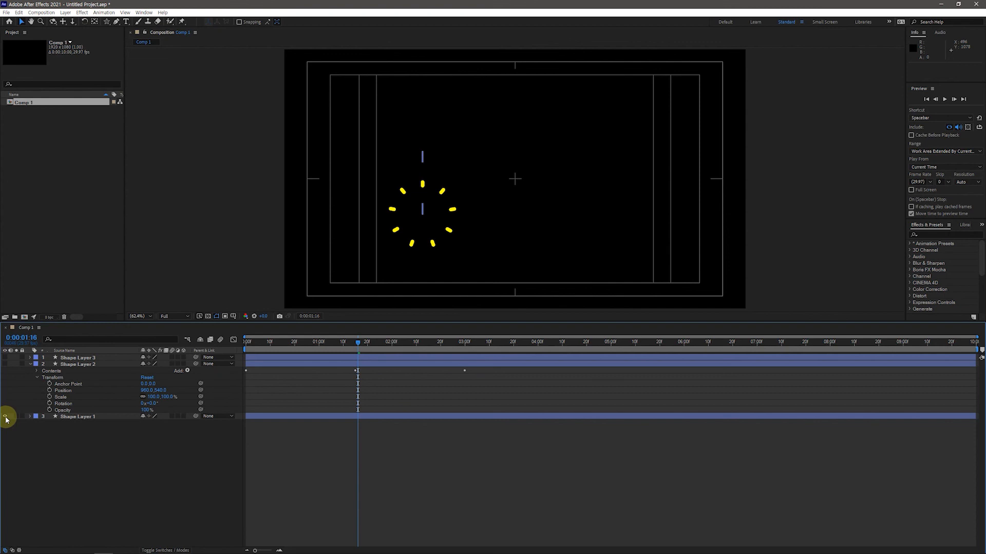
left_click(6, 364)
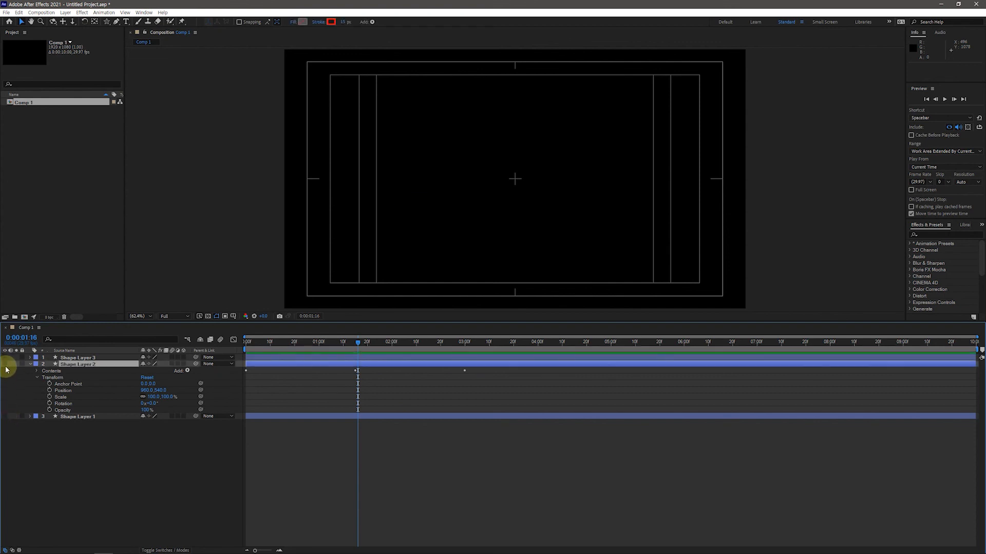
left_click(6, 364)
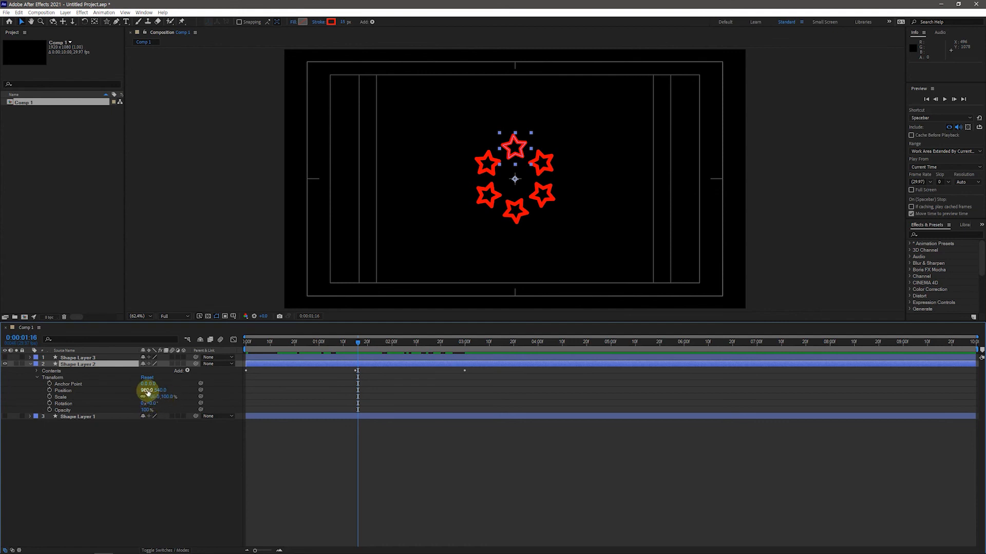
- Move Shape Layer 2's star burst to about 1317, 693 with the layer's Transform position, and collapse the layer
left_click_drag(146, 391, 288, 394)
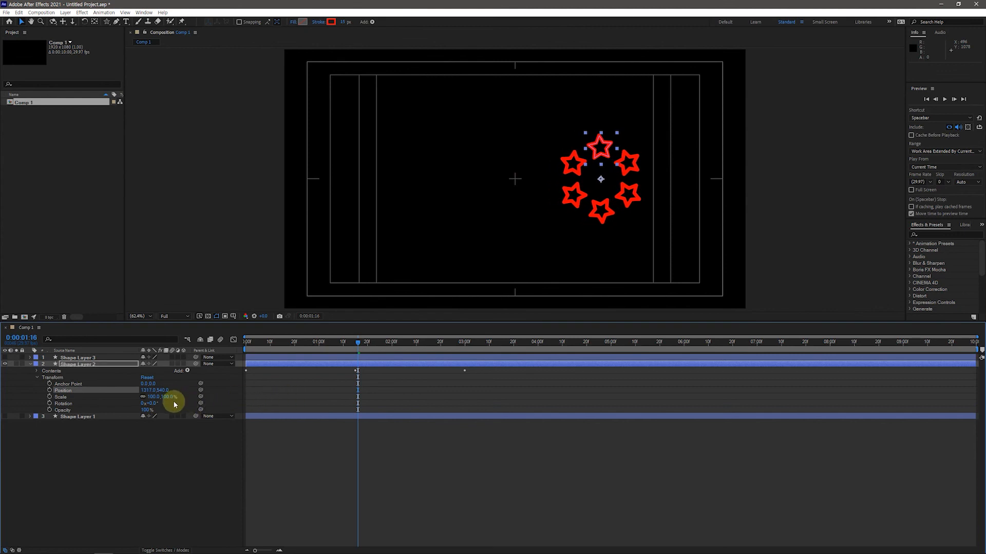
left_click_drag(163, 391, 229, 386)
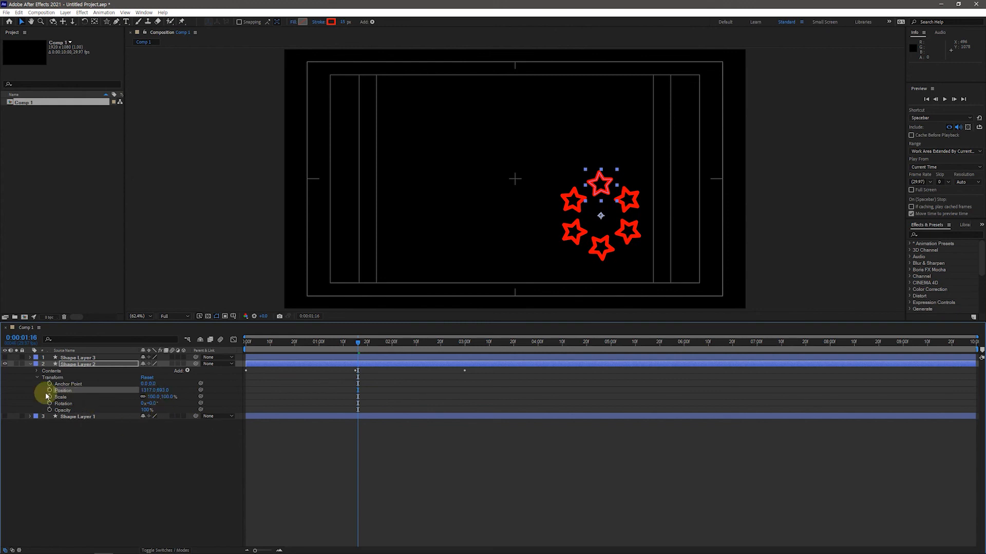
left_click(30, 364)
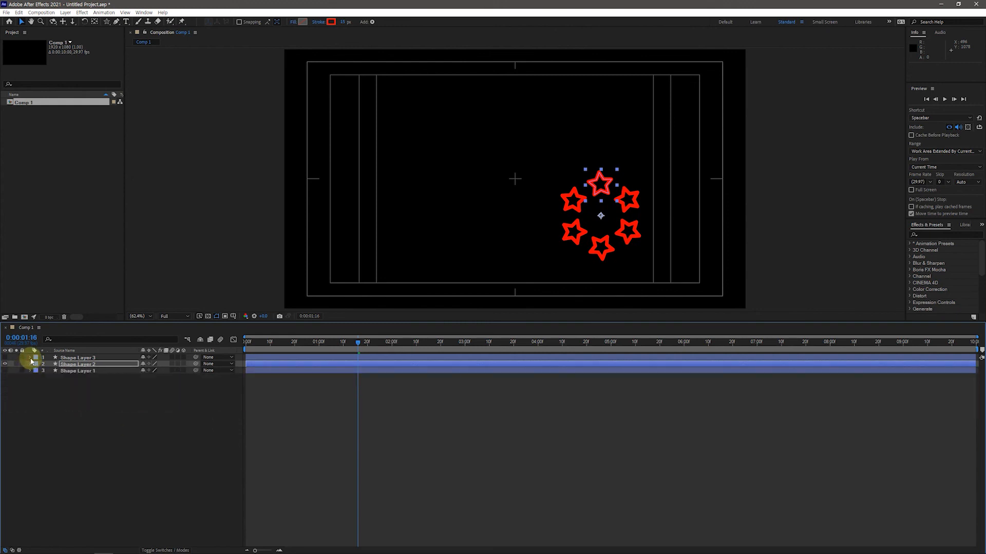
- Expand Shape Layer 3's layer Transform properties, hide Shape Layer 2 and show the triangle burst on Shape Layer 3
left_click(30, 357)
left_click(36, 364)
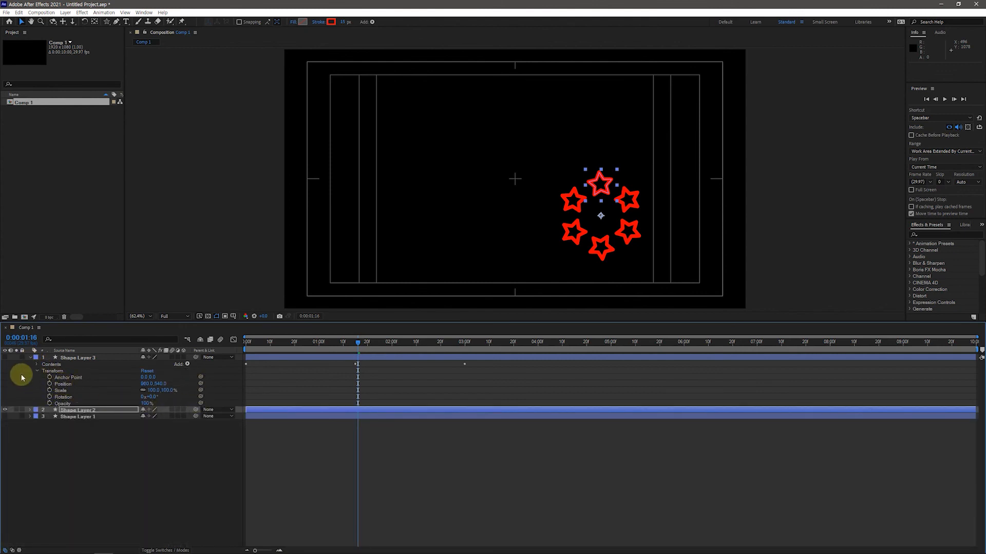
left_click(5, 410)
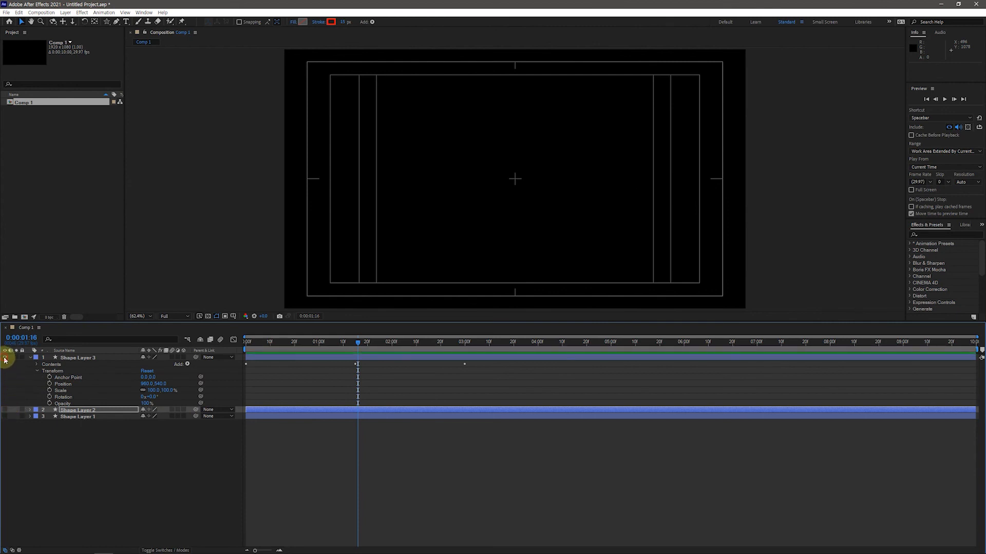
left_click(5, 357)
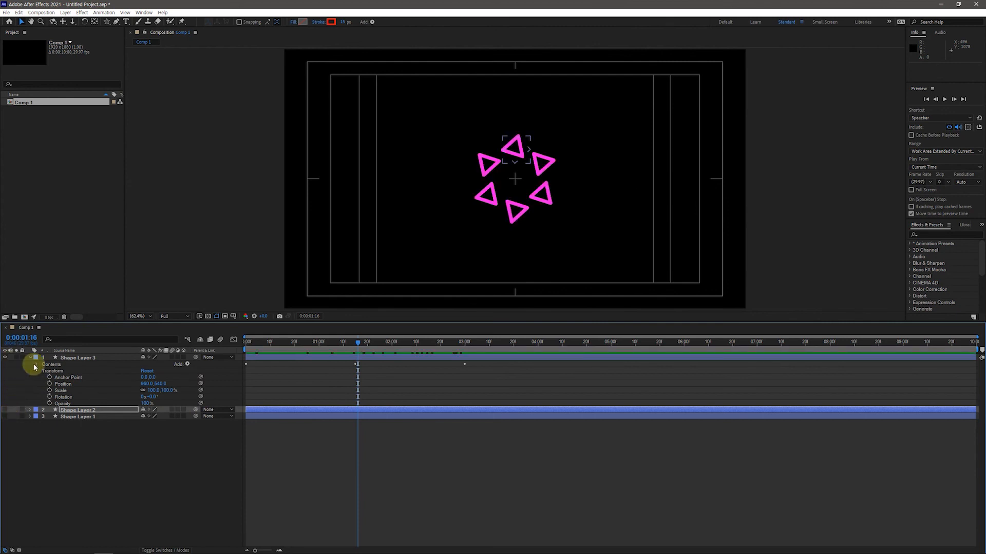
- Move Shape Layer 3's triangle burst up to about 960, 366 using the layer's Transform position
left_click(147, 385)
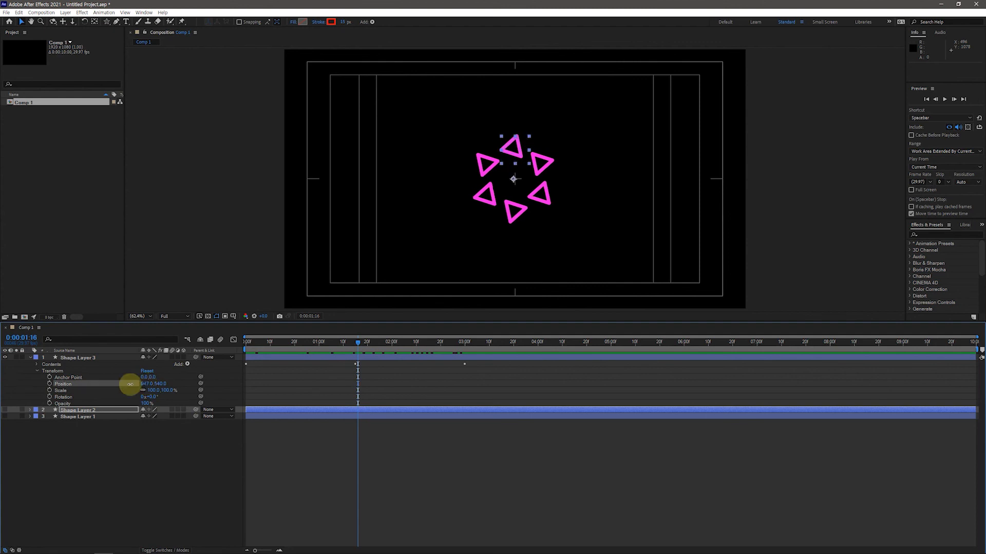
left_click(152, 391)
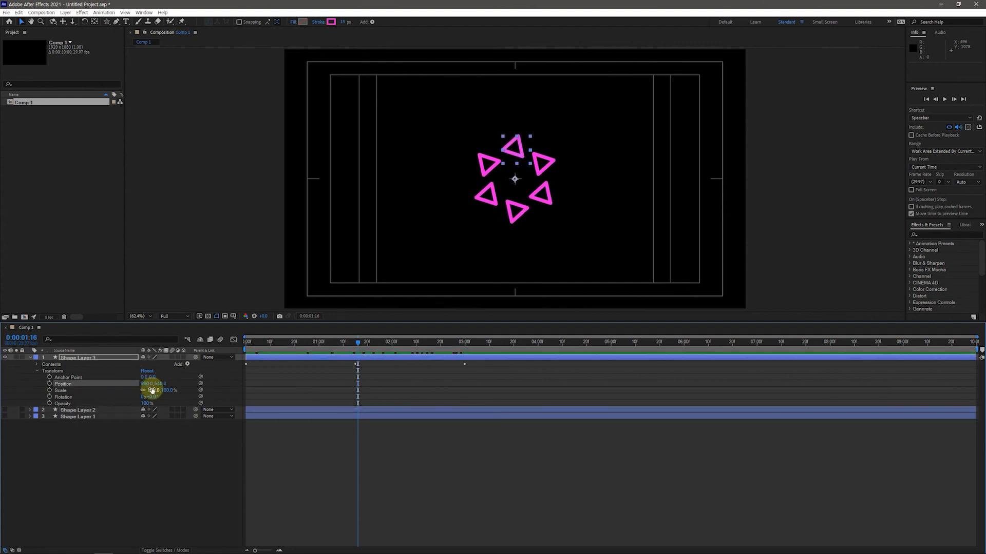
left_click_drag(150, 386, 66, 403)
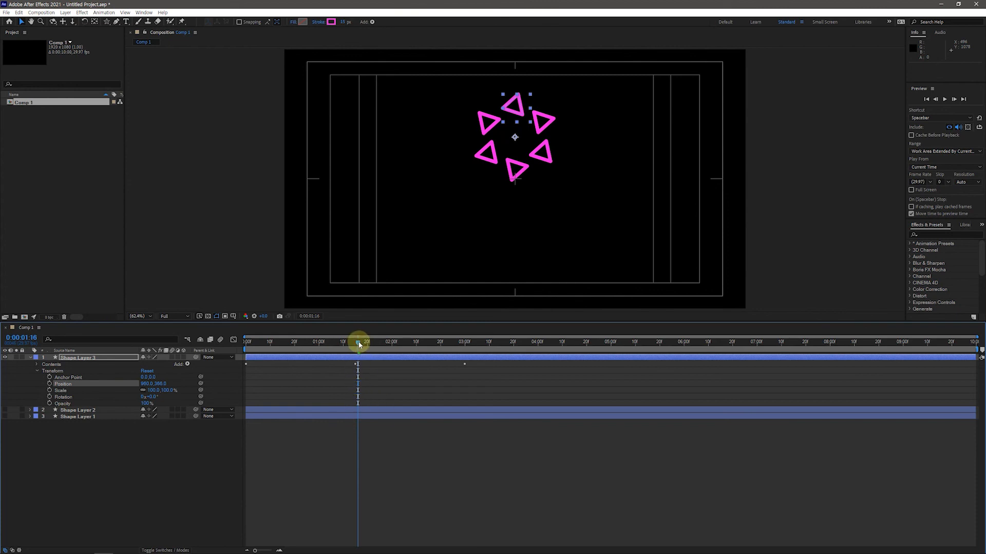
- Show Shape Layers 1 and 2 again and preview all three bursts together from the first frame
left_click_drag(358, 343, 233, 362)
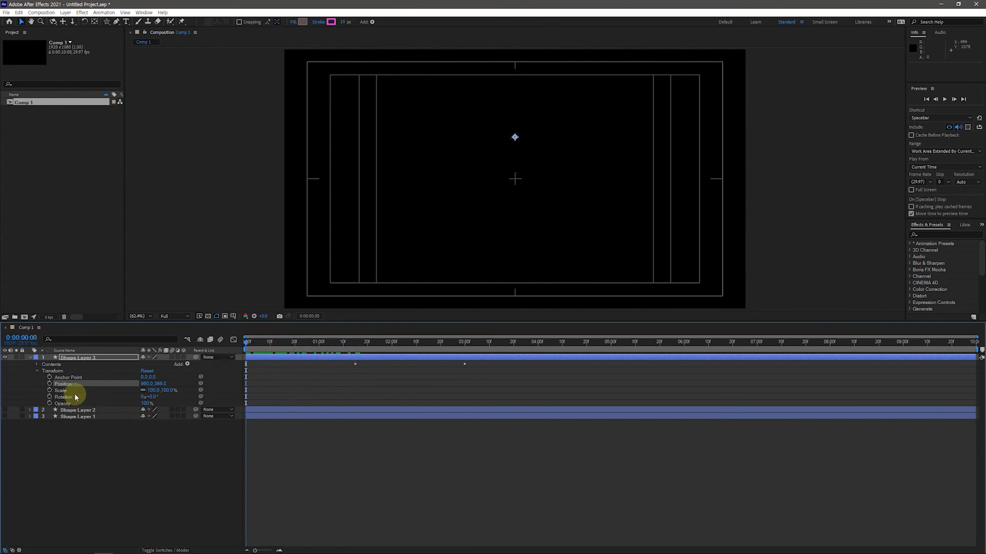
left_click(5, 410)
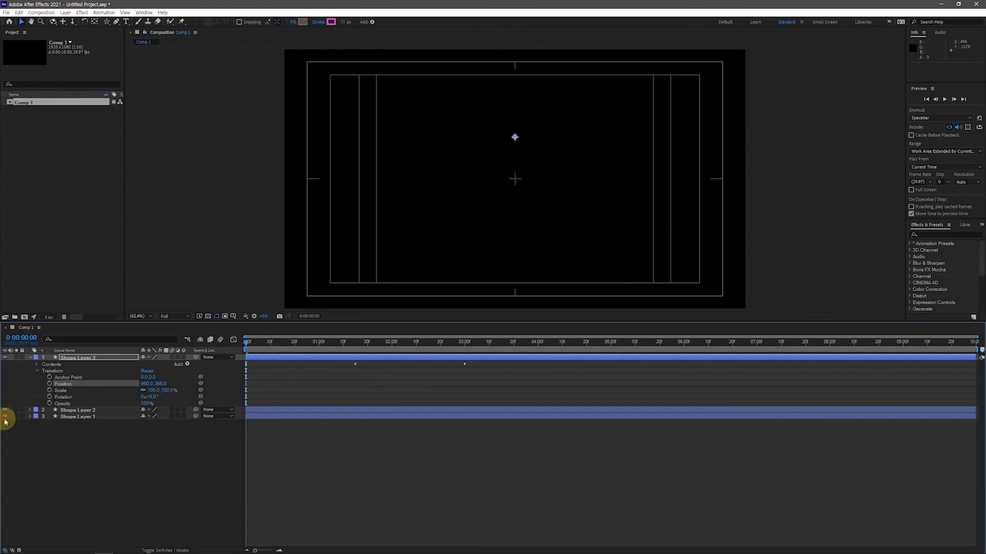
key("space")
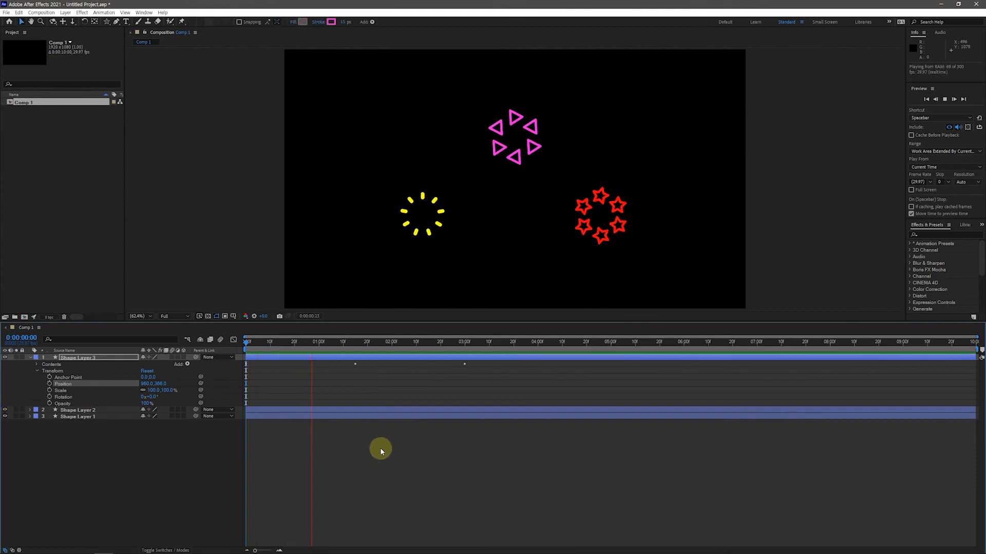
key("space")
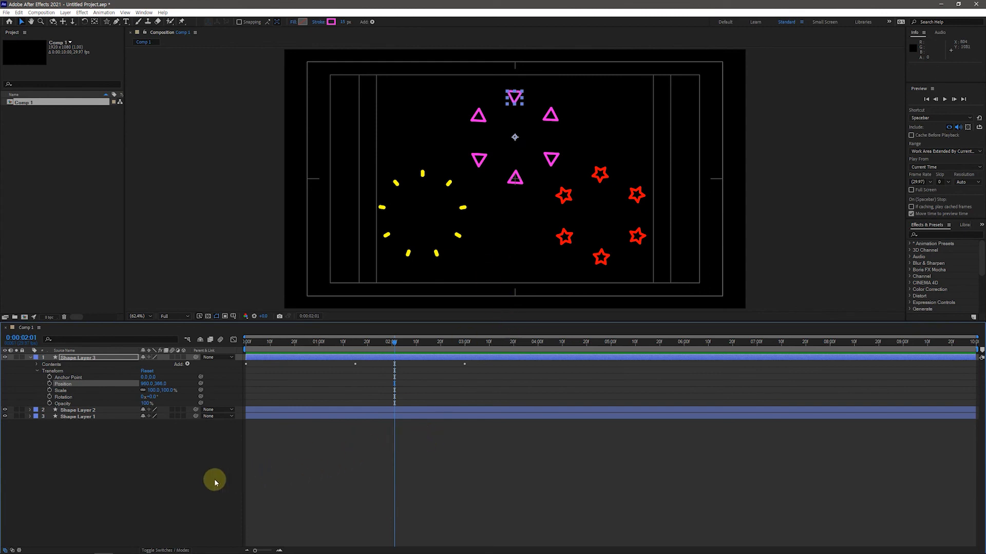
- Collapse Shape Layer 3, select all three shape layers and reveal only their keyframed properties
left_click(30, 358)
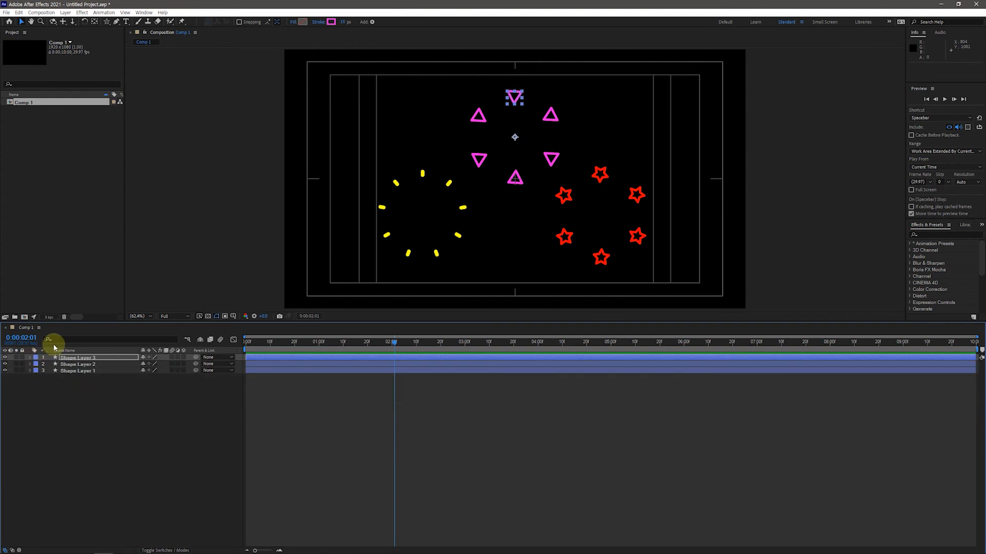
left_click_drag(105, 403, 70, 376)
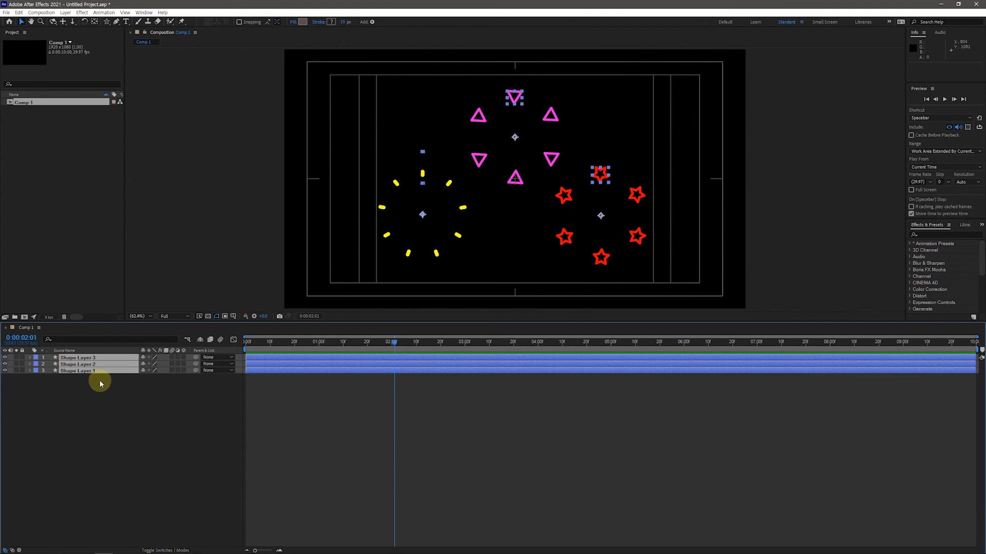
key("u")
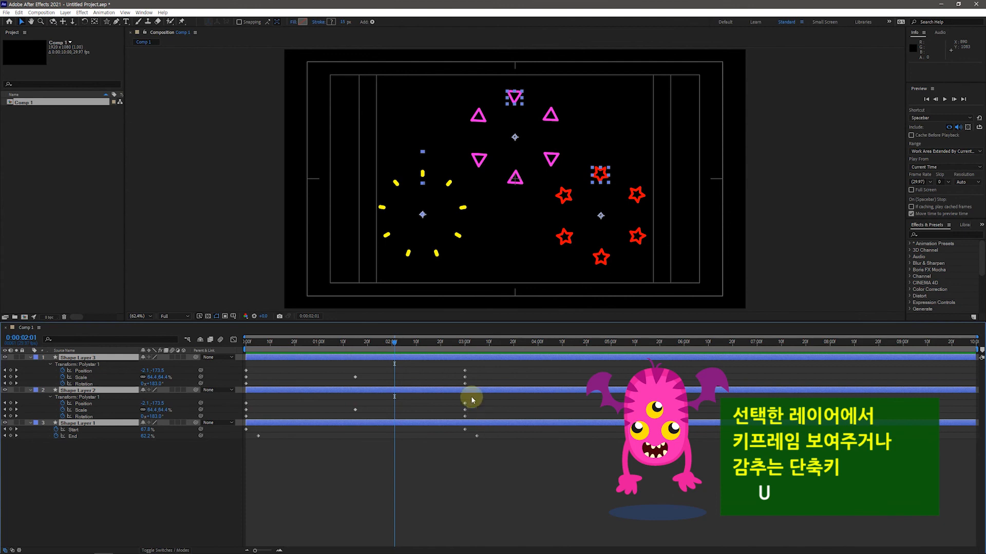
- Shift all of Shape Layer 2's keyframes forward in time together, with the last ones at about 0:00:04:03
left_click(471, 413)
left_click_drag(475, 417, 245, 402)
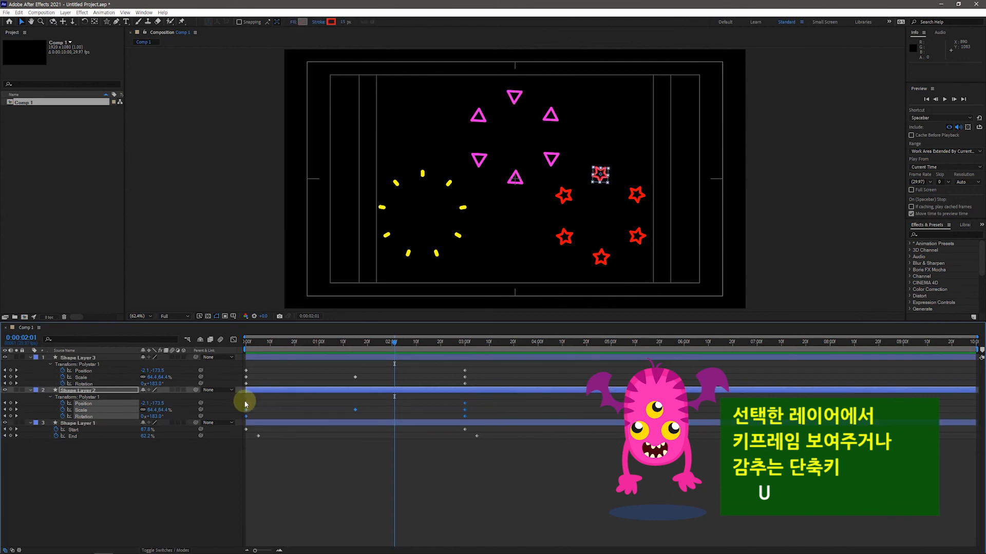
left_click_drag(466, 405, 547, 405)
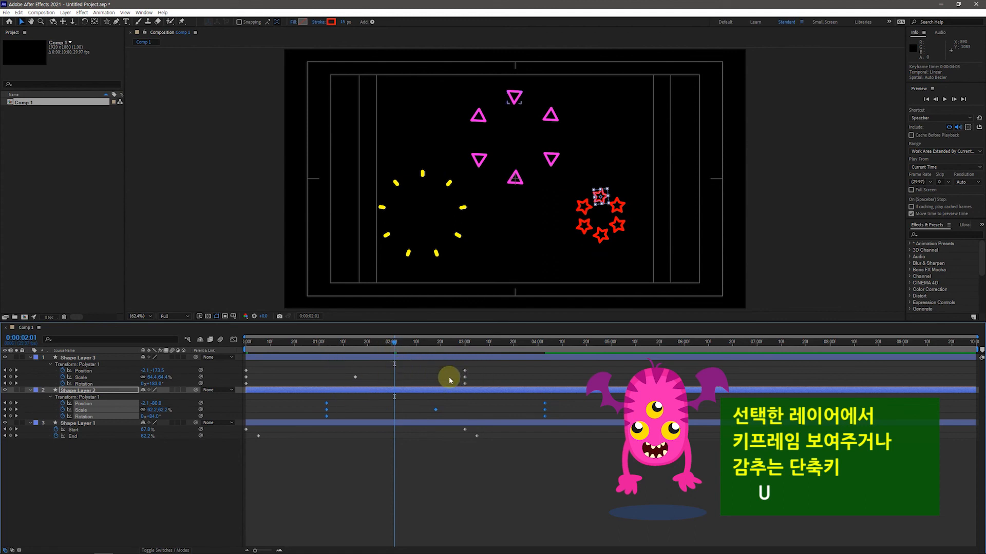
- Shift all of Shape Layer 3's keyframes forward in time together, with the last ones at about 0:00:04:27
left_click_drag(481, 385, 243, 364)
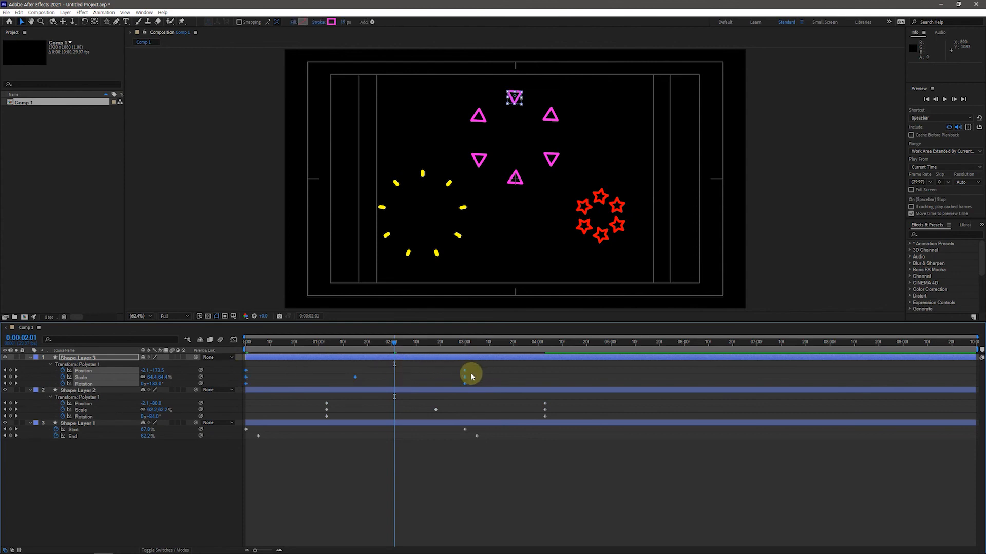
left_click_drag(466, 373, 606, 372)
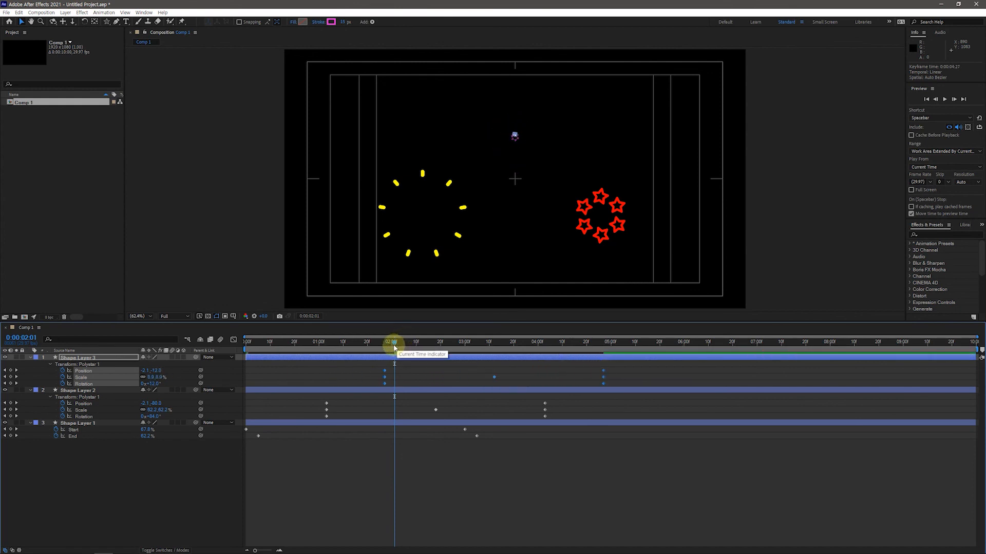
- Preview the staggered bursts from the first frame, and check the composition up to 0:00:05:16
left_click_drag(395, 346, 226, 356)
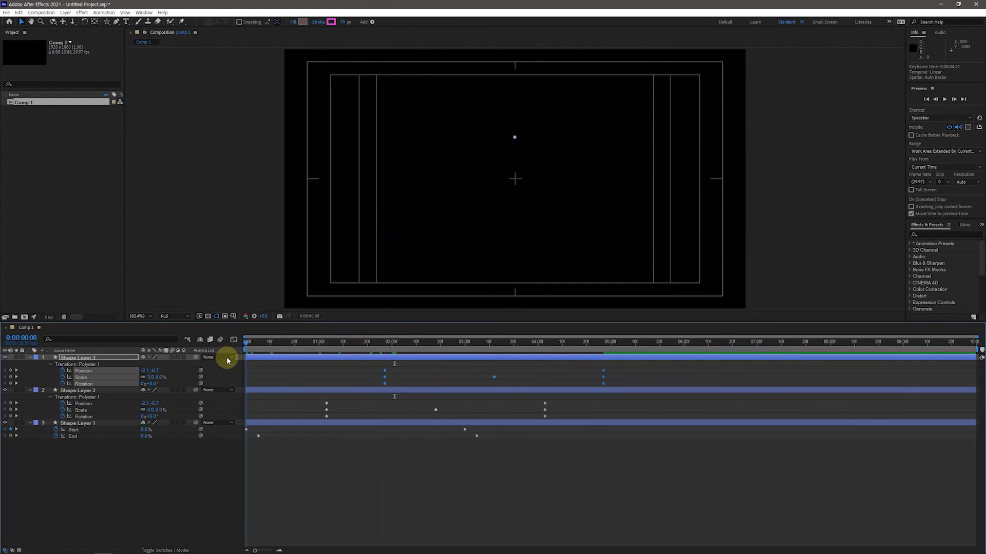
key("space")
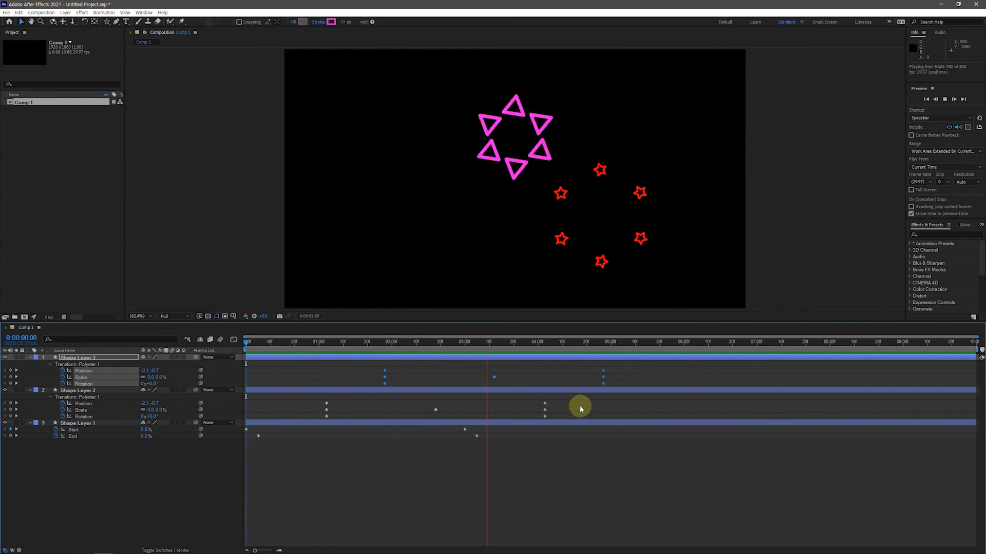
key("space")
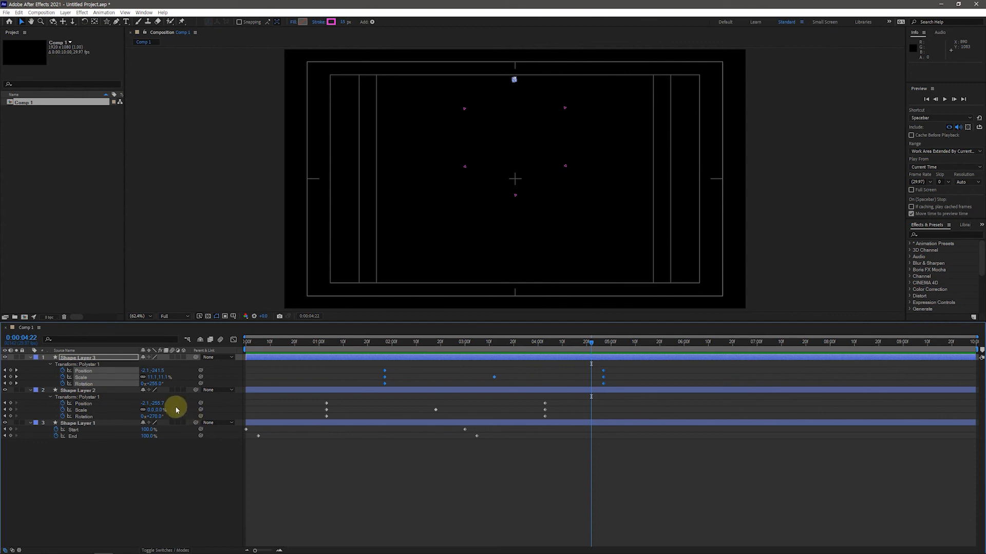
left_click_drag(594, 341, 650, 365)
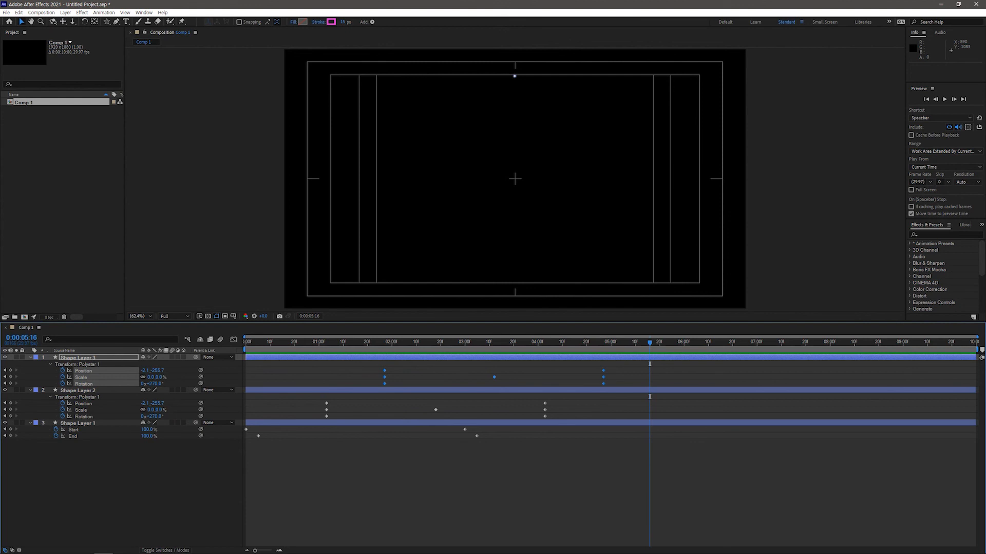